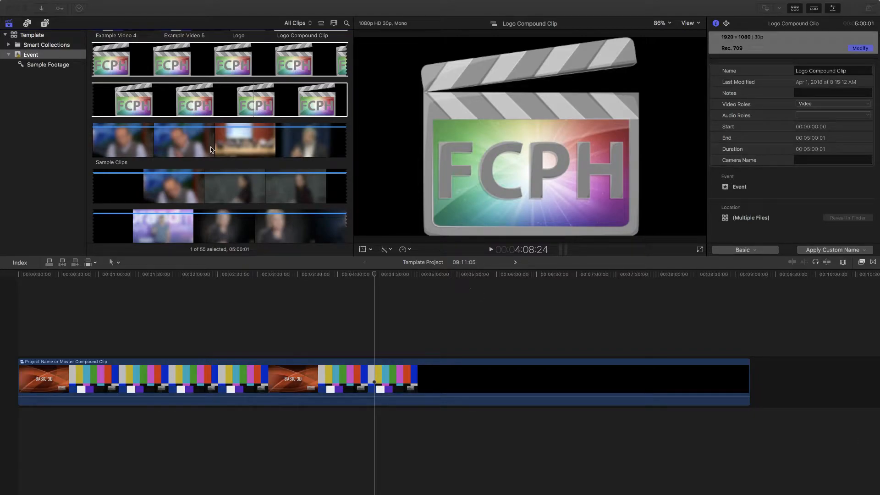
Open Finished Project from the Template library and view the contents of its master compound clip.
click(50, 77)
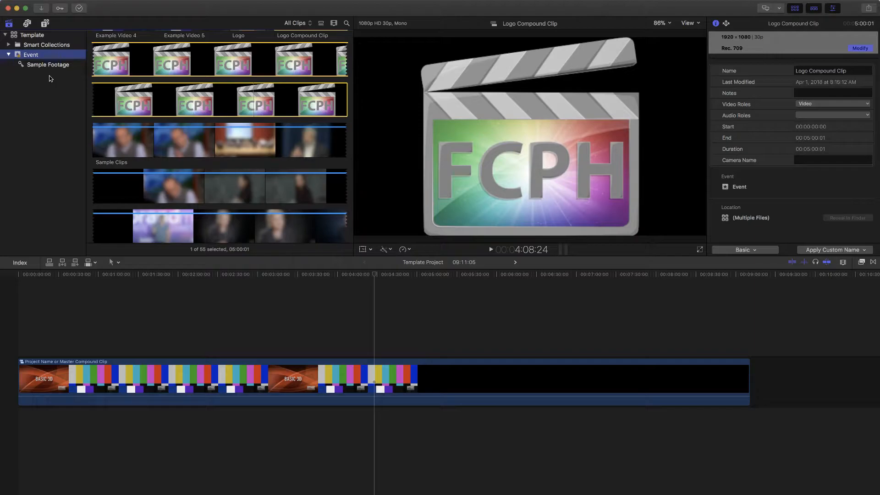
click(33, 36)
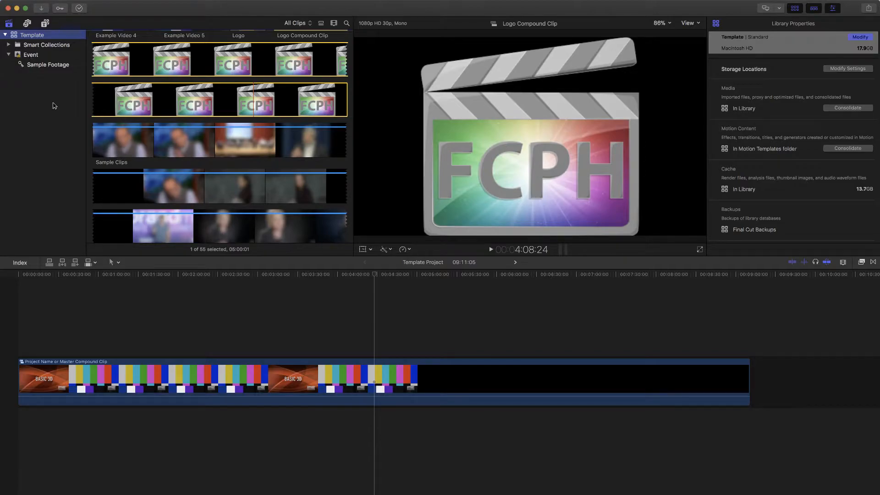
scroll(151, 120, up, 10)
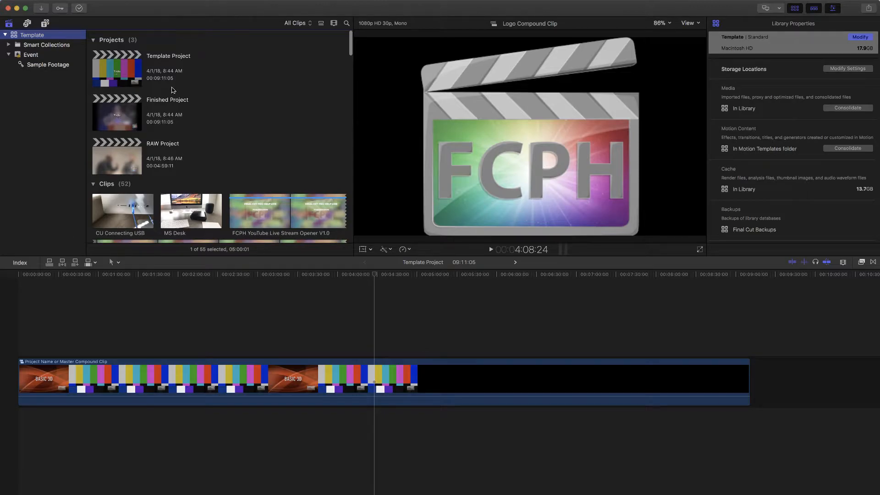
double_click(117, 105)
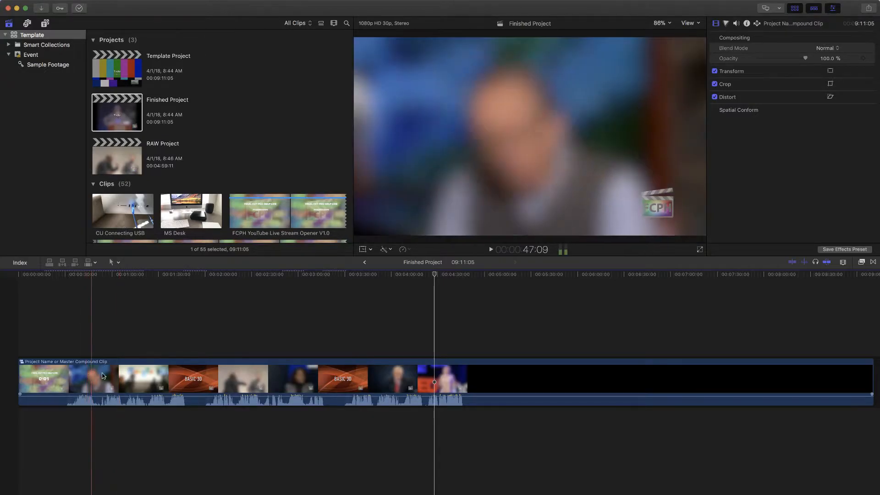
double_click(309, 380)
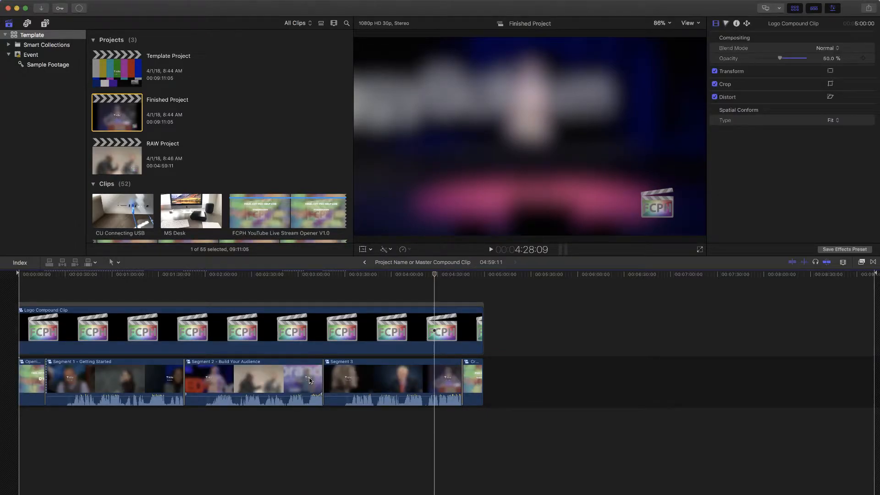
key(s)
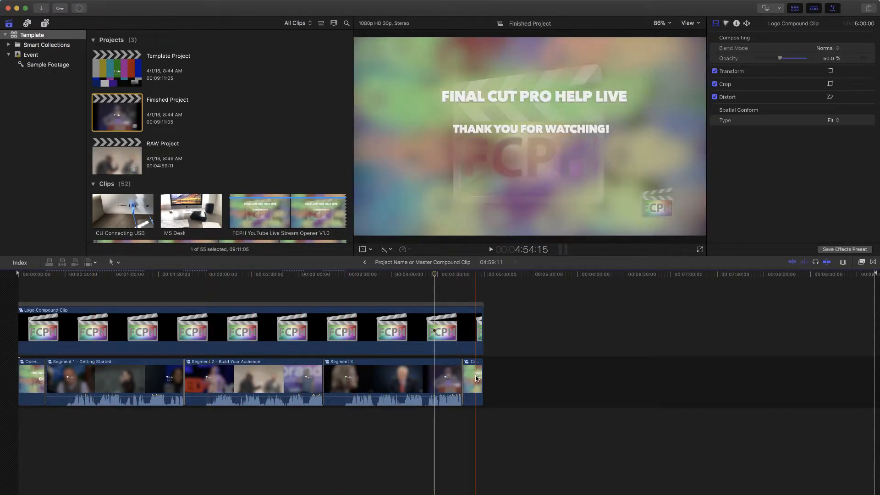
Look inside the Segment 1 - Getting Started compound clip and return to the top level of Finished Project.
click(118, 374)
double_click(119, 374)
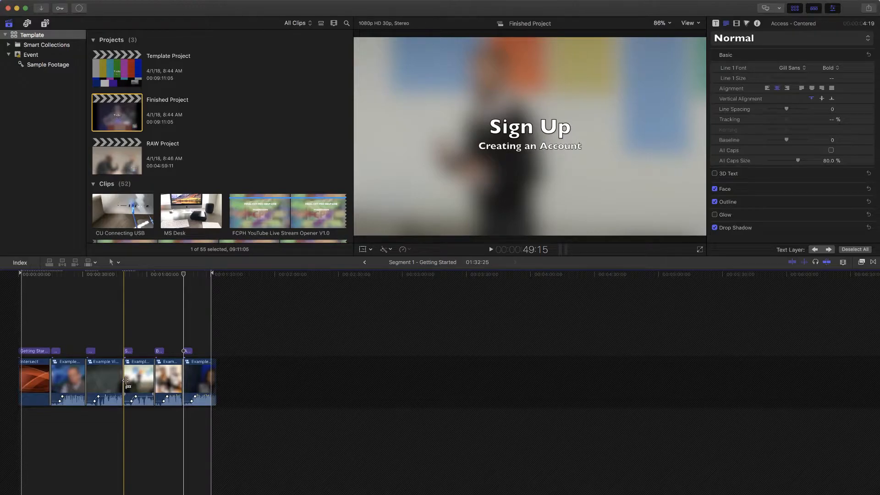
mouse_move(100, 397)
click(365, 262)
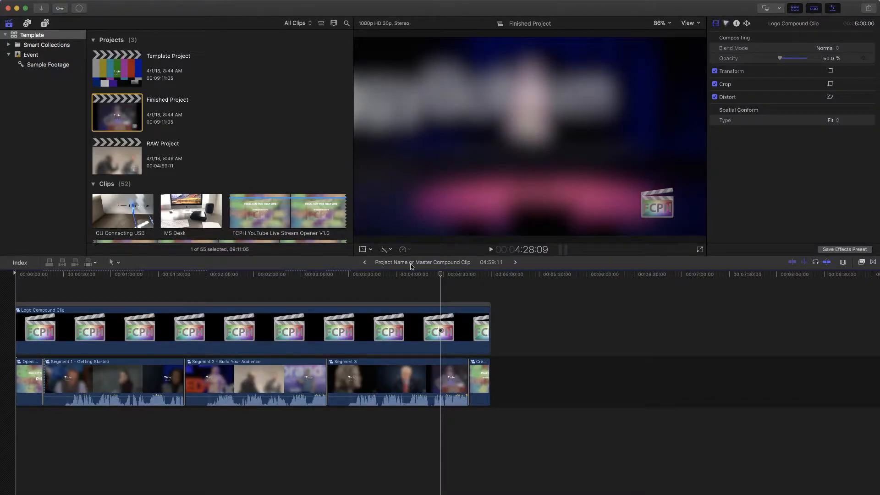
click(515, 263)
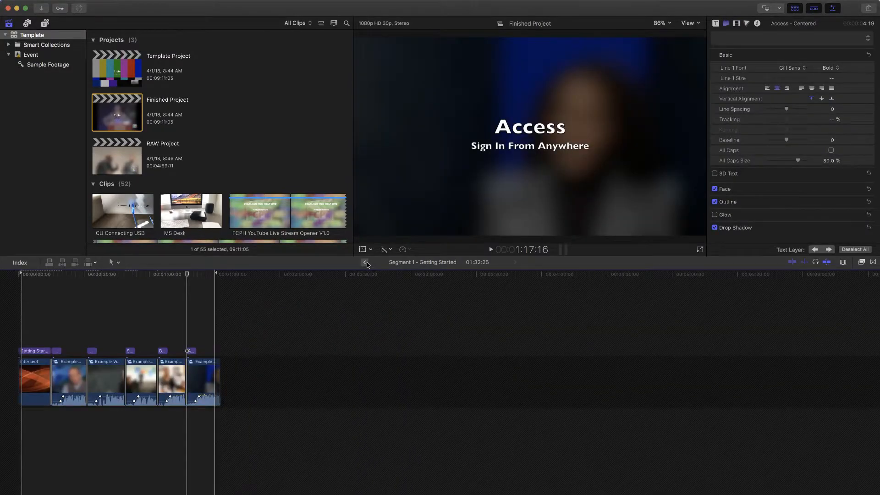
click(366, 262)
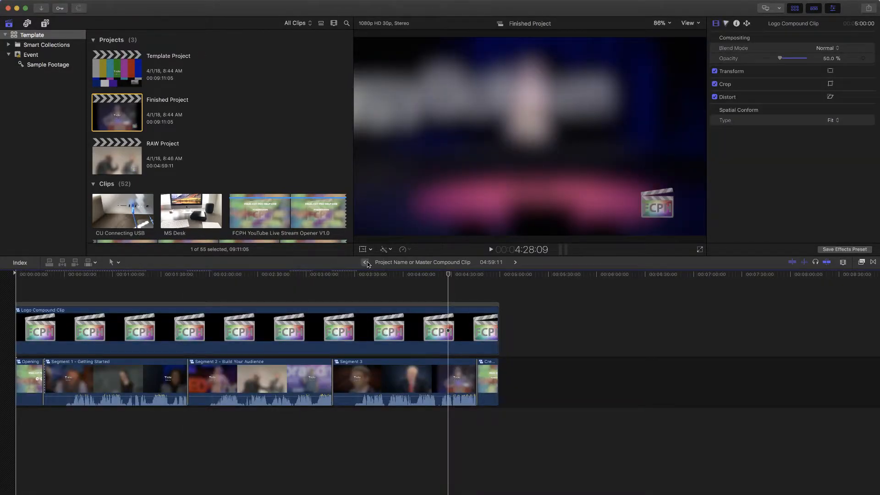
click(366, 263)
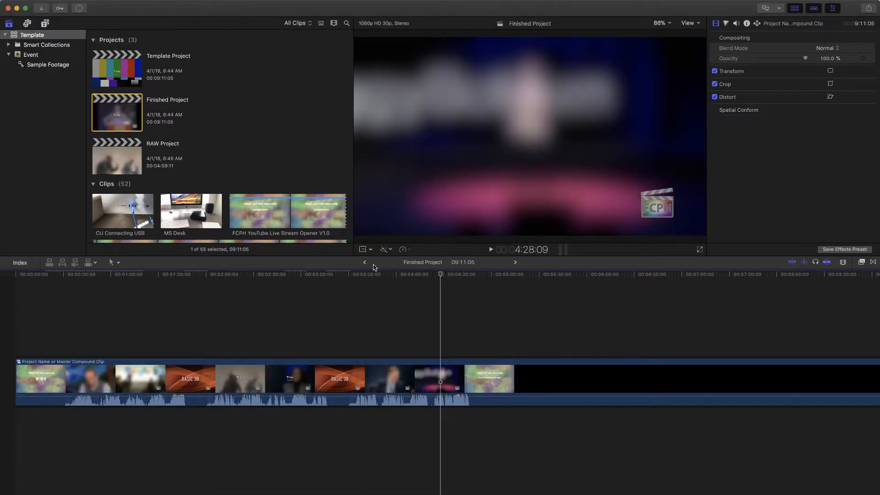
View RAW Project for comparison with Template Project's master compound clip and its nested Segment 1.
double_click(116, 161)
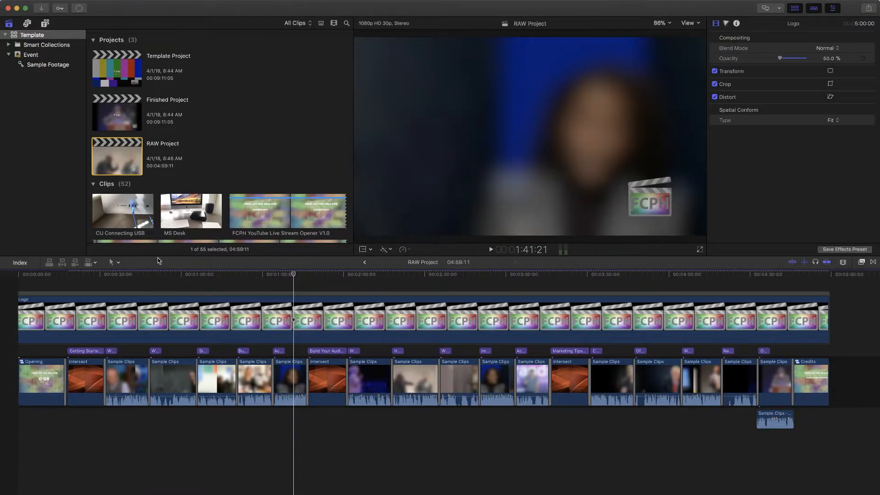
double_click(124, 72)
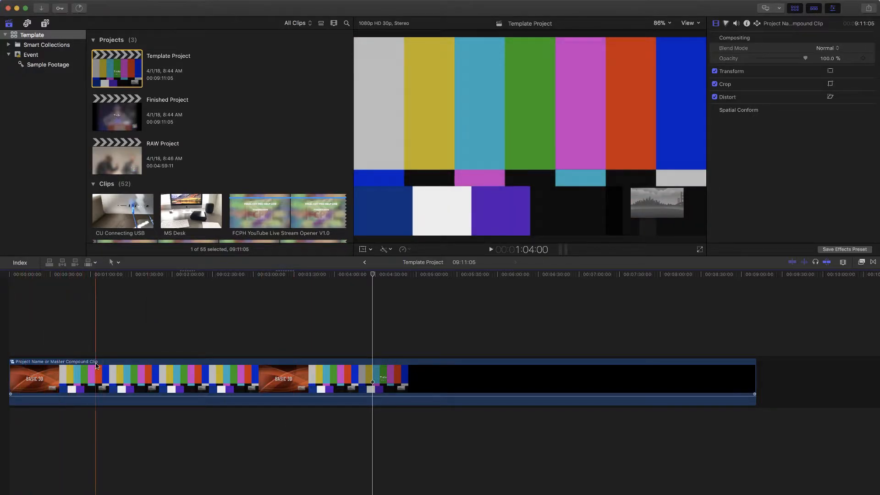
double_click(103, 377)
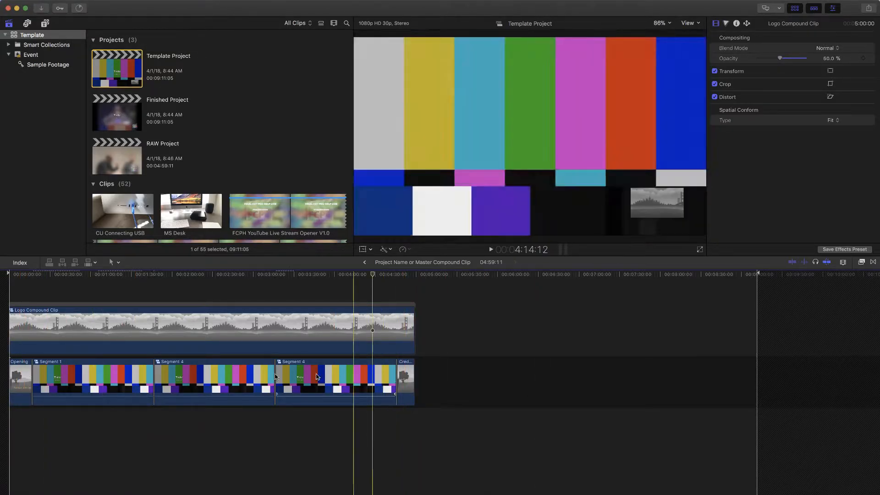
double_click(117, 368)
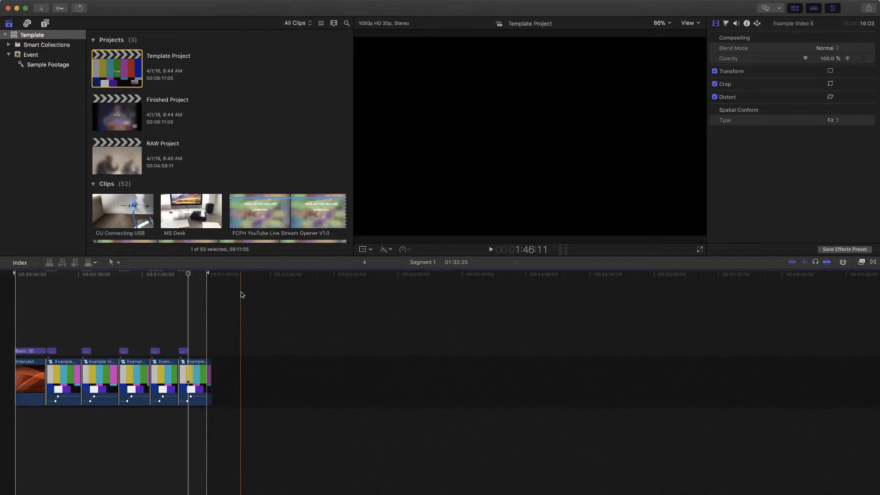
click(365, 263)
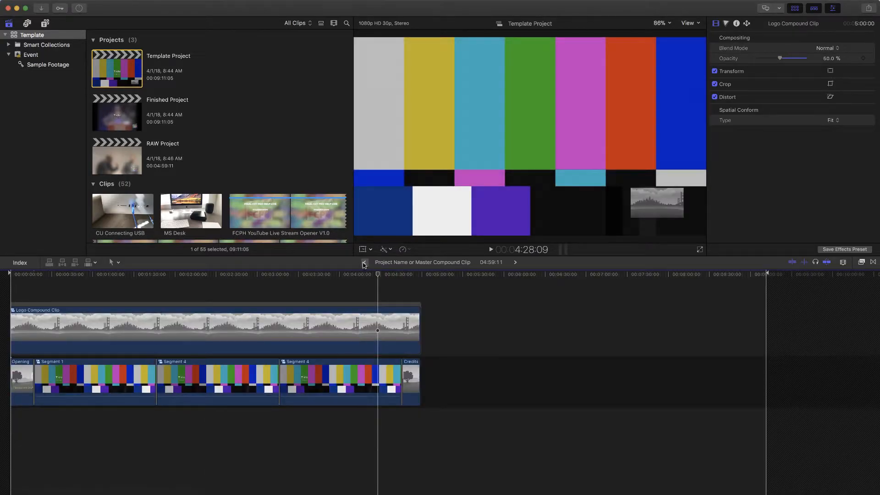
Create a new project named Template Project 2 in Event, using automatic settings.
mouse_move(44, 2)
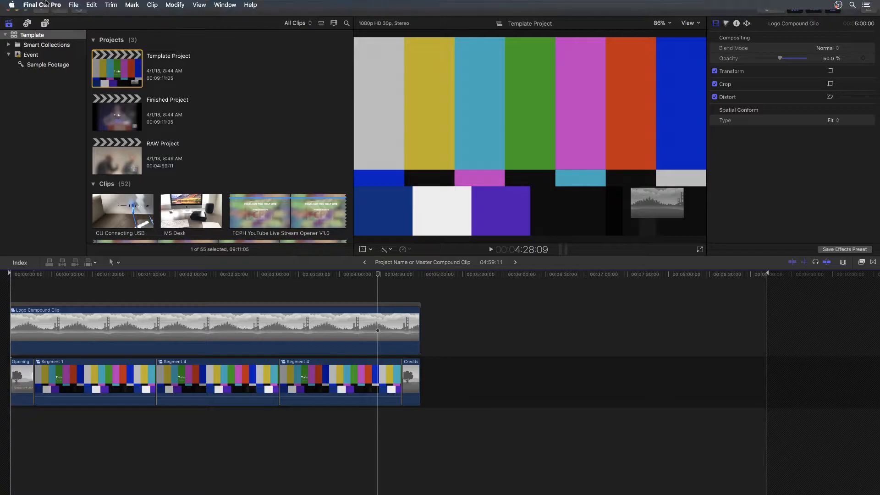
click(73, 4)
mouse_move(82, 16)
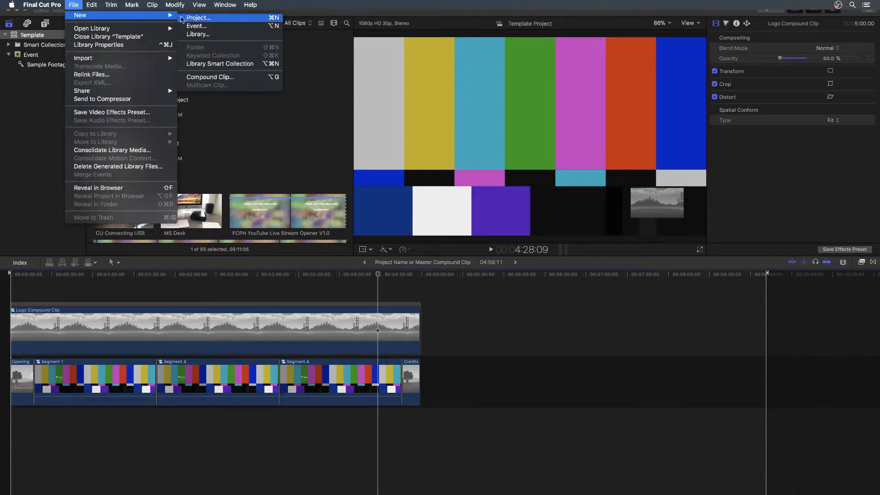
click(250, 21)
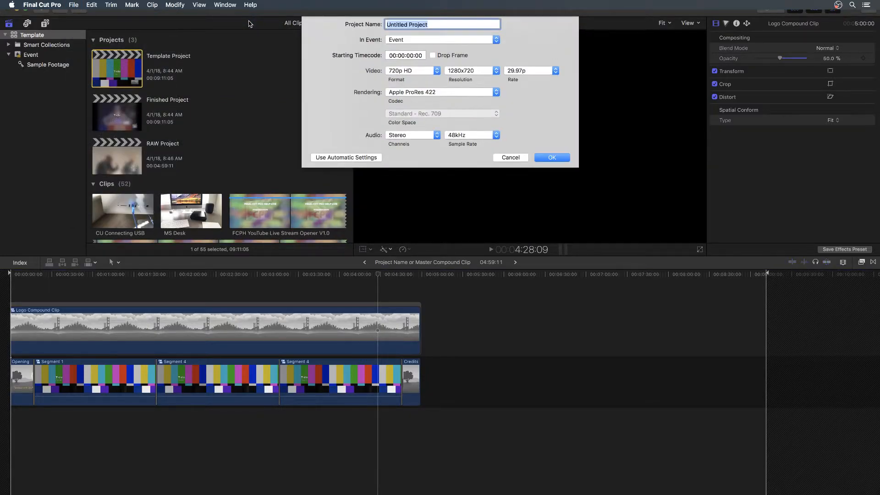
text(Template Project 2)
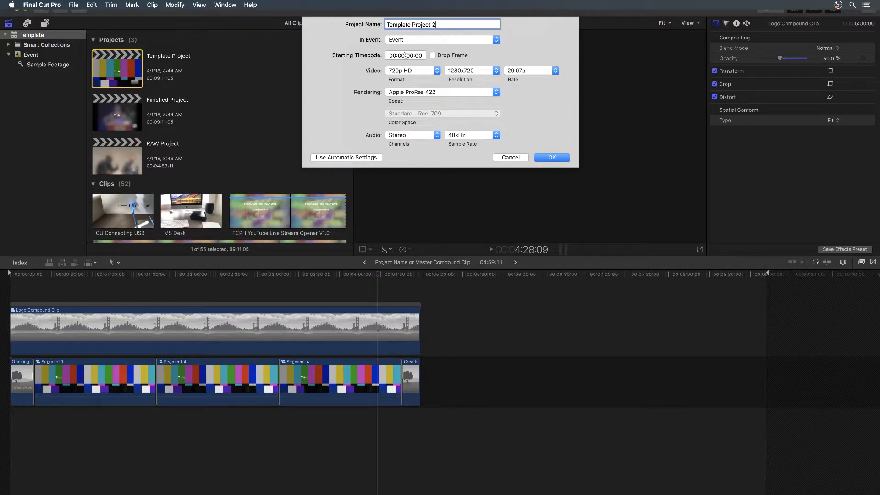
click(349, 158)
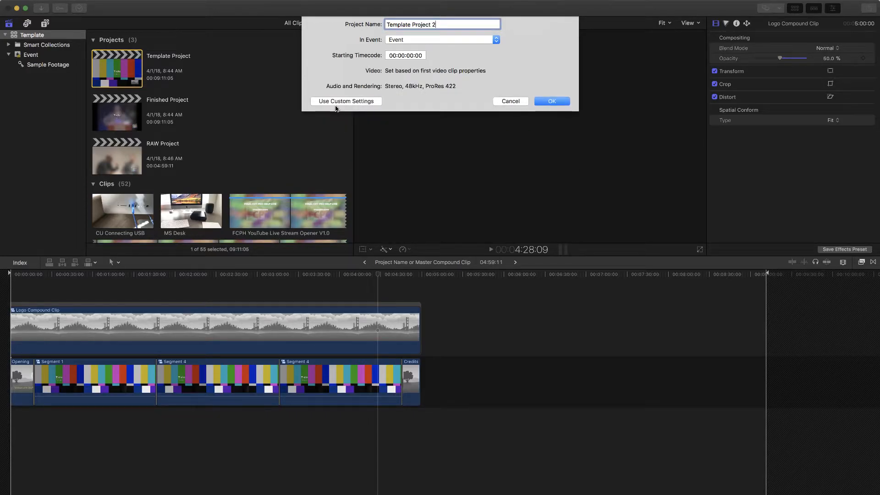
click(544, 101)
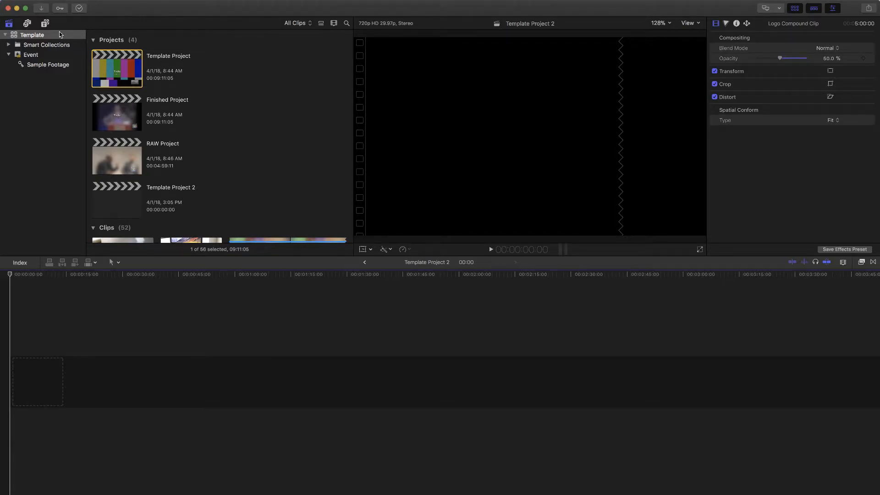
Add the Placeholder generator at the start of the timeline, accepting 1080p HD, 1920x1080 at 23.98p as the project's video properties.
click(45, 23)
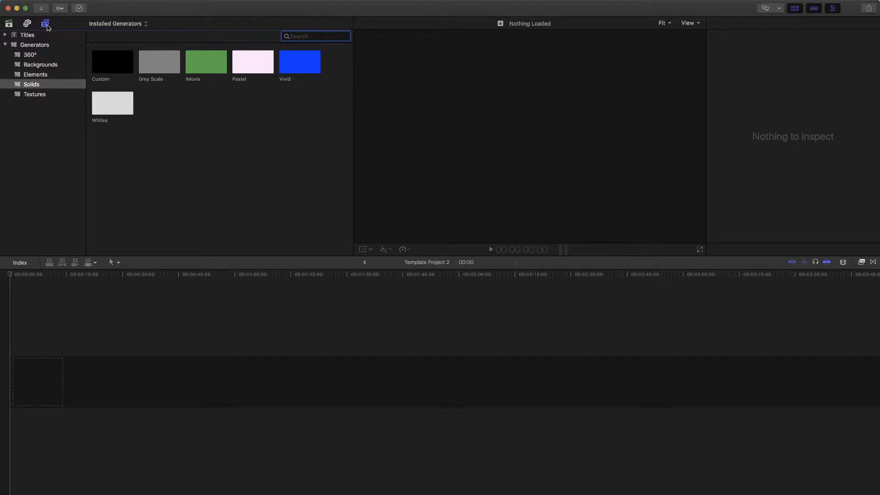
click(39, 75)
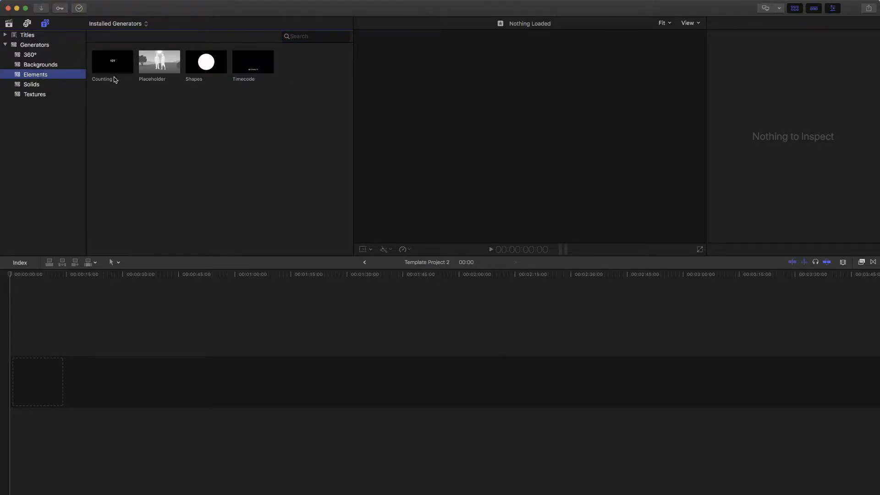
drag(171, 67, 71, 389)
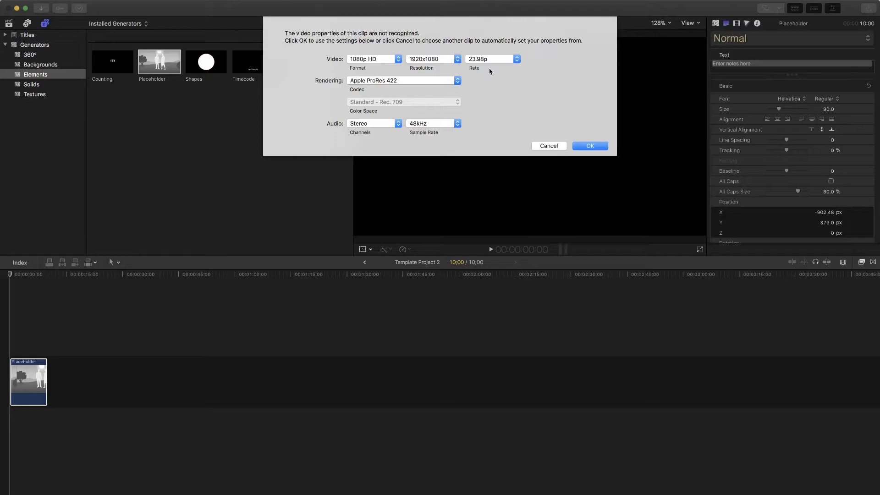
click(587, 145)
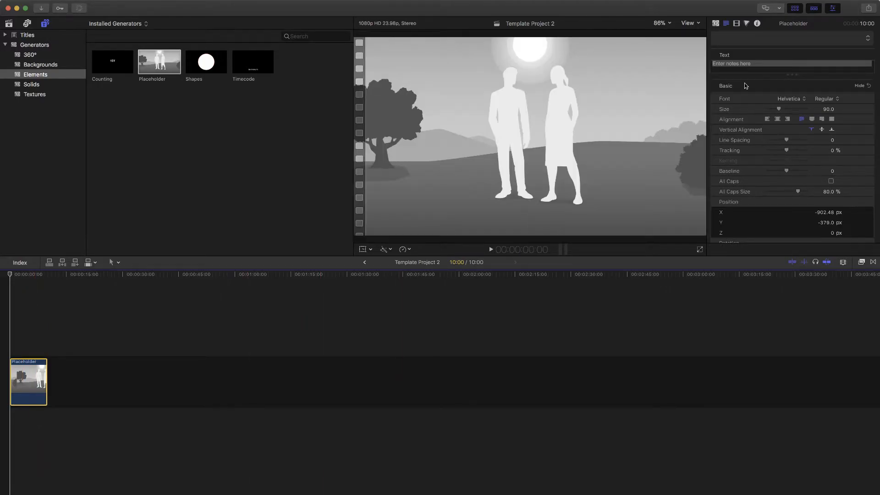
Set the placeholder's framing to Medium Long Shot (MLS) and its number of people to 1.
click(715, 23)
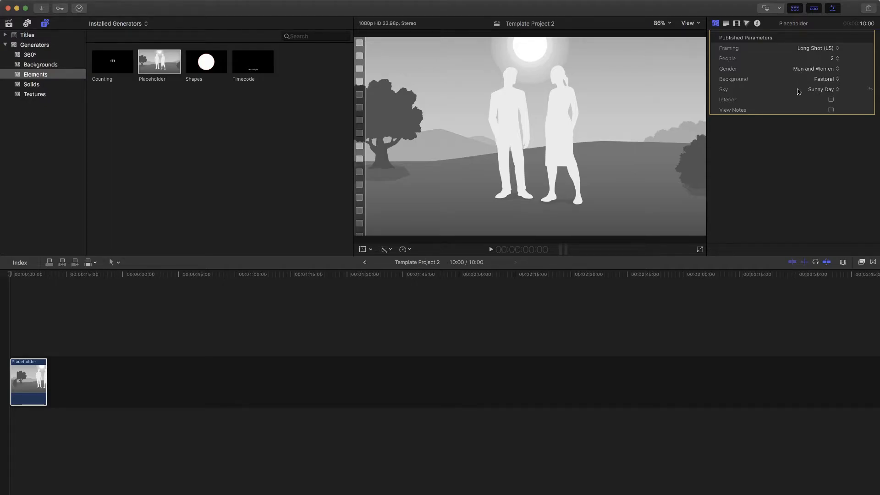
click(819, 52)
click(820, 55)
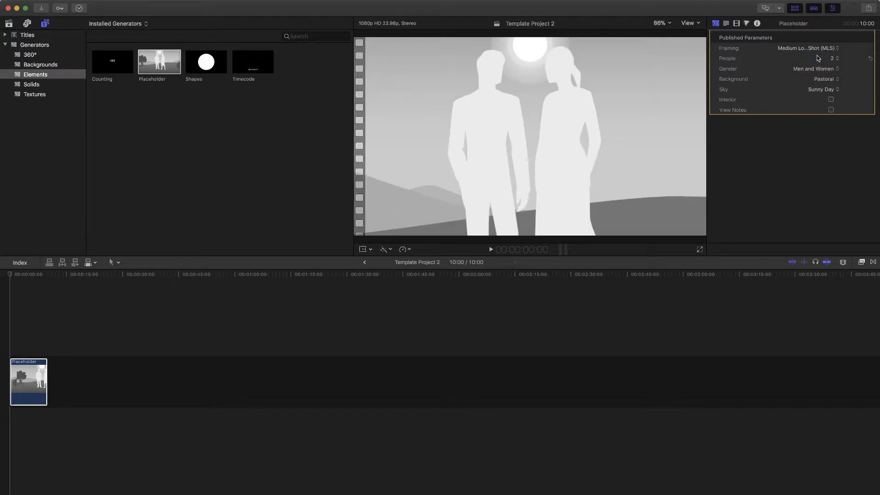
click(831, 58)
click(835, 52)
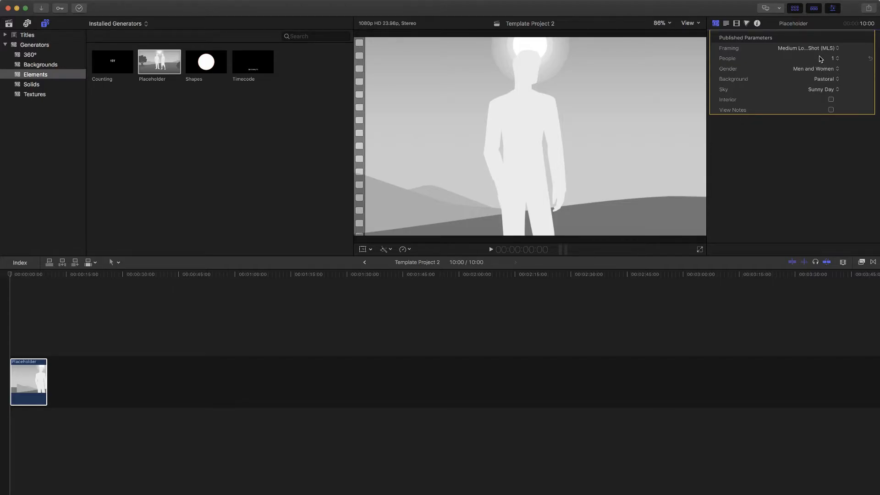
Try a Black background on the placeholder, and settle on None.
click(822, 80)
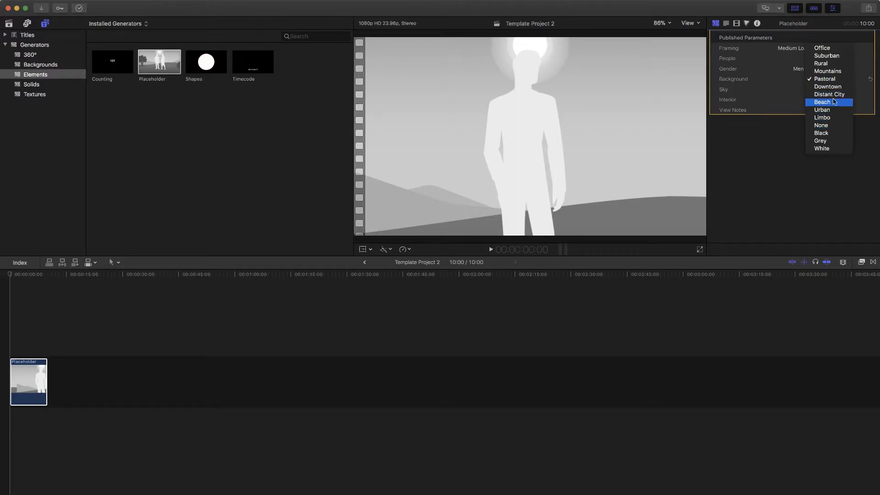
click(823, 133)
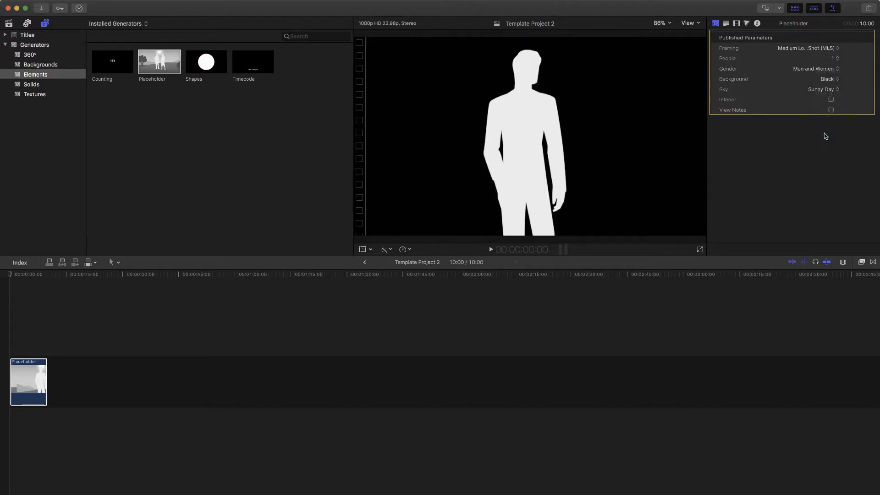
click(834, 78)
click(832, 72)
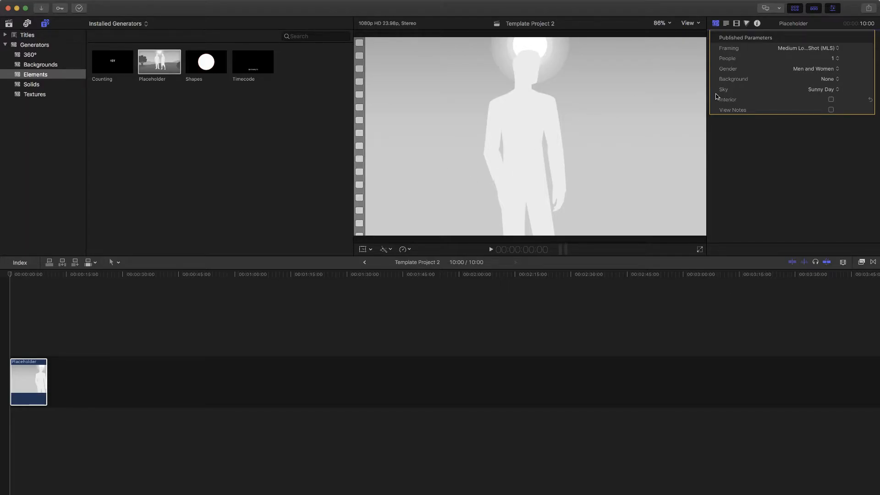
Show the notes on the placeholder and change the note text to "Opening".
click(830, 110)
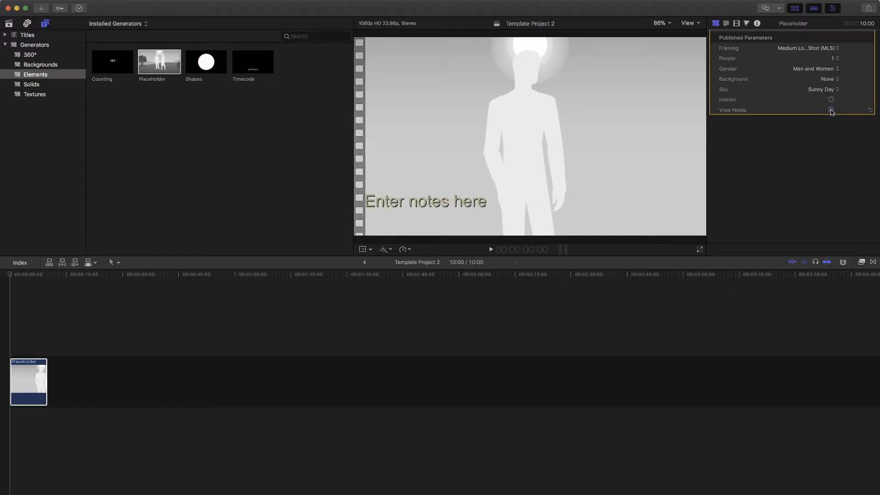
click(726, 24)
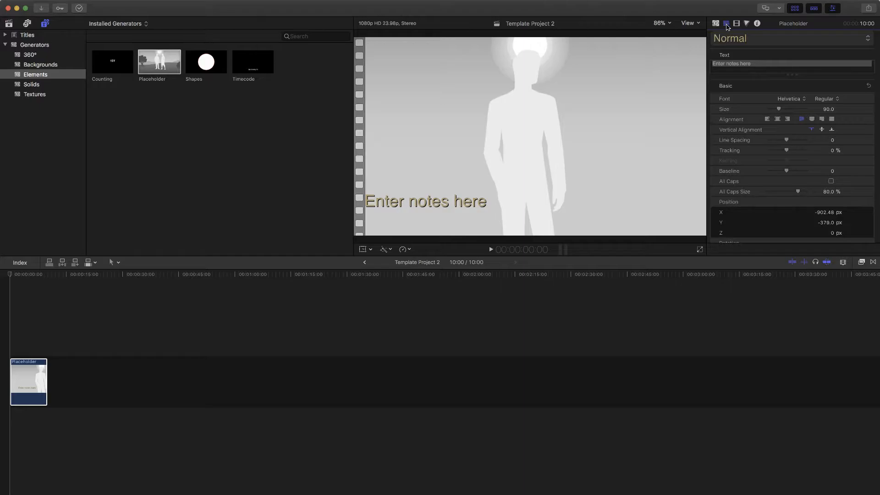
click(713, 64)
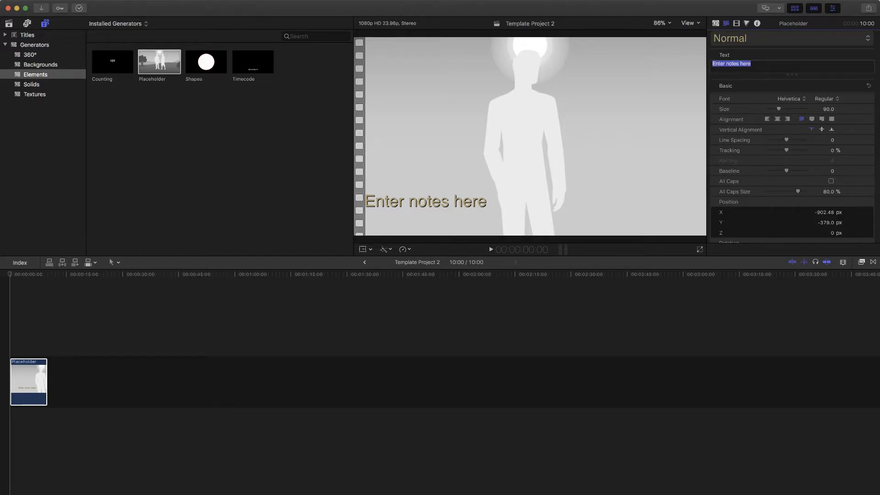
text(Opening)
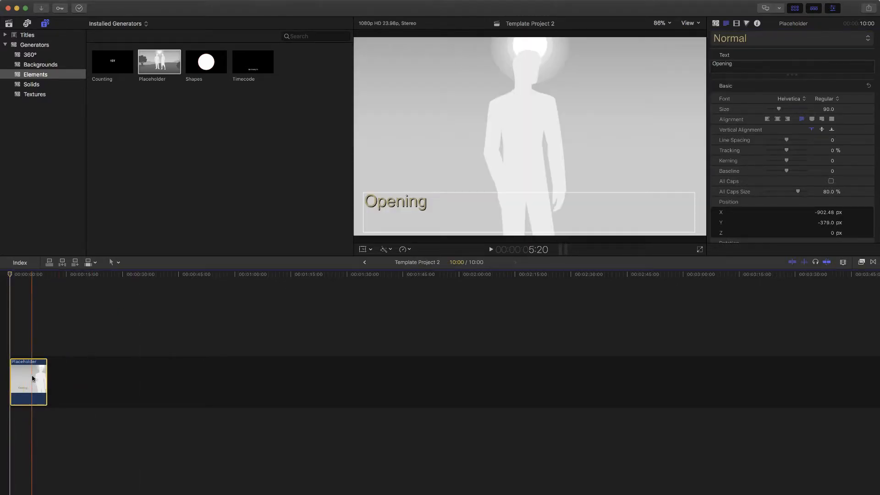
Duplicate the Opening placeholder at the end of the timeline and change the copy's note text to "Credits".
mouse_move(38, 378)
mouse_down()
mouse_move(111, 376)
mouse_move(45, 376)
mouse_up()
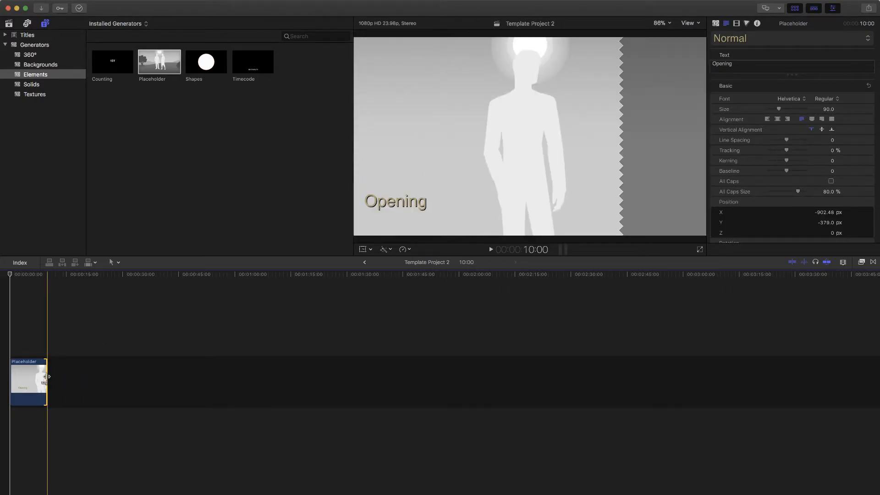
click(34, 382)
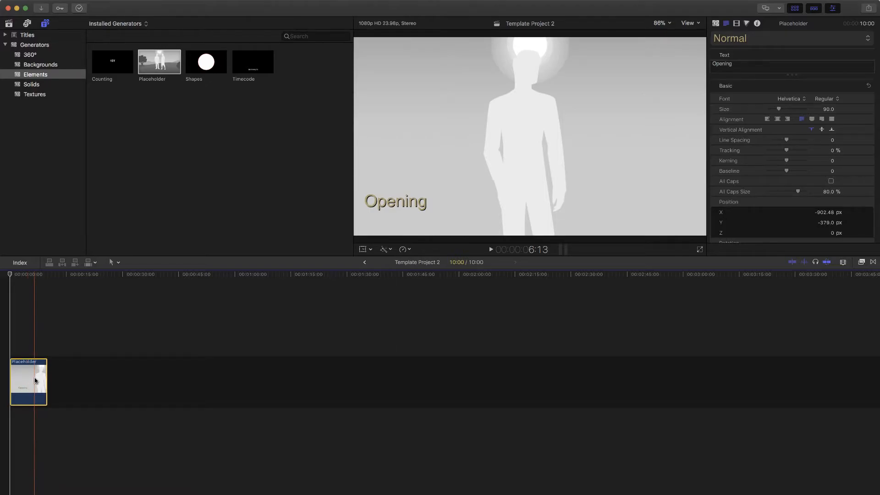
key(super+v)
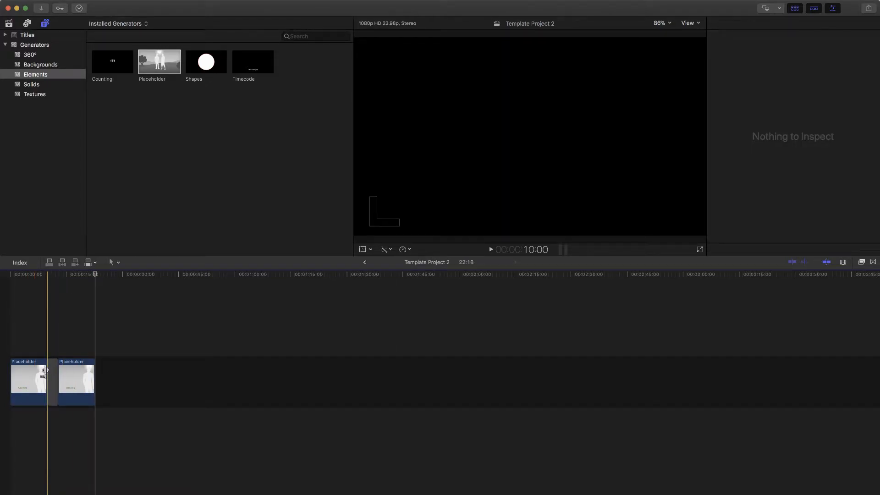
click(76, 376)
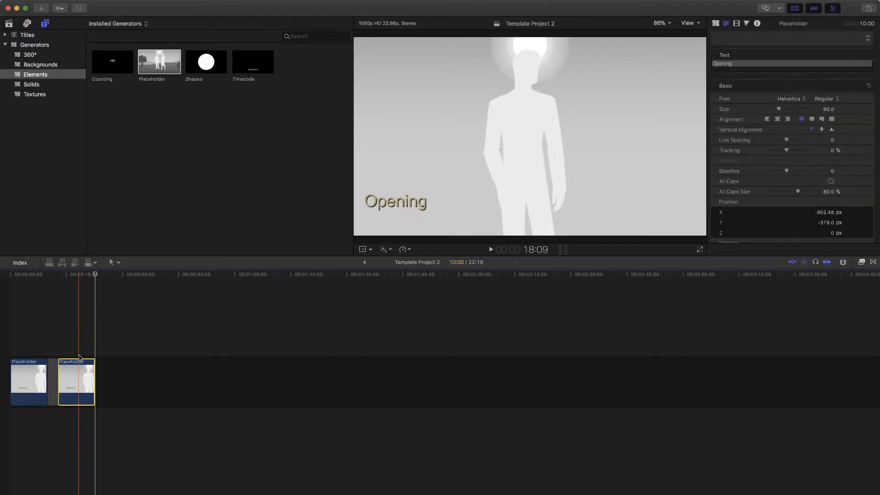
click(736, 64)
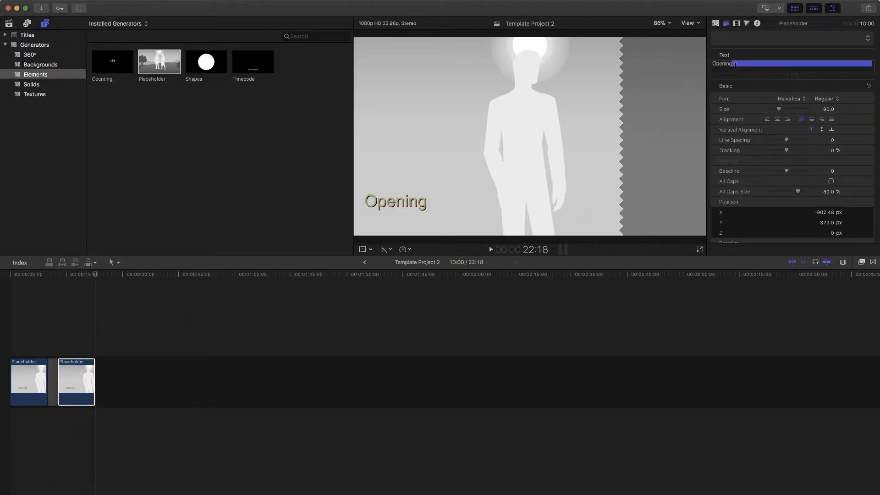
text(Credits)
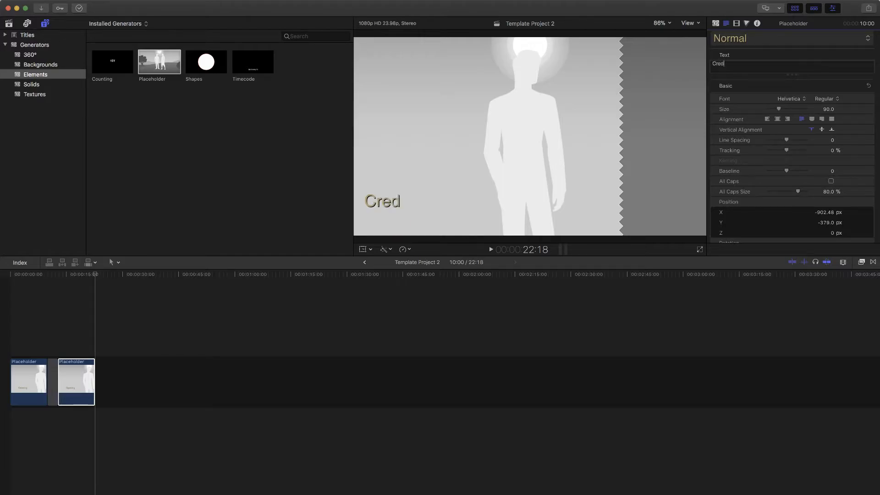
Set the Credits placeholder's number of people to 0 and its framing to Long Shot (LS).
click(717, 23)
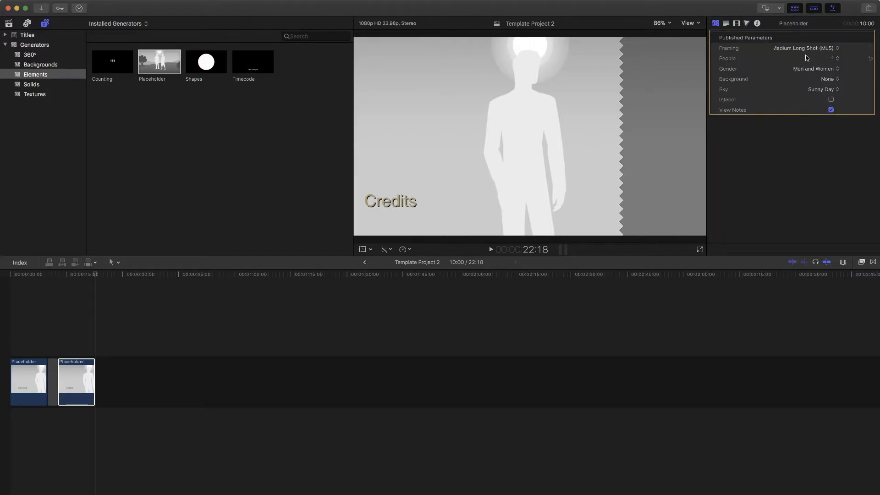
click(833, 52)
click(800, 50)
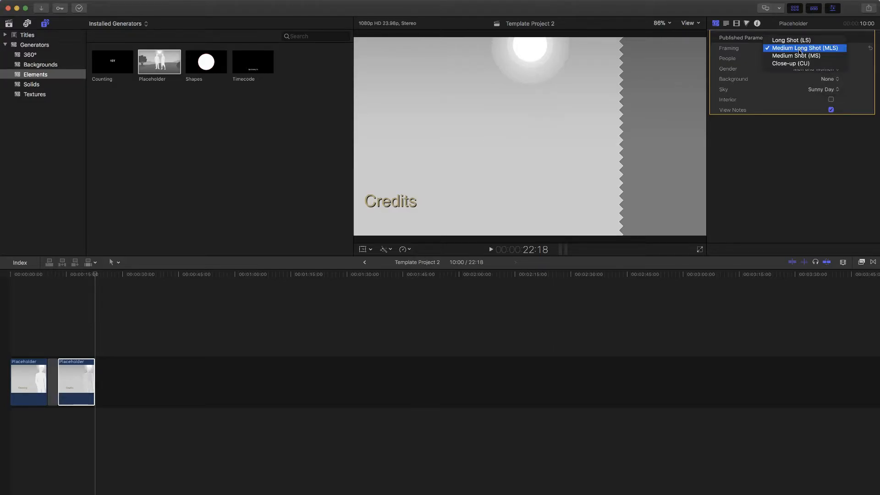
click(791, 40)
click(75, 373)
click(88, 293)
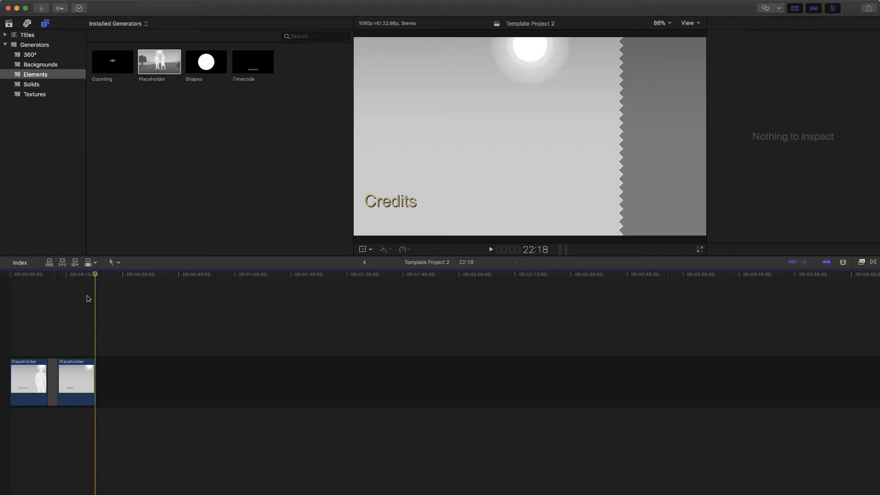
click(74, 275)
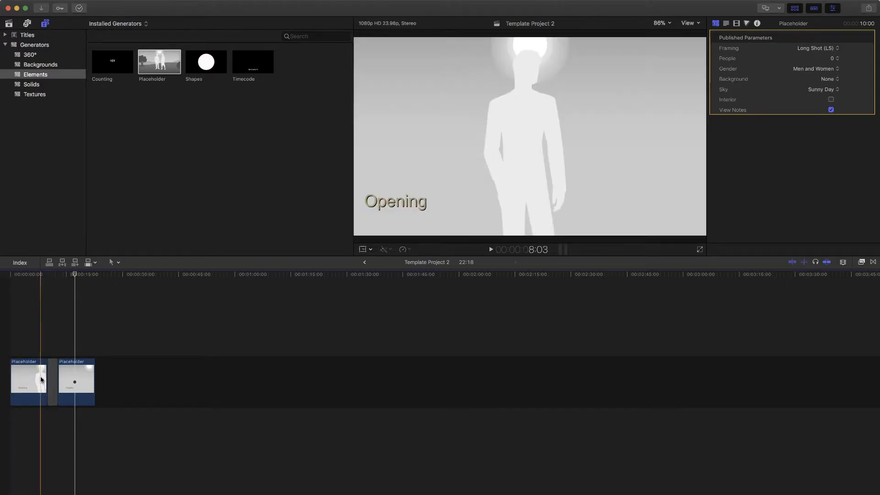
Insert a section of Sample Clips about 45 seconds long between the Opening and Credits placeholders, and delete the gap.
click(8, 24)
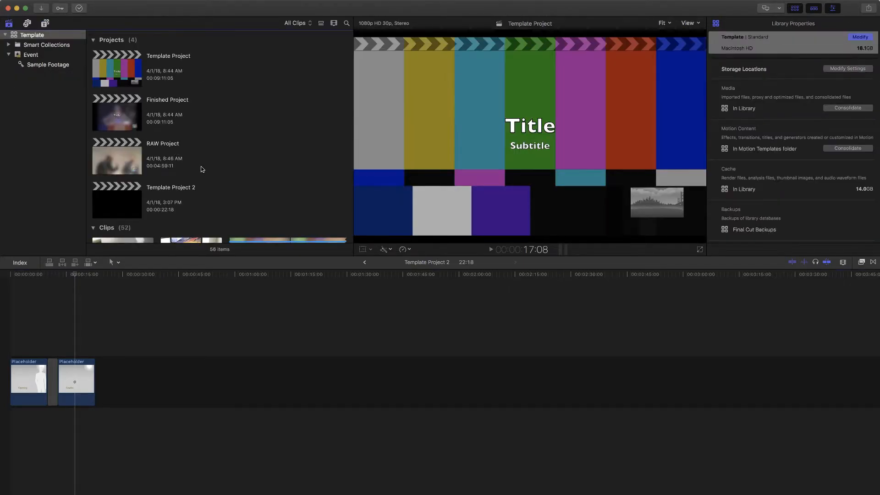
scroll(202, 167, down, 10)
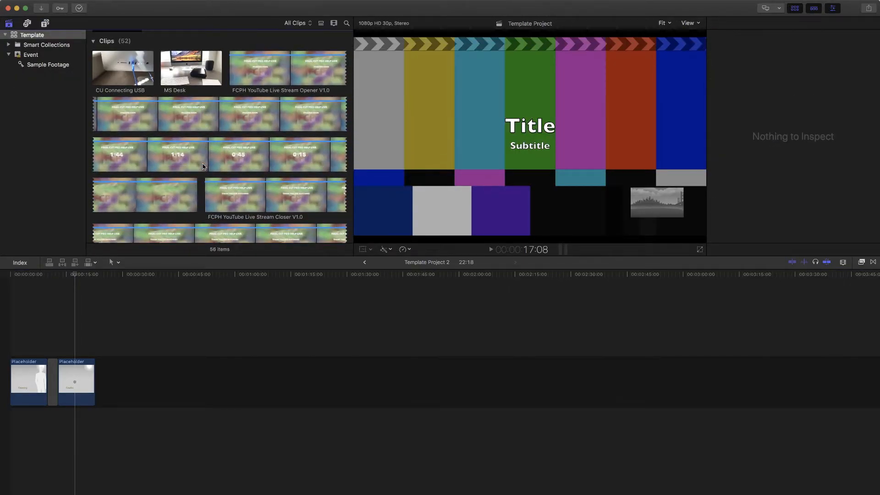
scroll(203, 166, down, 5)
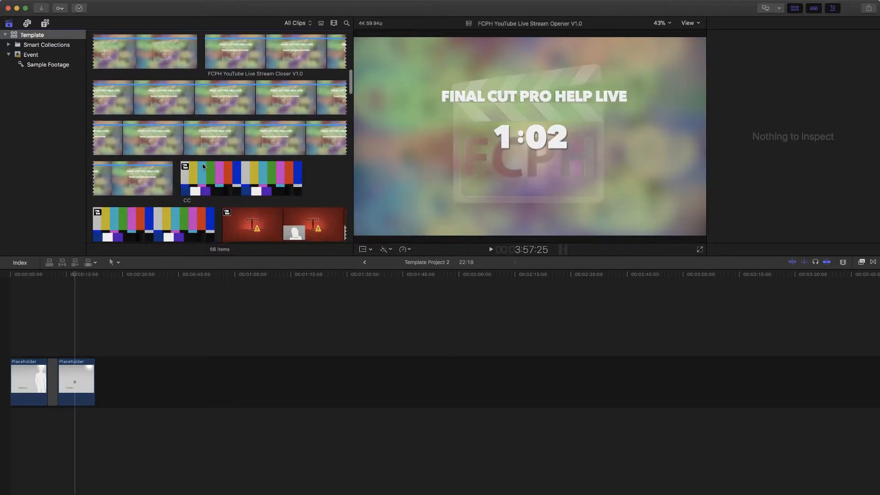
scroll(202, 165, down, 10)
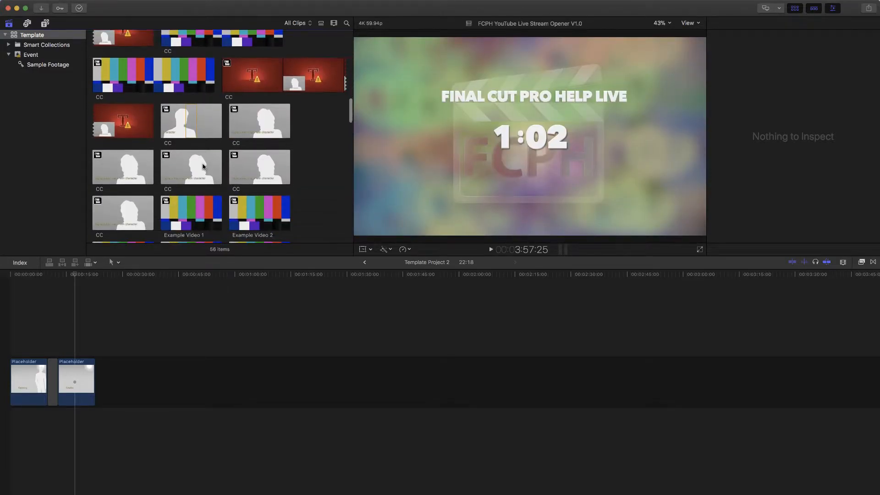
scroll(202, 167, down, 5)
scroll(203, 167, down, 10)
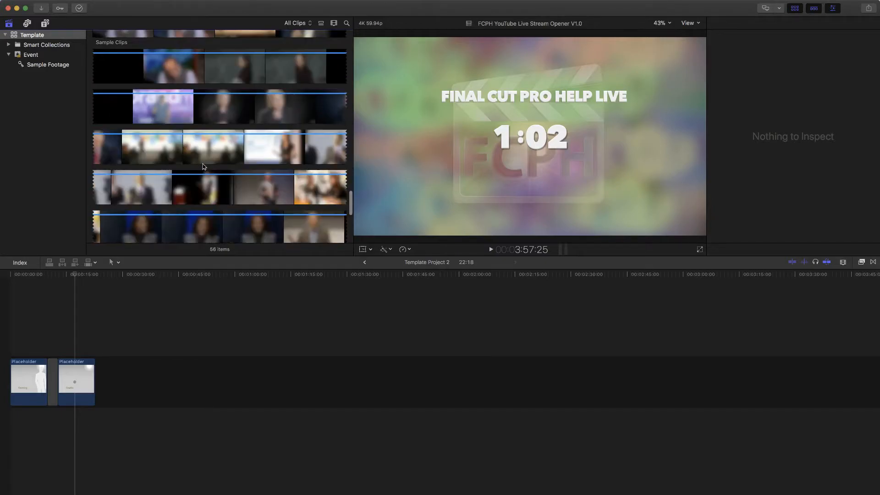
scroll(183, 163, up, 8)
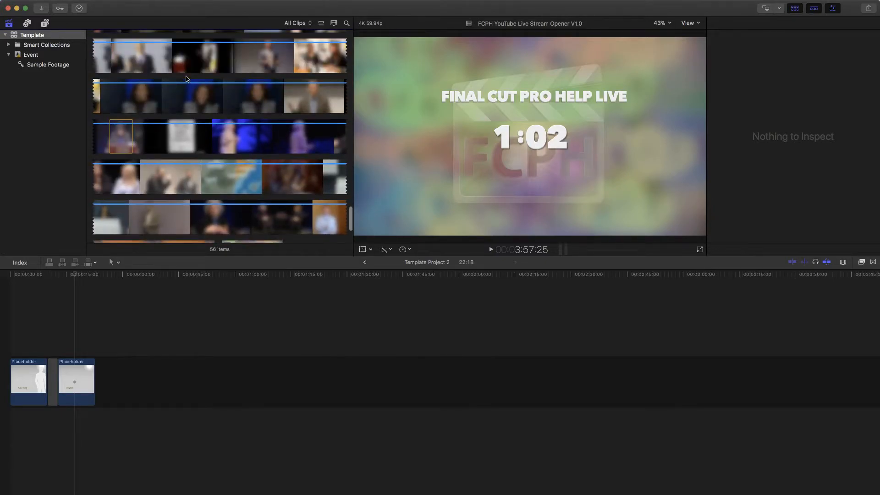
click(140, 99)
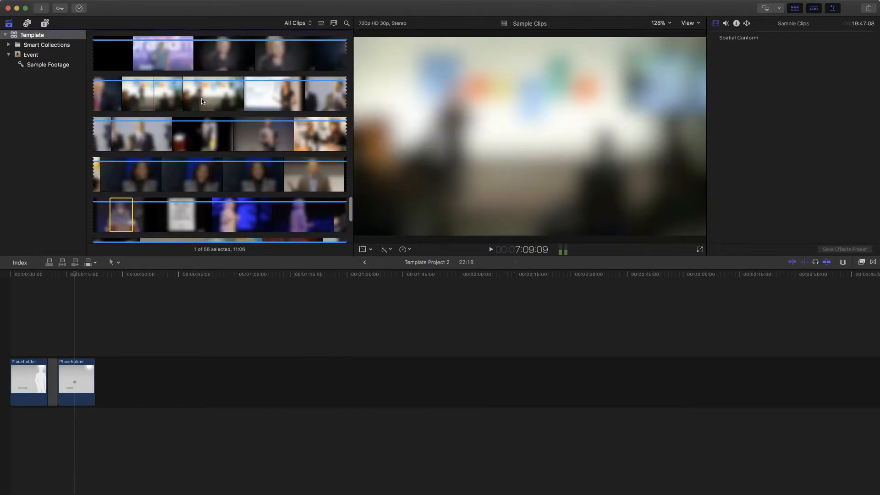
drag(136, 98, 159, 392)
drag(84, 373, 257, 378)
click(54, 376)
key(Delete)
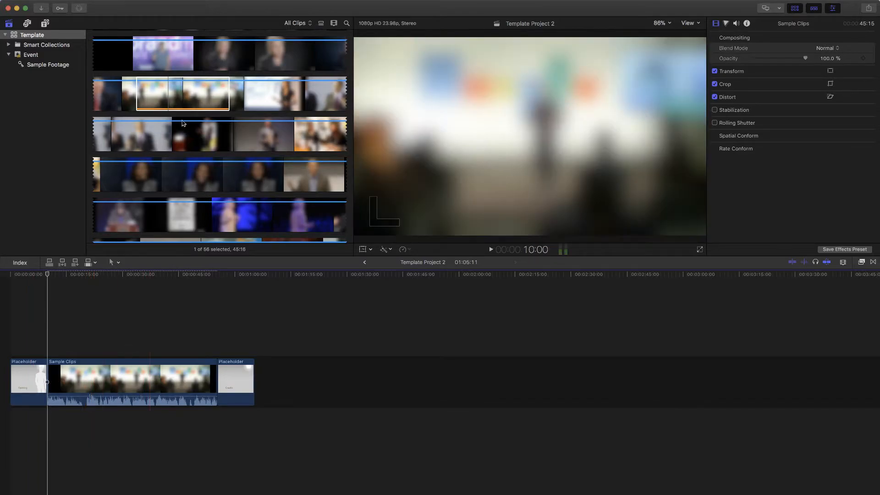
Add two more Sample Clips sections in sequence before the Credits placeholder, the last about 29 seconds long.
drag(174, 137, 217, 397)
drag(263, 144, 344, 380)
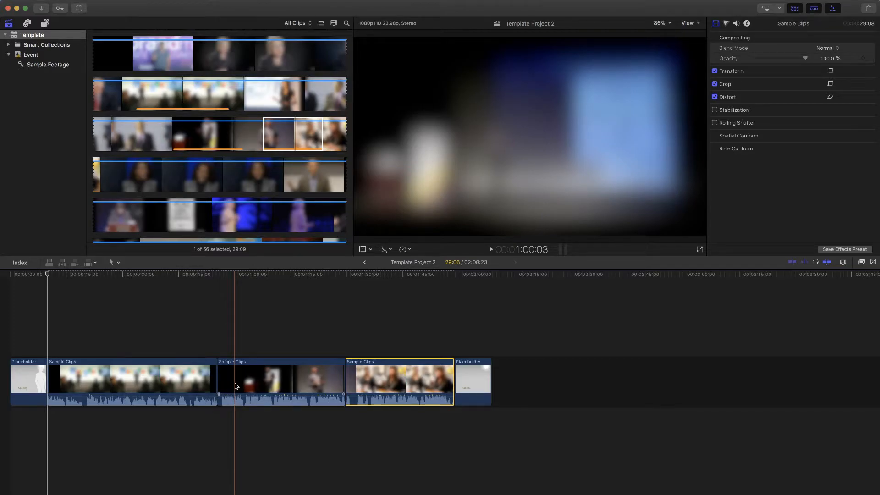
Insert the News Reveal title, about 4 seconds long, between the Opening placeholder and the first sample clip.
click(45, 24)
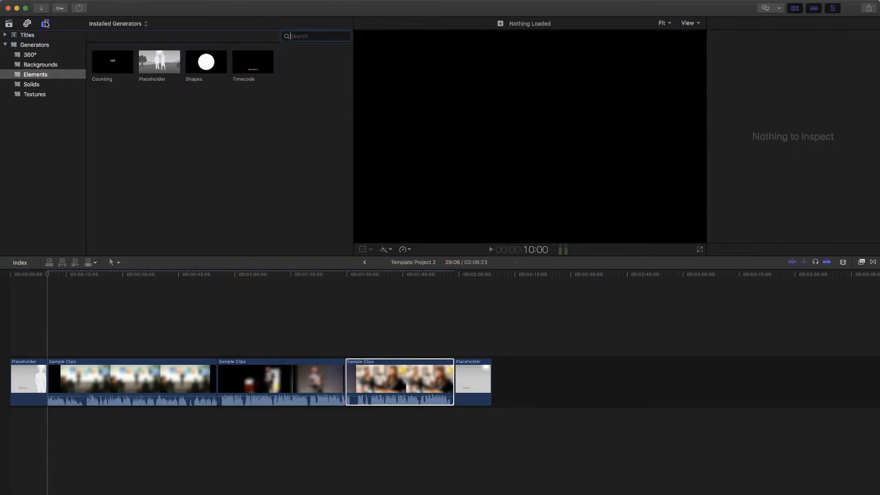
click(6, 35)
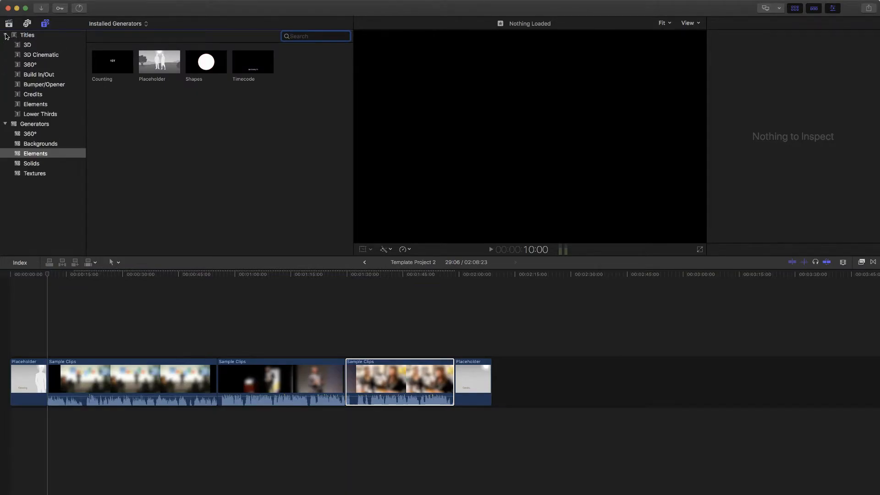
click(52, 78)
click(42, 37)
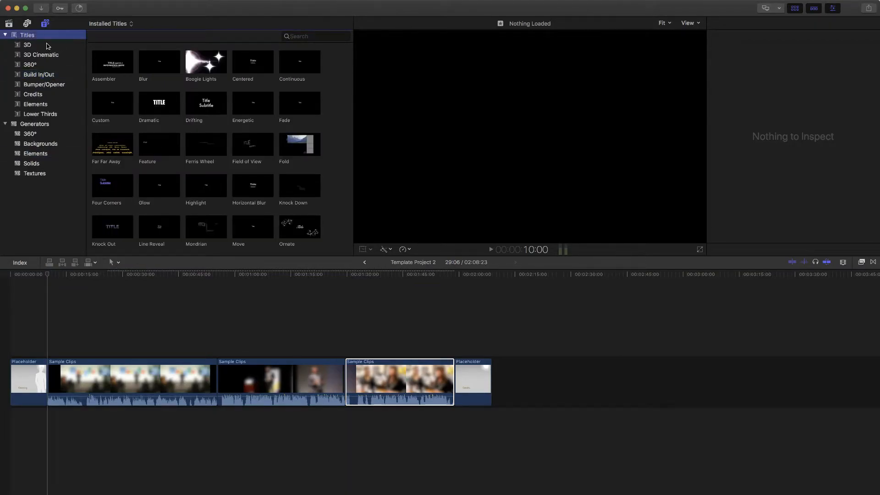
scroll(202, 129, down, 20)
scroll(203, 129, down, 10)
scroll(203, 129, up, 9)
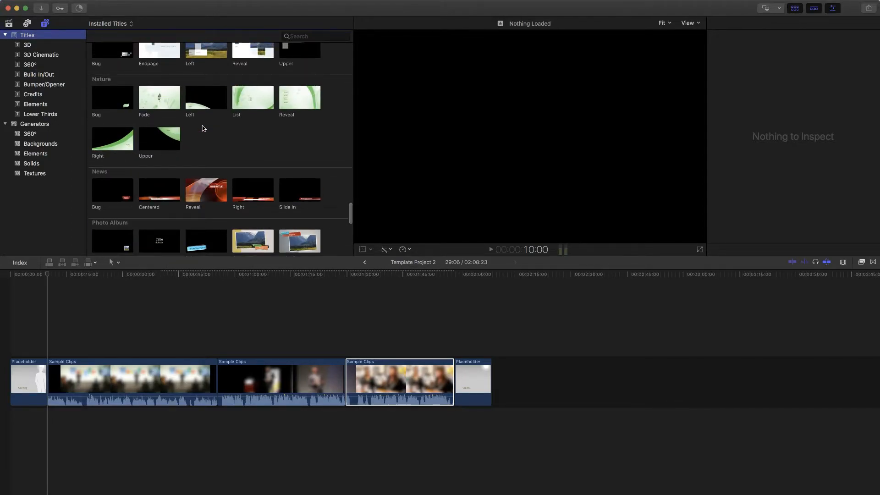
scroll(203, 129, up, 10)
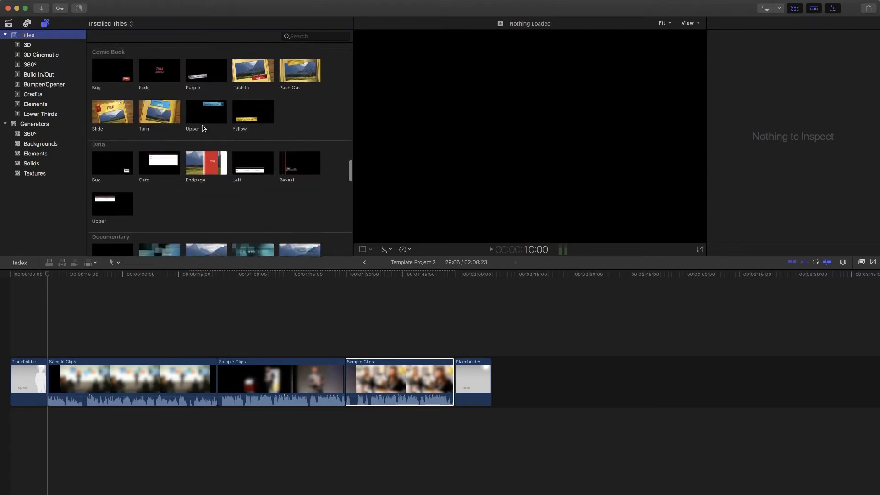
scroll(203, 129, down, 10)
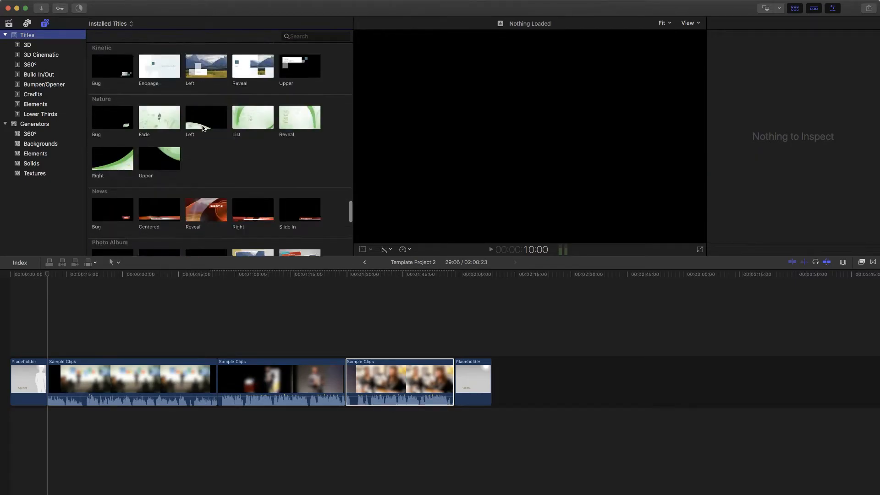
click(187, 165)
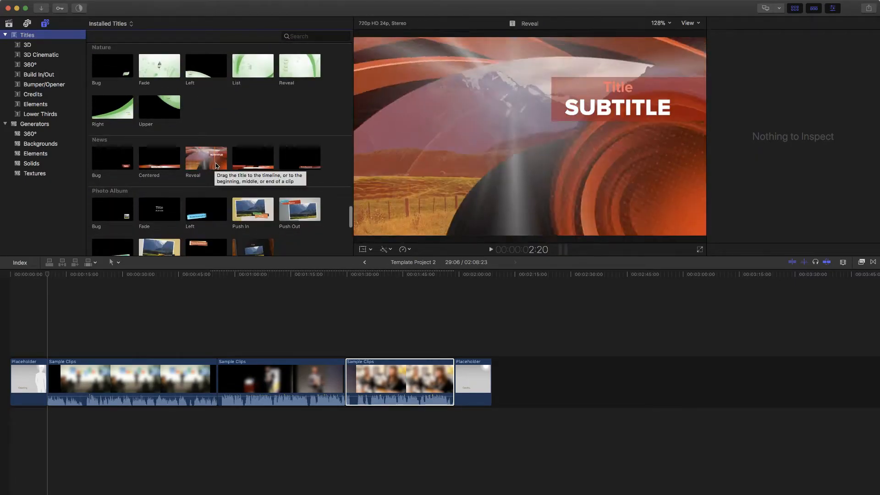
drag(213, 165, 48, 377)
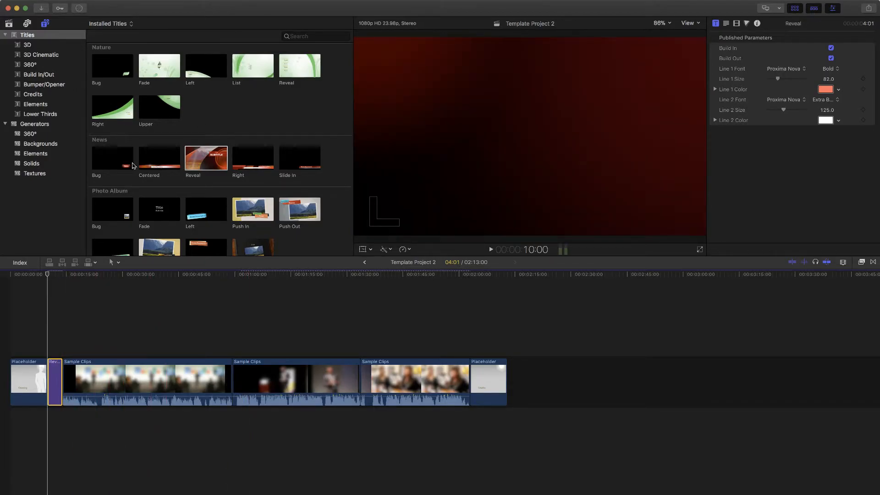
Connect the News Right title above the start of each of the three sample clips, each about 8 seconds long.
click(247, 166)
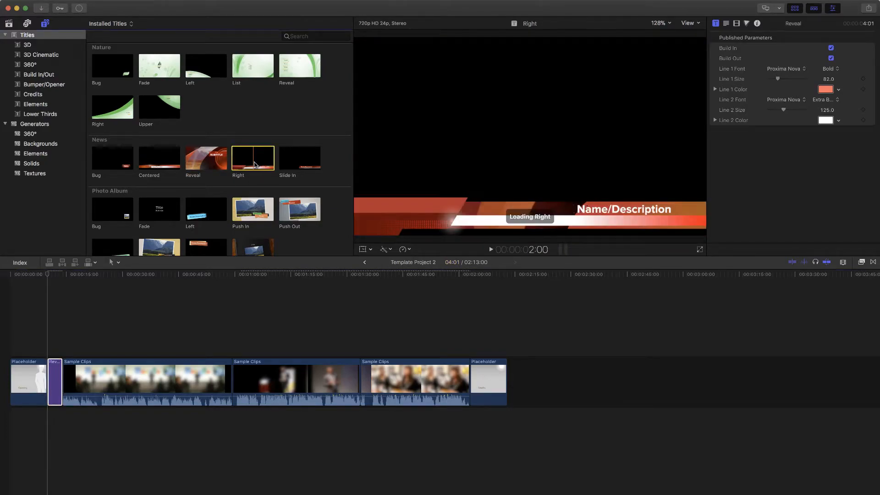
drag(256, 165, 90, 351)
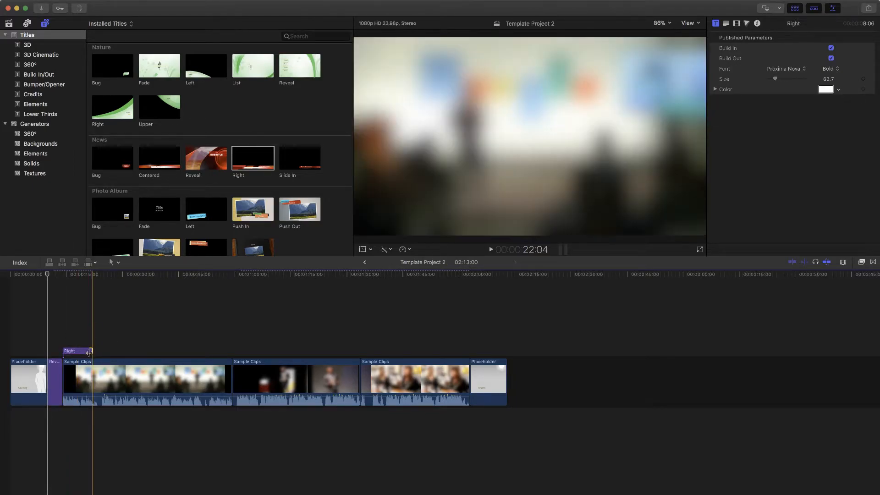
drag(253, 160, 390, 351)
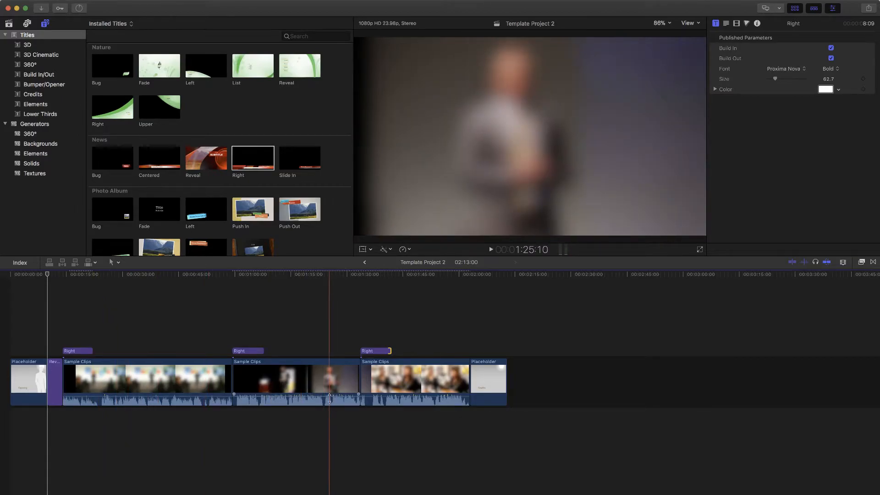
Combine the Reveal title, the three sample clips and their Right titles into a compound clip named First.
click(122, 374)
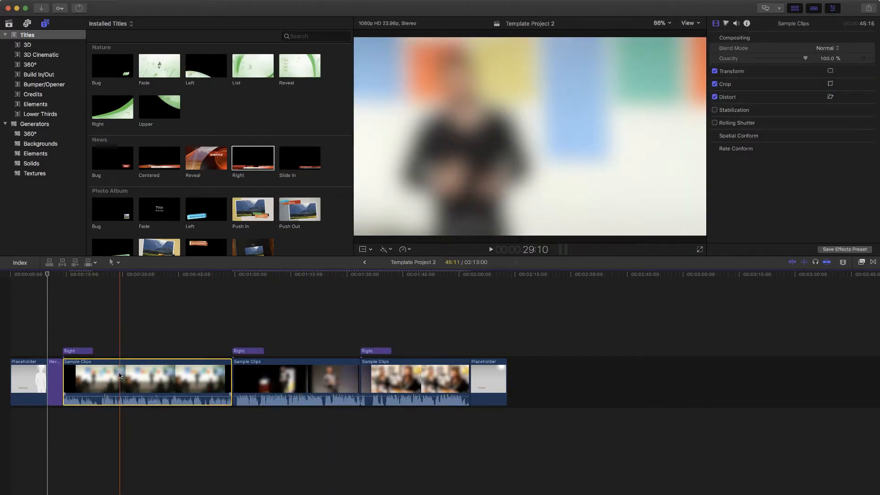
drag(56, 416, 419, 334)
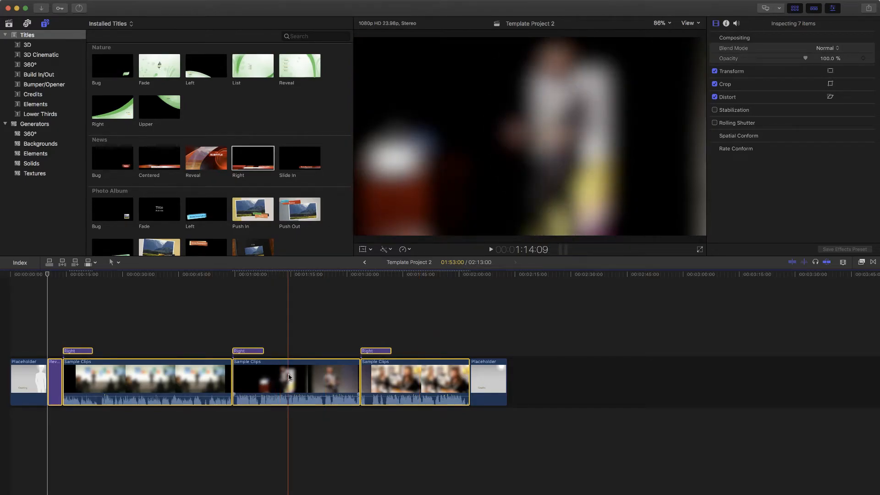
right_click(289, 377)
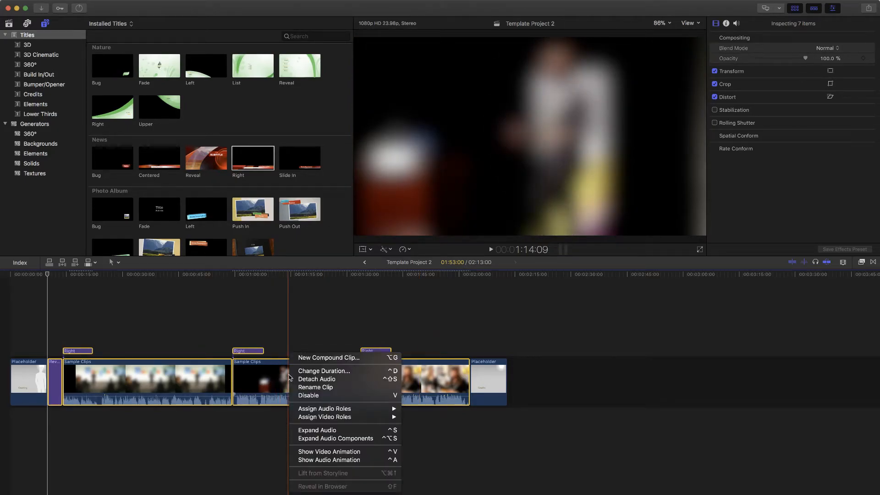
click(333, 358)
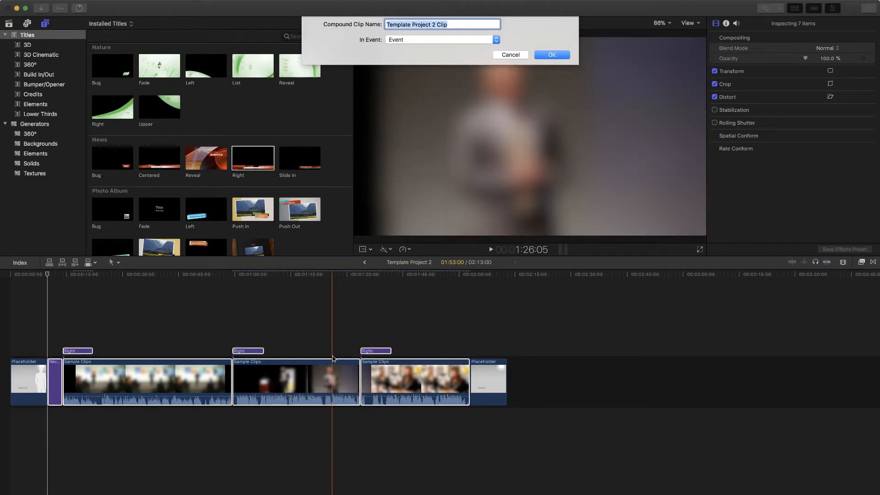
text(First)
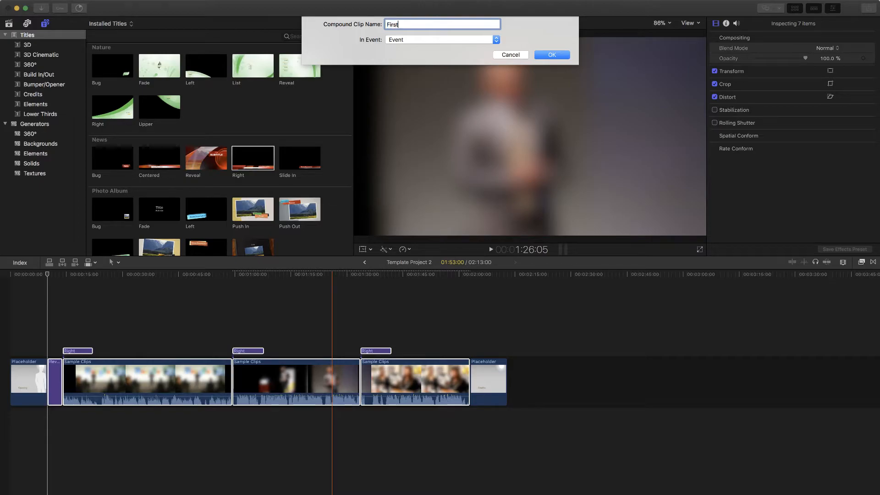
click(541, 55)
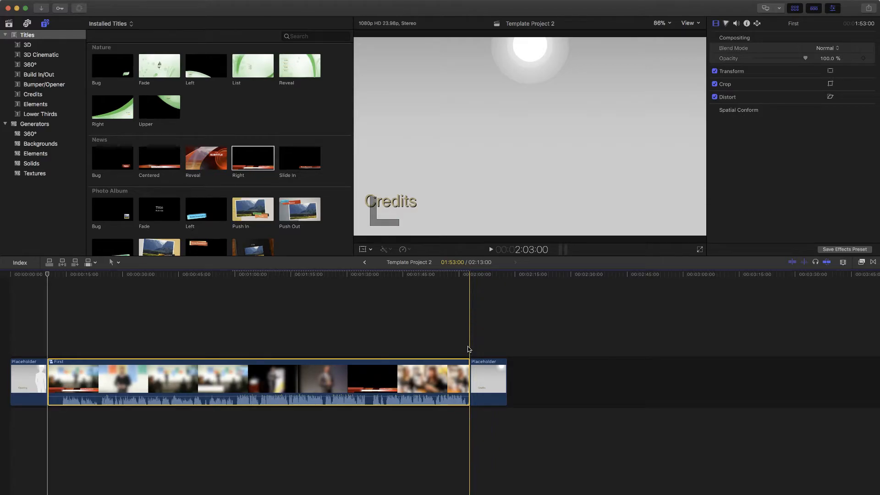
Paste two copies of the First compound clip in sequence before the Credits placeholder.
key(super+v)
key(super+v)
key(shift+z)
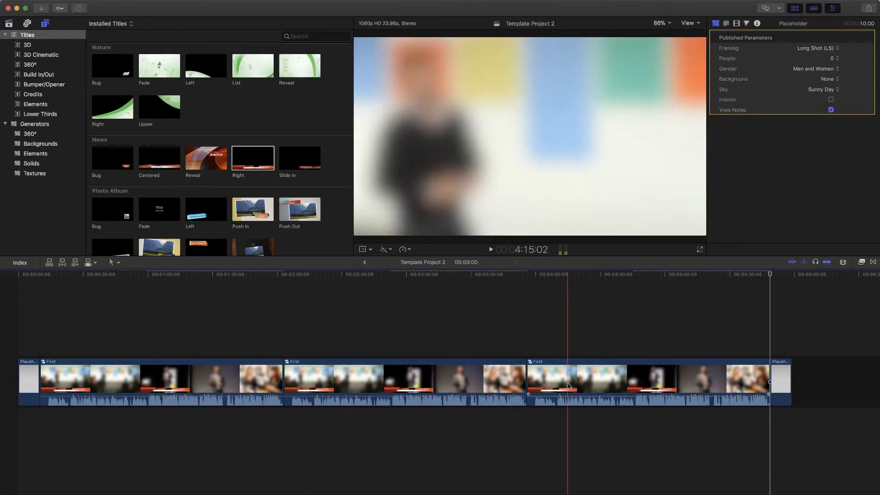
Rename the middle compound clip as Second.
click(320, 381)
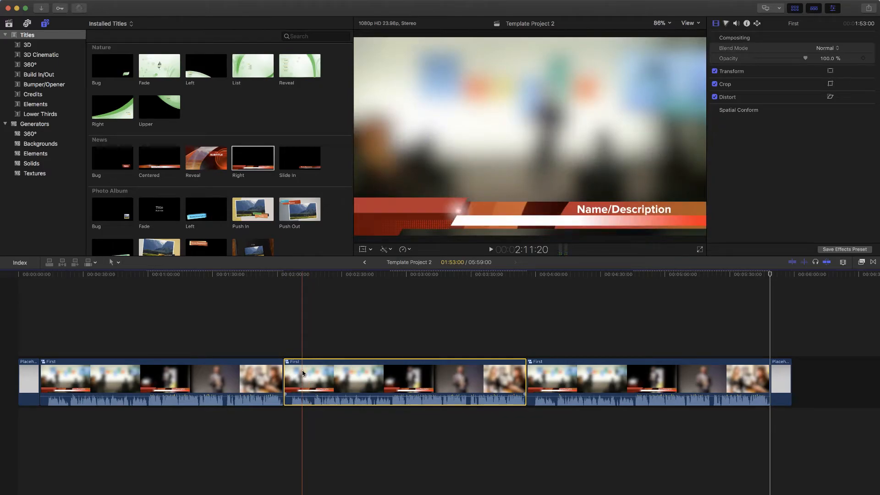
right_click(301, 371)
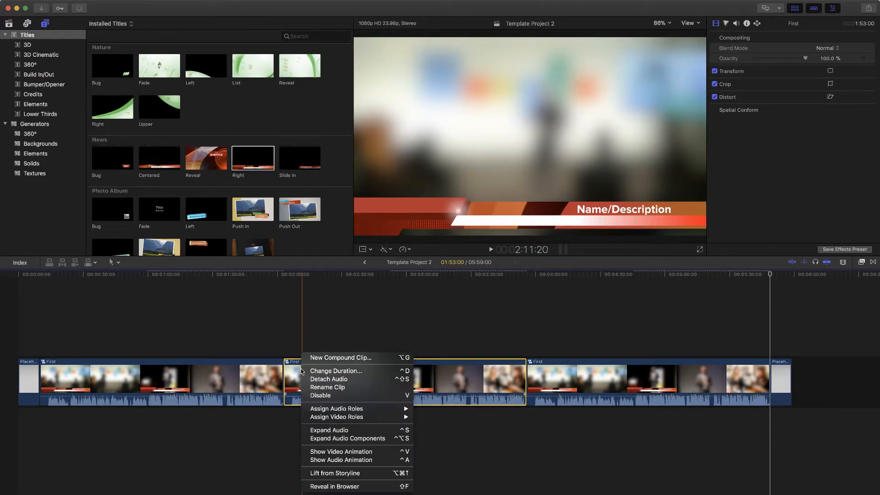
click(328, 388)
text(Second)
key(Return)
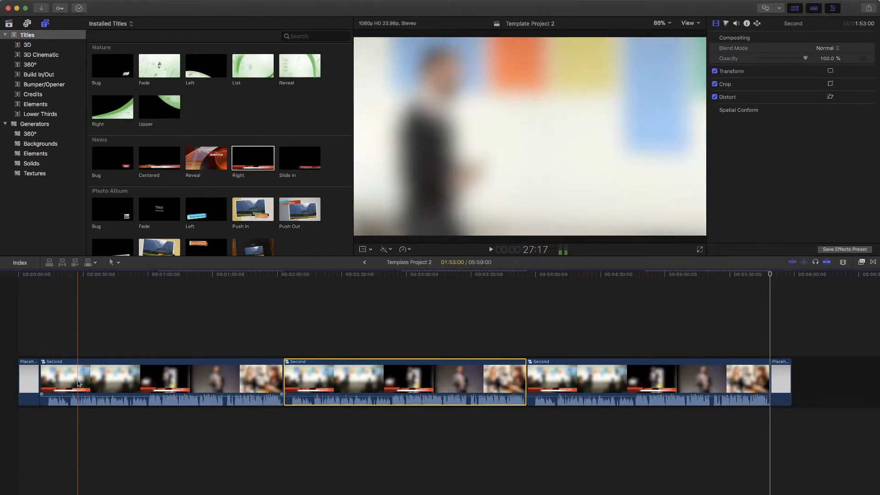
Make the compound clip after the Opening placeholder independent by referencing a new parent clip, and rename it First.
click(123, 381)
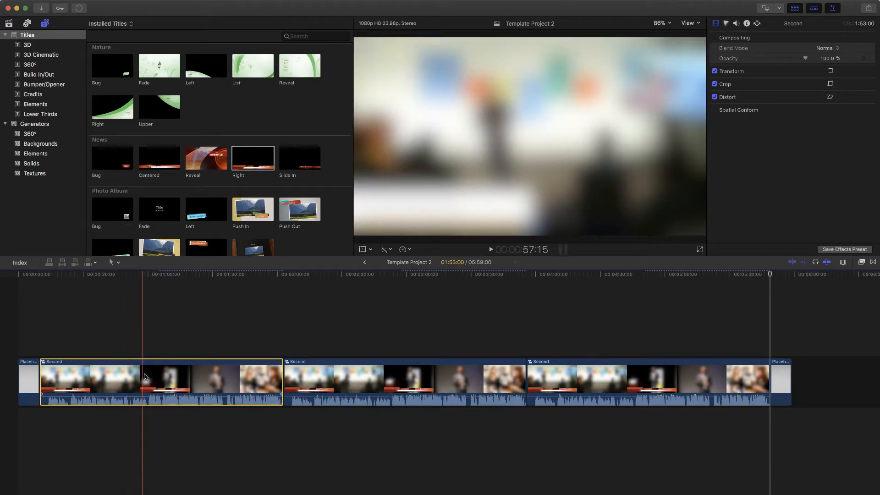
mouse_move(230, 4)
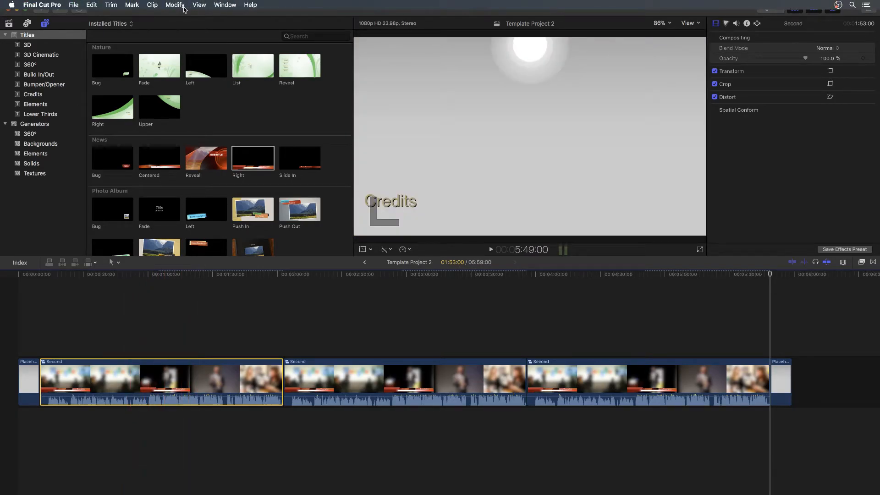
click(154, 5)
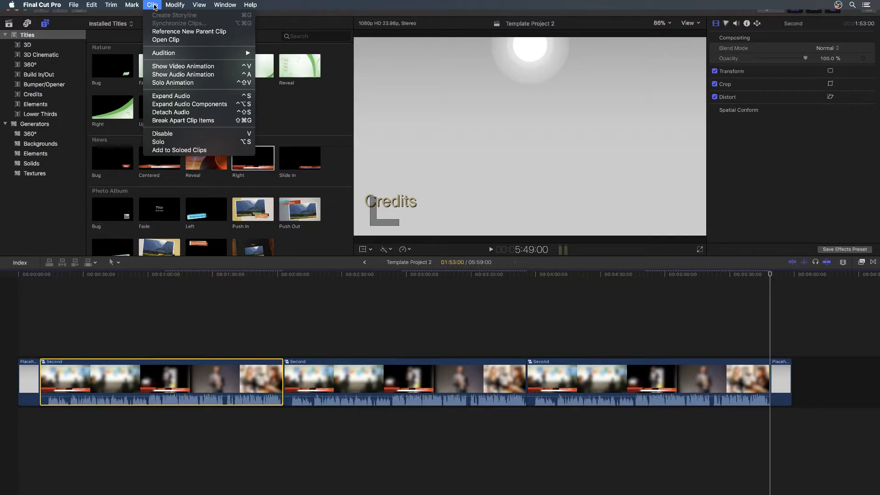
click(225, 32)
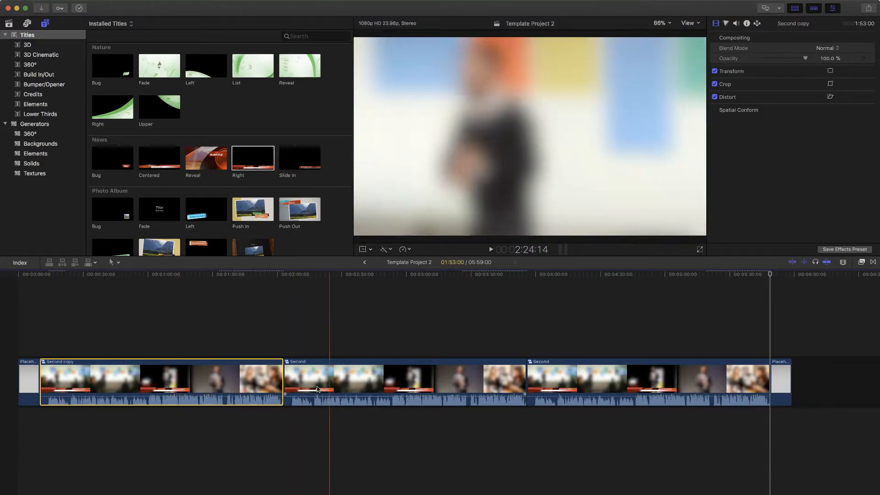
right_click(63, 374)
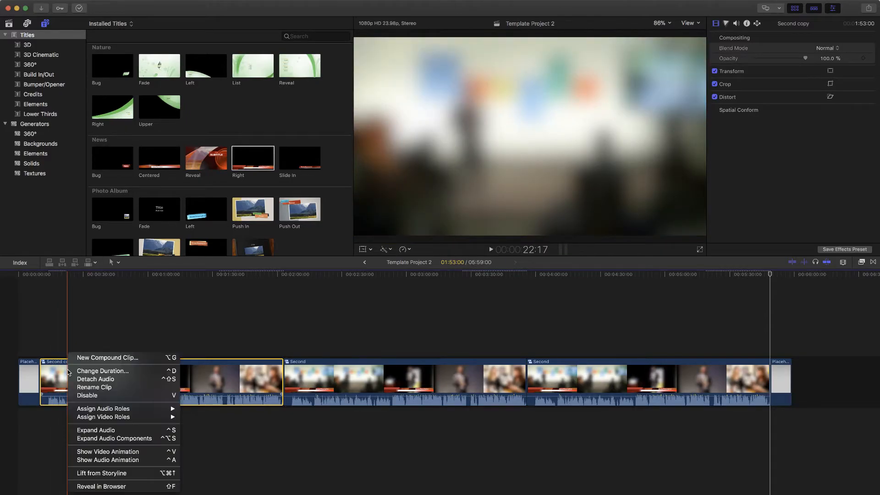
click(96, 386)
text(First)
key(Return)
Reference a new parent clip for the compound clip before the Credits placeholder, and rename it Third.
scroll(64, 379, right, 2)
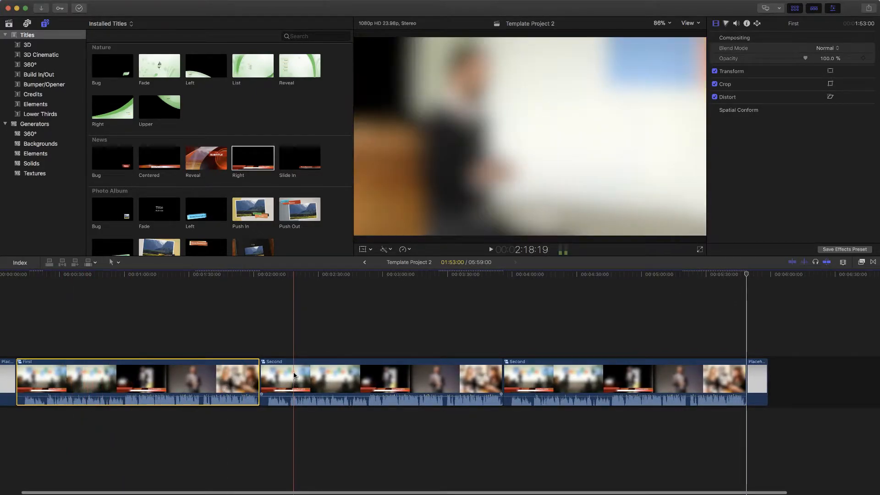
click(563, 376)
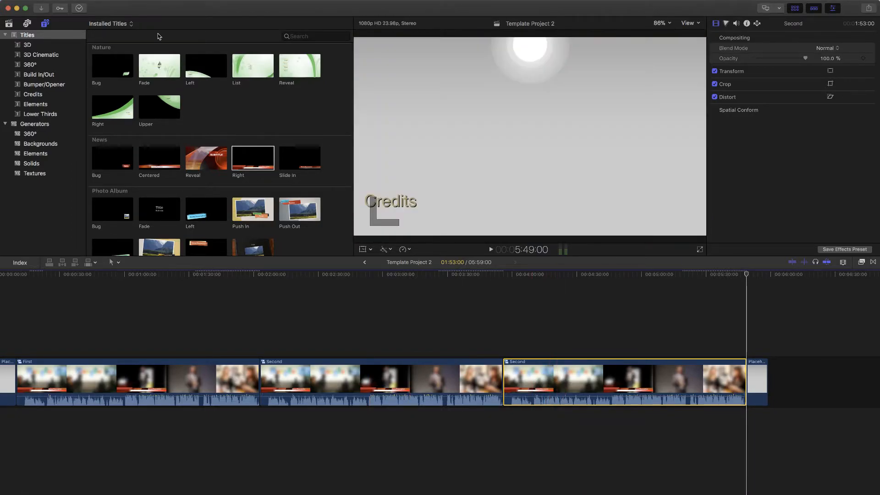
click(153, 4)
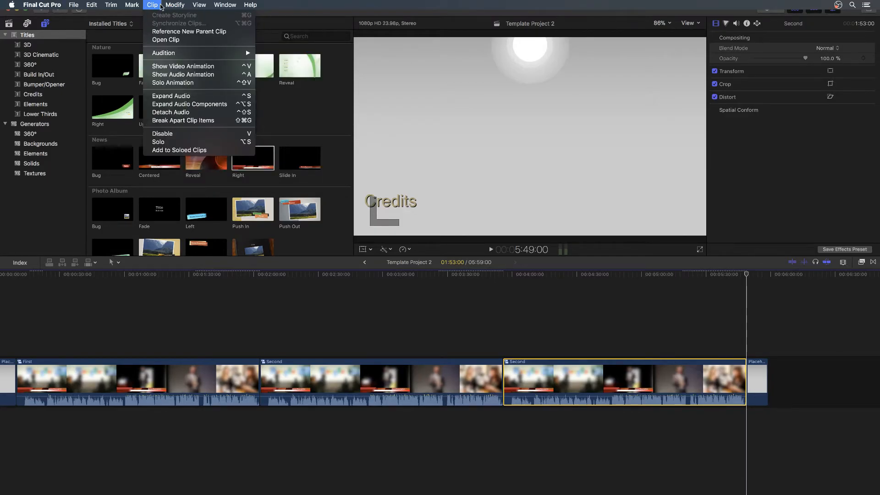
click(174, 32)
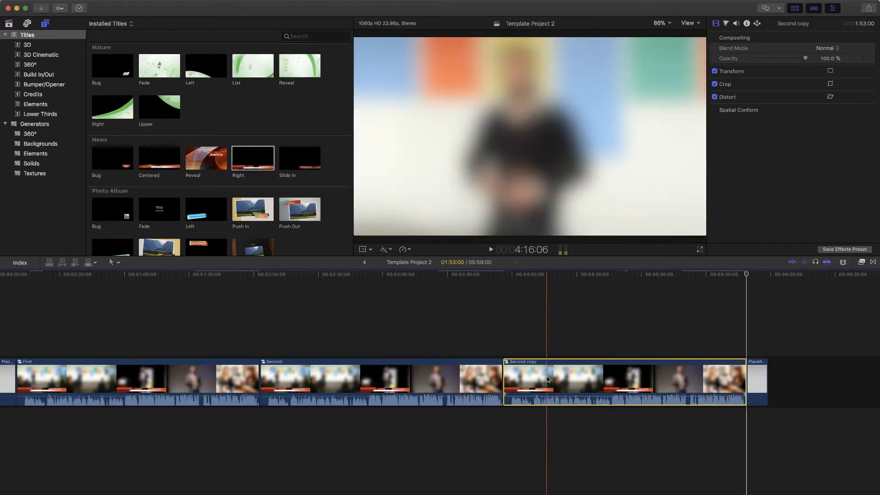
right_click(525, 354)
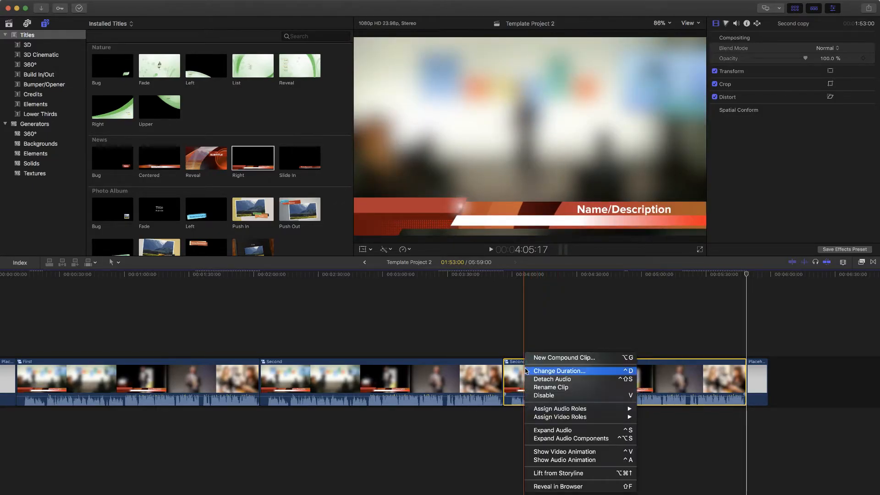
click(542, 387)
text(Th)
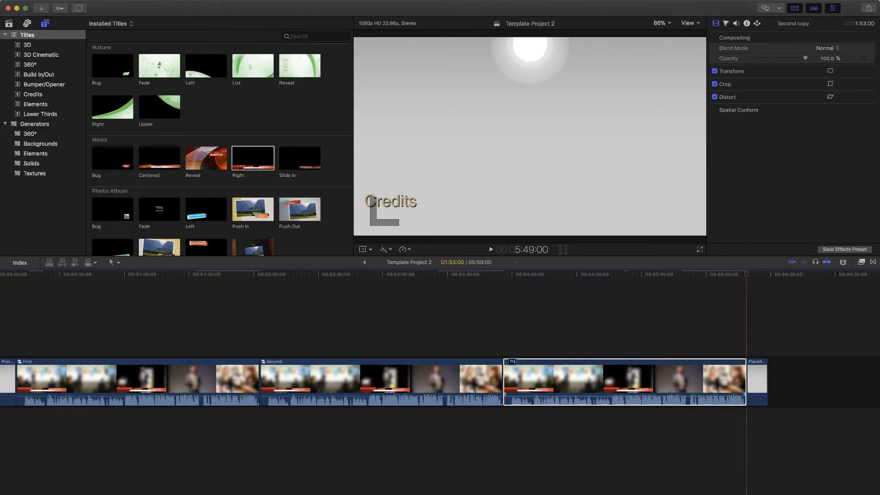
key(Return)
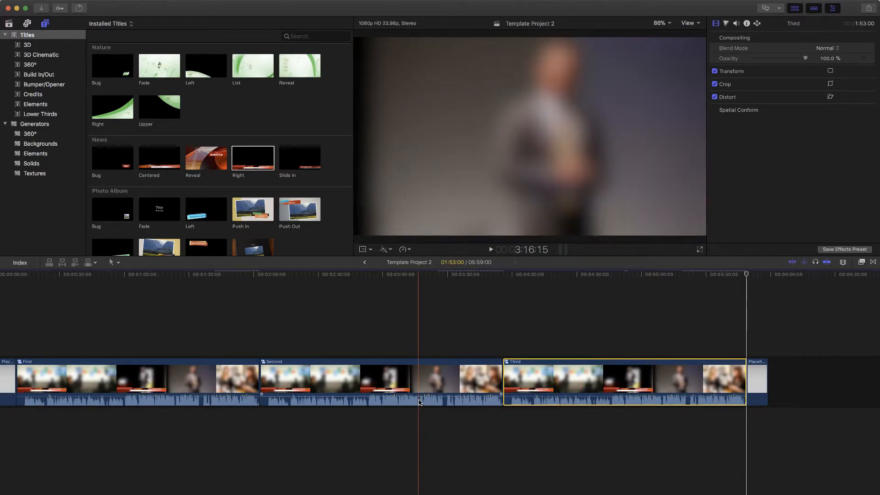
Open the Second compound clip and replace its first sample clip from the end with another section of the sample footage.
scroll(419, 402, left, 1)
scroll(419, 403, left, 2)
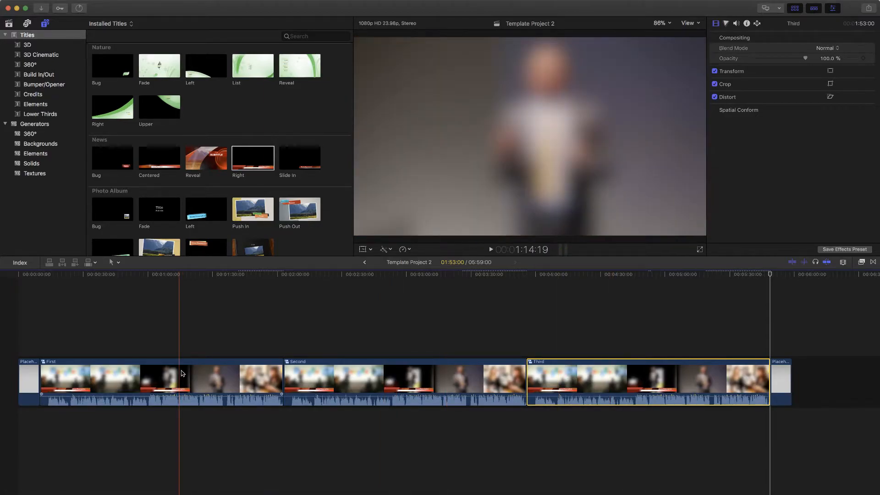
double_click(348, 374)
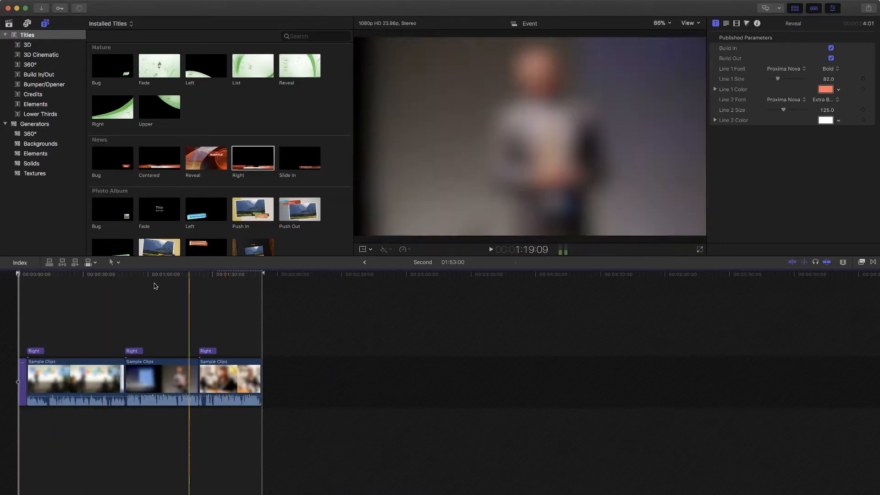
key(super+1)
drag(156, 185, 65, 375)
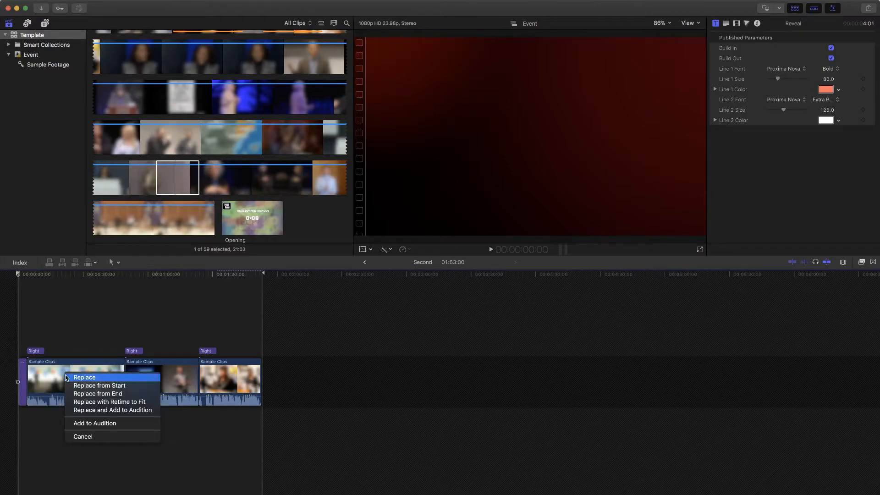
click(91, 394)
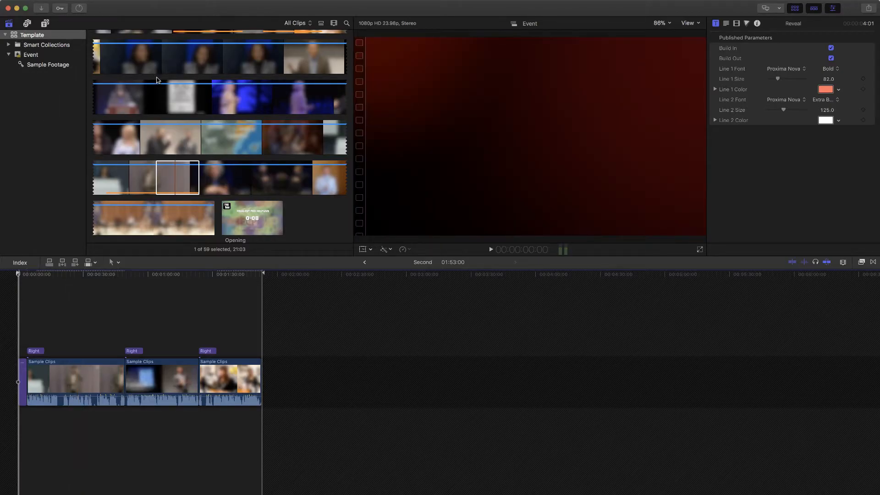
Open Finished Project and go through its master compound clip into Segment 1 - Getting Started to examine the nested example videos and titles.
scroll(156, 80, up, 15)
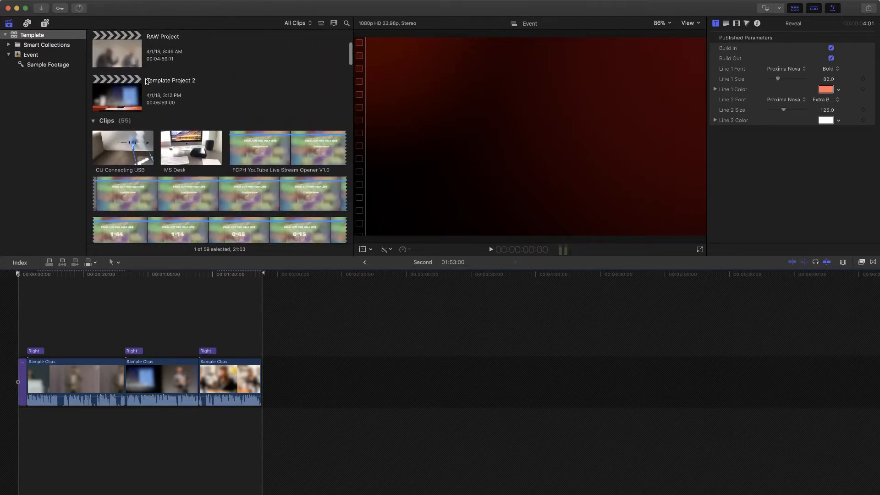
scroll(149, 81, up, 4)
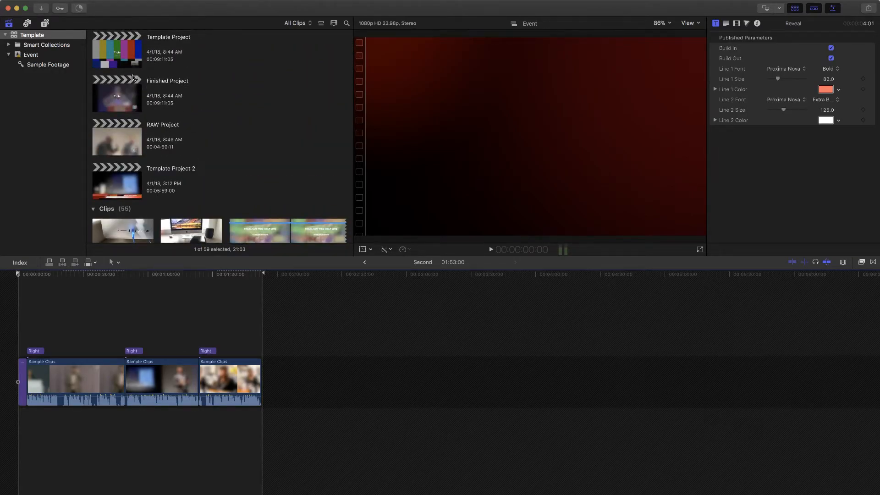
double_click(115, 104)
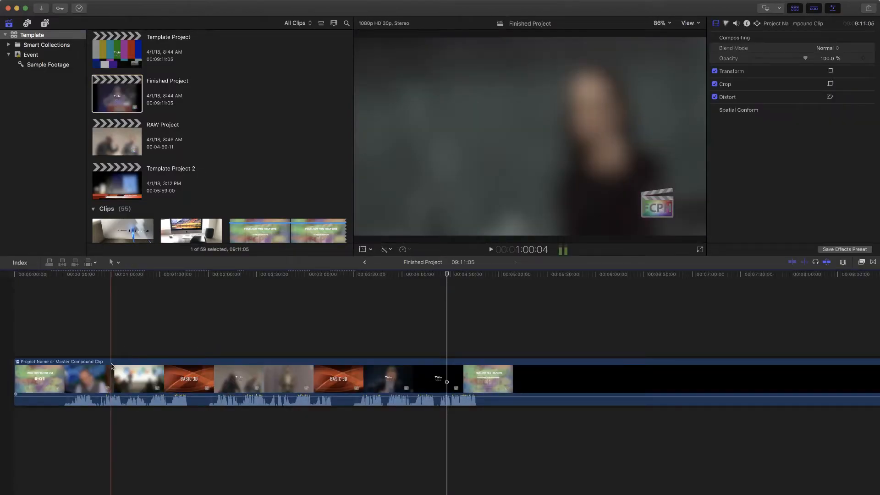
double_click(106, 370)
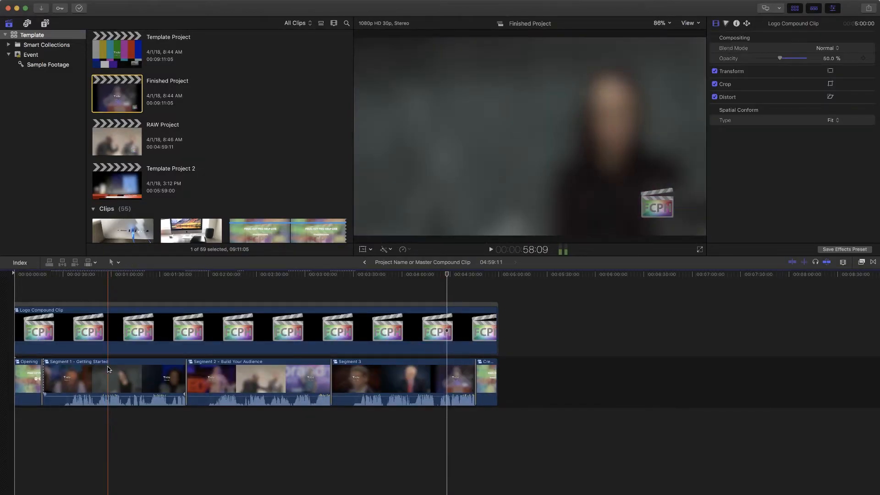
double_click(109, 369)
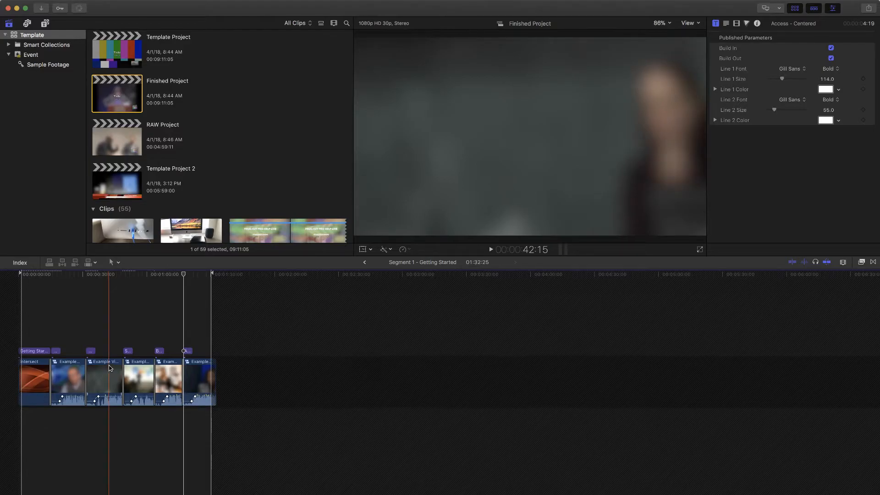
key(shift+z)
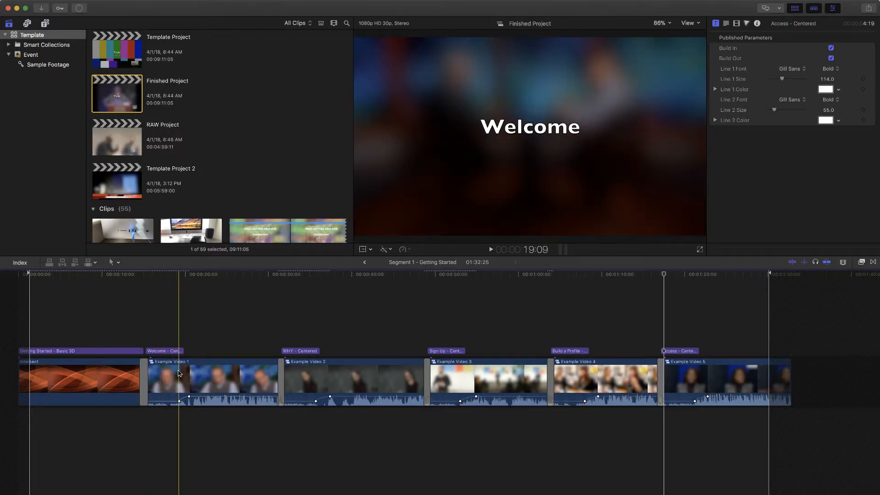
click(178, 372)
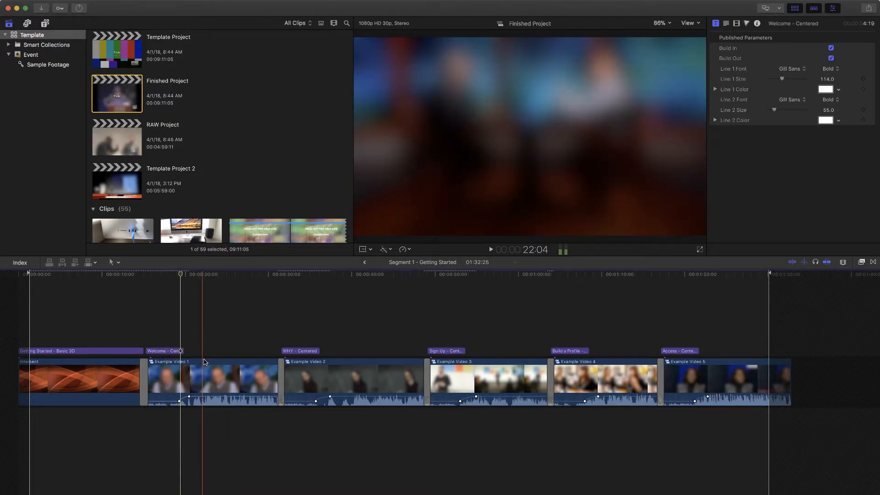
Return to Template Project 2 and open the First compound clip to examine its contents.
double_click(124, 181)
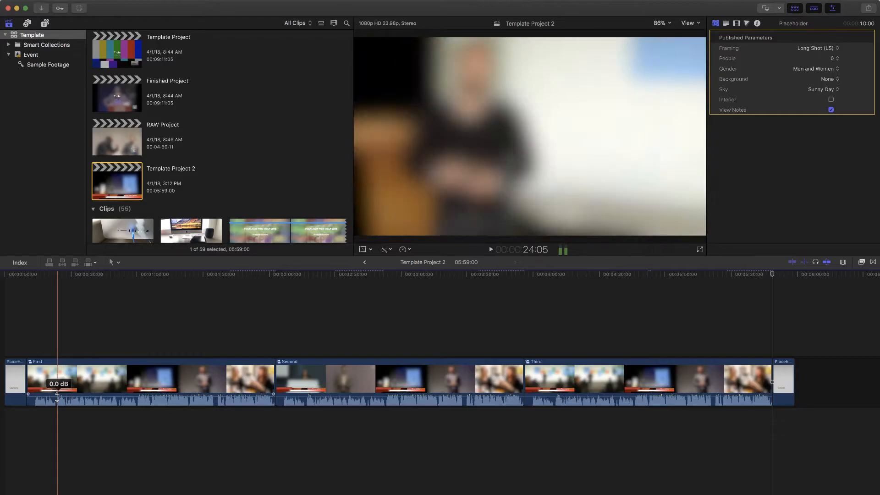
click(76, 377)
double_click(76, 376)
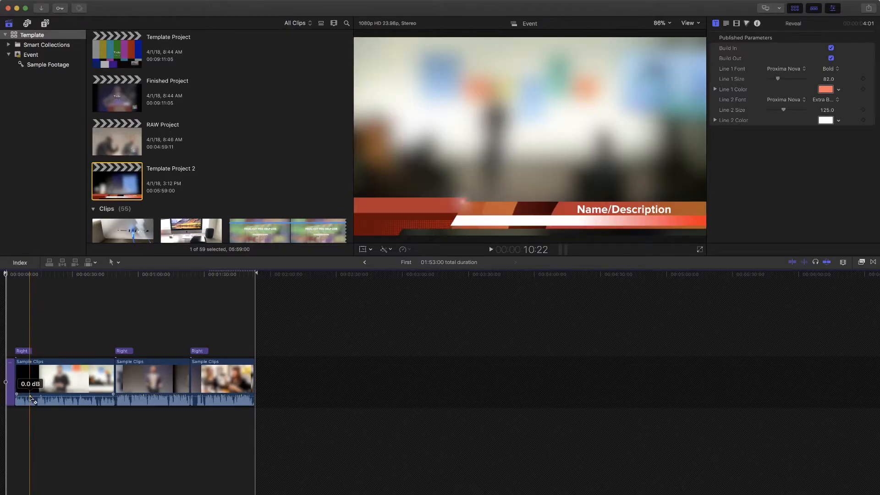
Add two volume keyframes early in the first sample clip inside First and lower the earlier keyframe to -21 dB.
alt+click(31, 398)
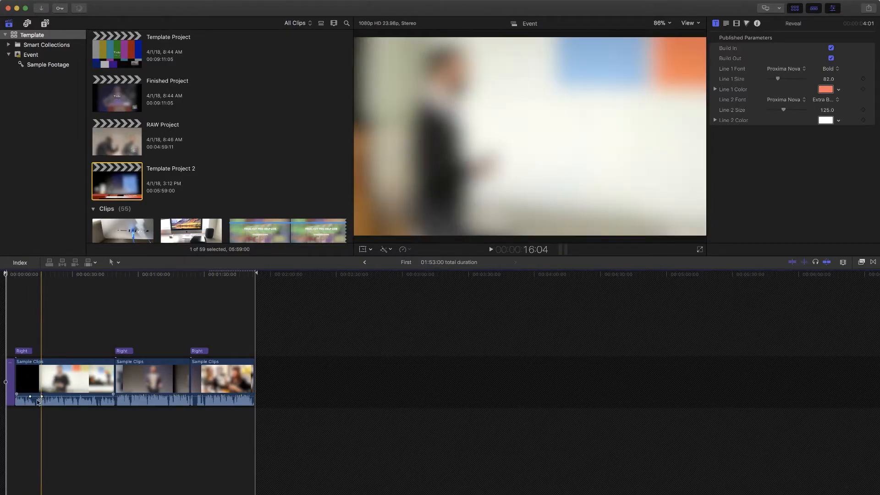
drag(30, 397, 30, 401)
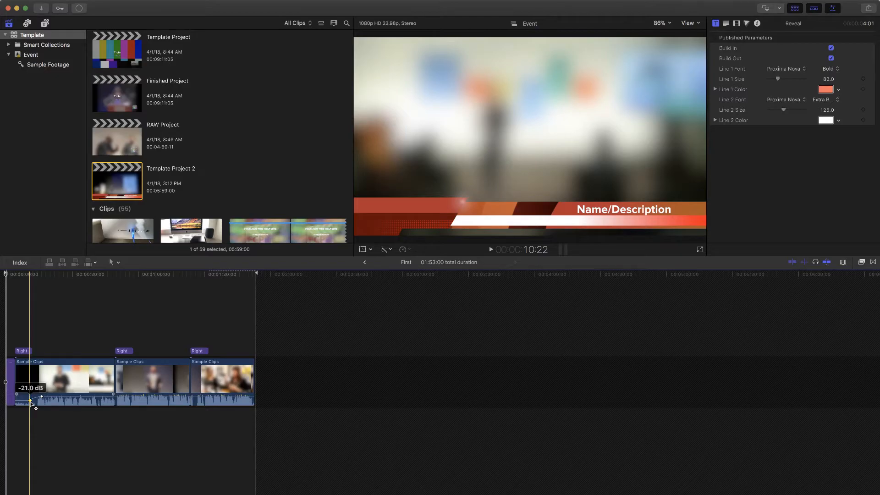
key(shift+z)
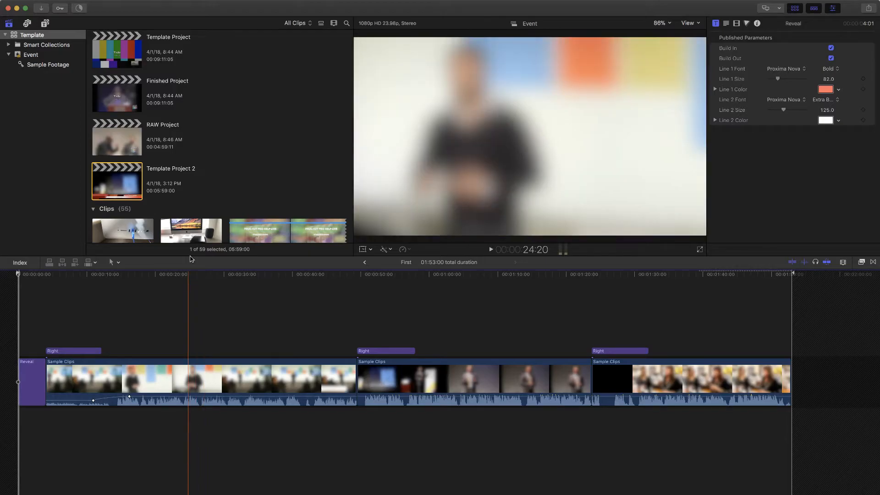
Try replacing the keyframed first sample clip from the end with another section of the sample footage.
scroll(174, 197, down, 10)
scroll(174, 198, down, 10)
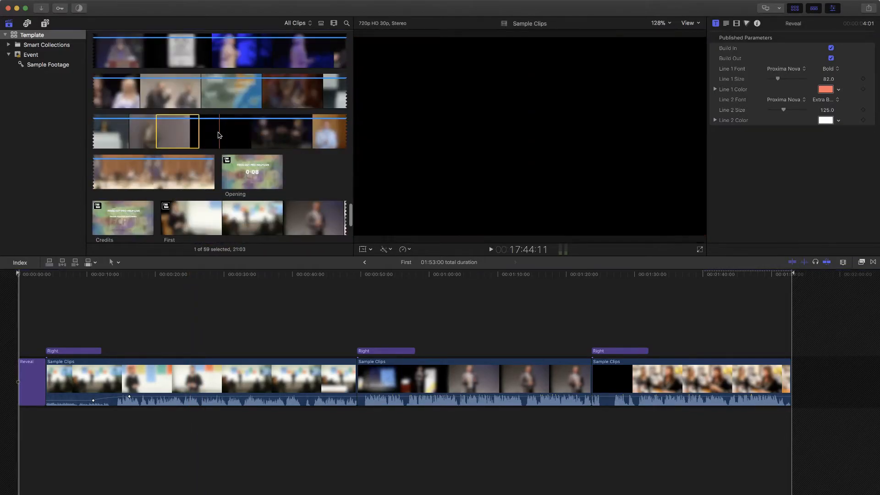
click(220, 132)
drag(262, 136, 169, 374)
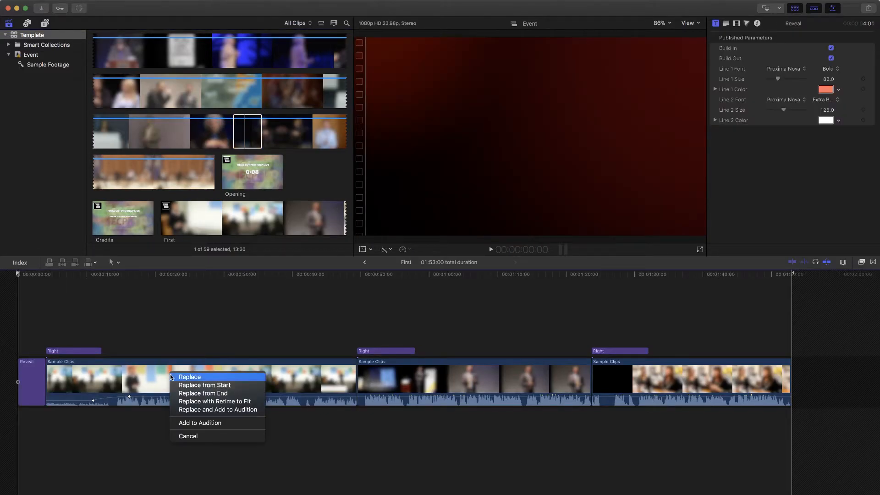
click(214, 395)
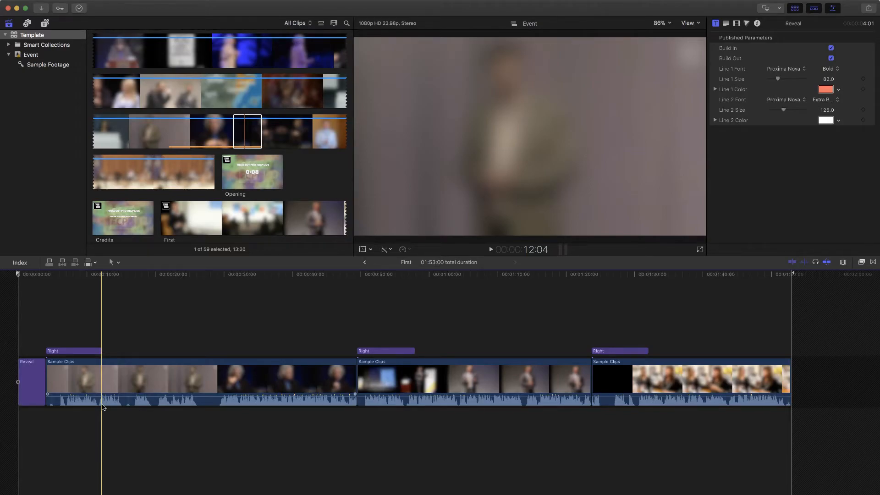
Undo the replacement of the first sample clip and the volume keyframes added to it.
click(102, 405)
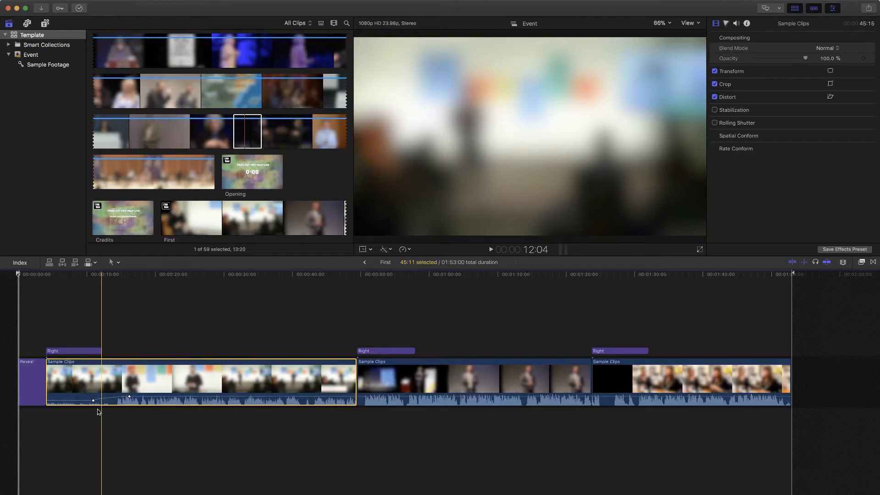
mouse_move(94, 402)
key(super+z)
key(super+z)
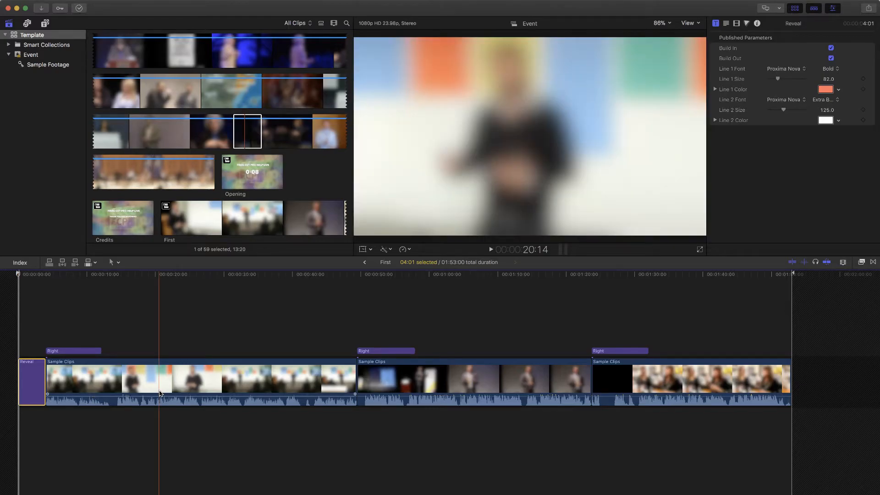
Turn the first sample clip into a compound clip named Video 1 in the current event, and check its contents.
click(141, 382)
click(129, 383)
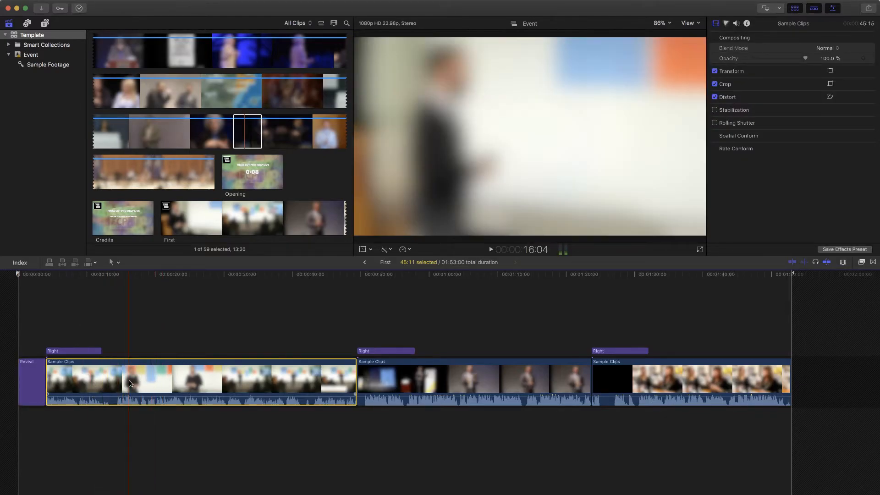
key(Left)
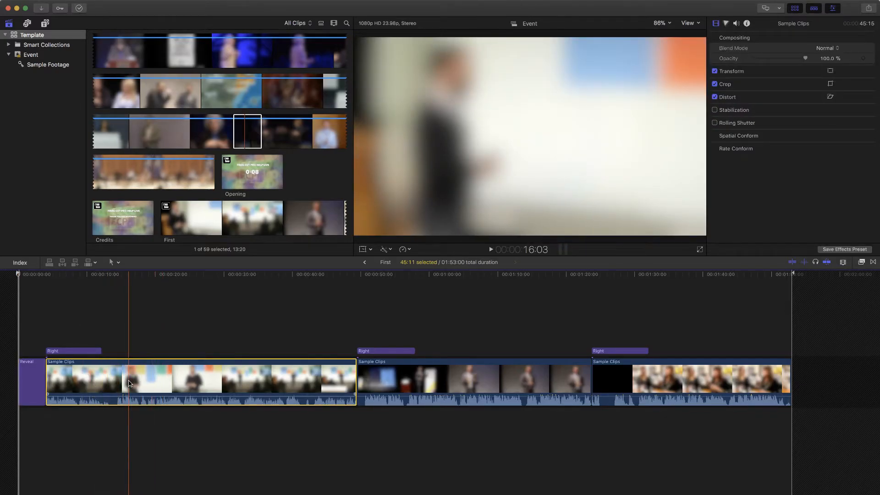
right_click(115, 372)
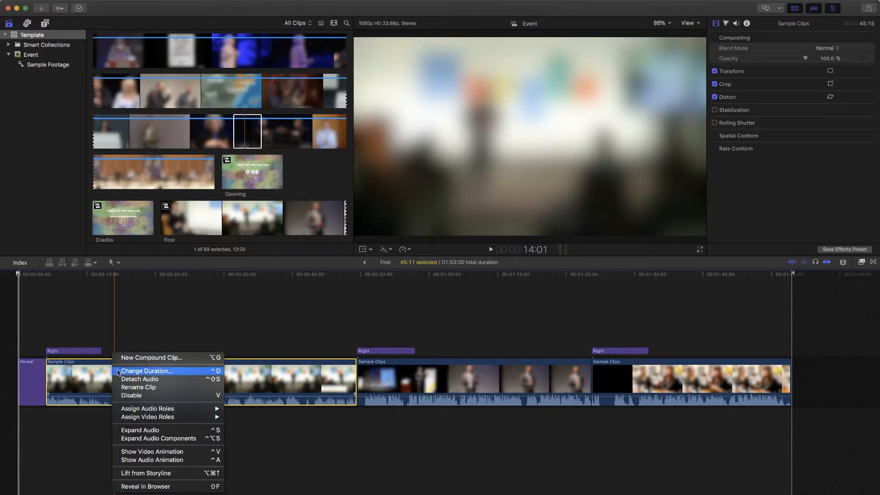
click(131, 358)
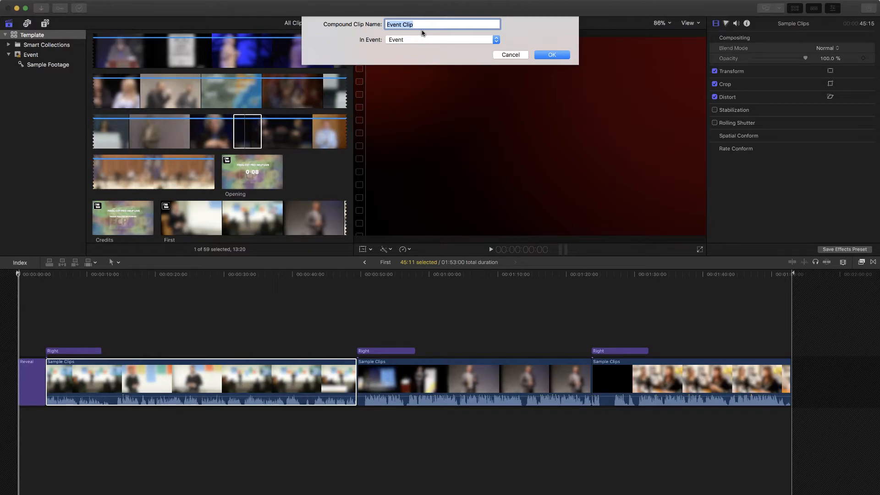
click(552, 55)
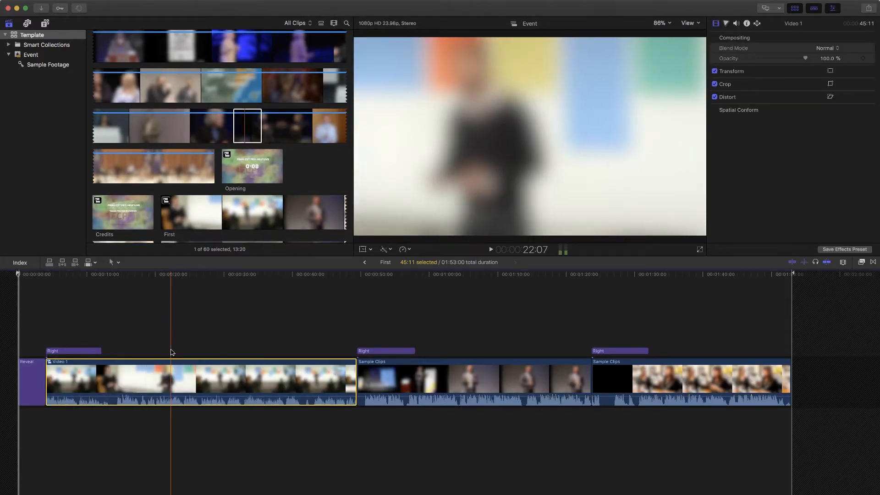
double_click(105, 372)
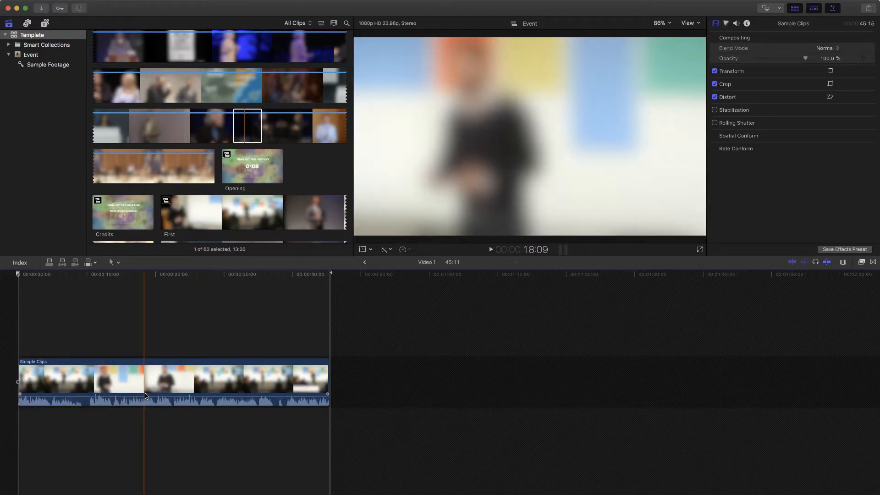
click(364, 263)
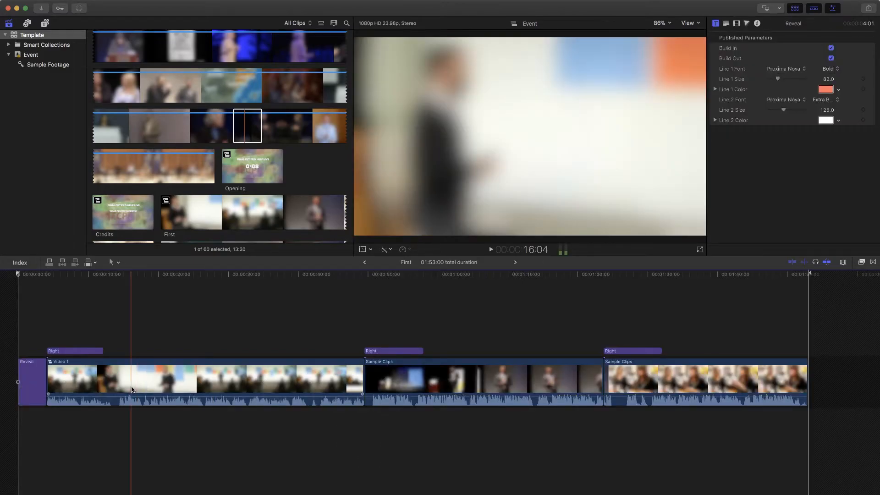
Add two volume keyframes around the end of the title over Video 1 and lower the audio at the earlier one.
alt+click(86, 397)
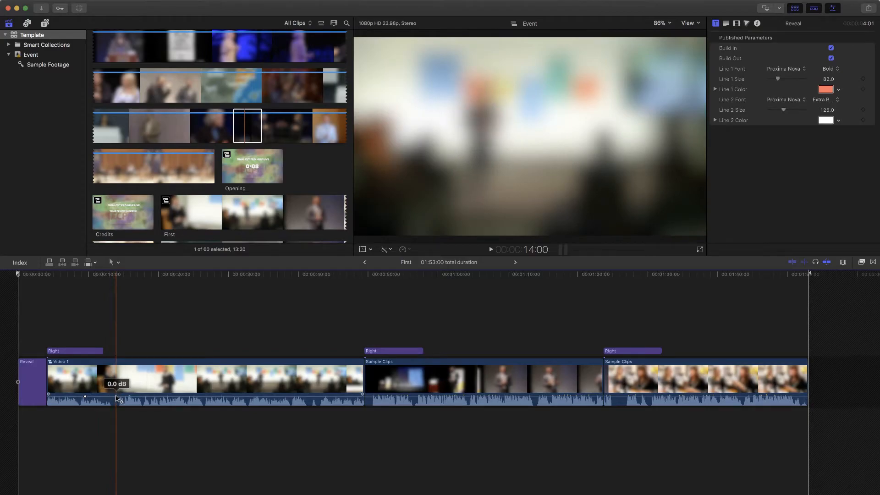
alt+click(115, 396)
drag(85, 396, 84, 400)
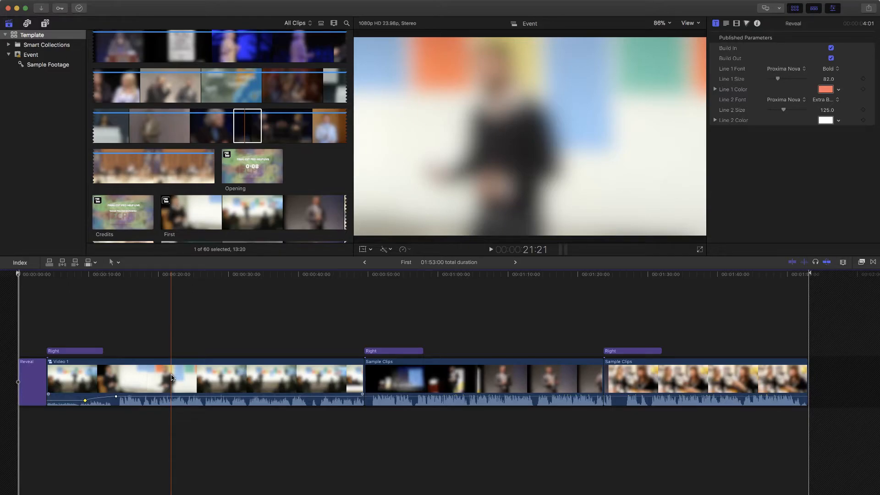
Open the Video 1 compound clip and replace its sample clip from the end with the selected section of sample footage.
double_click(172, 377)
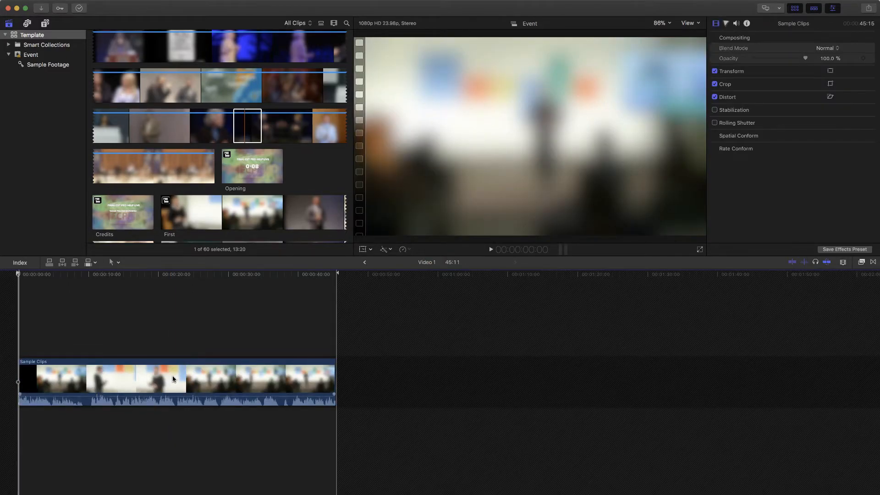
drag(243, 137, 94, 381)
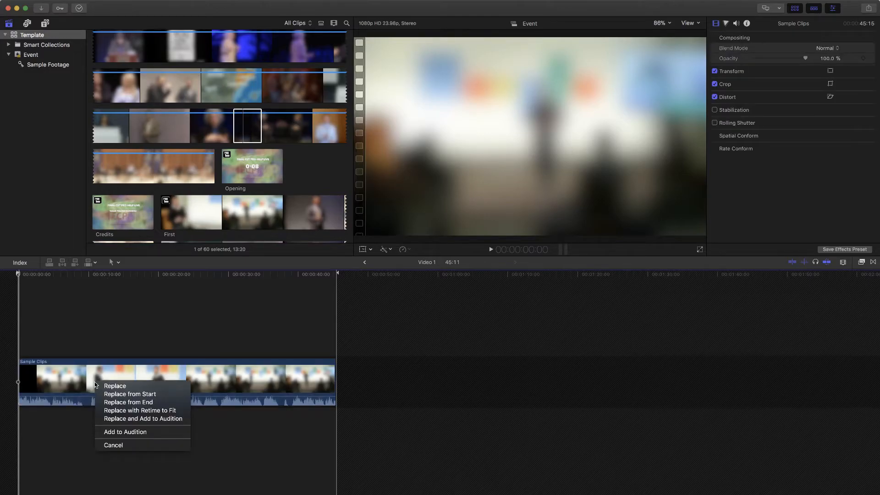
click(126, 403)
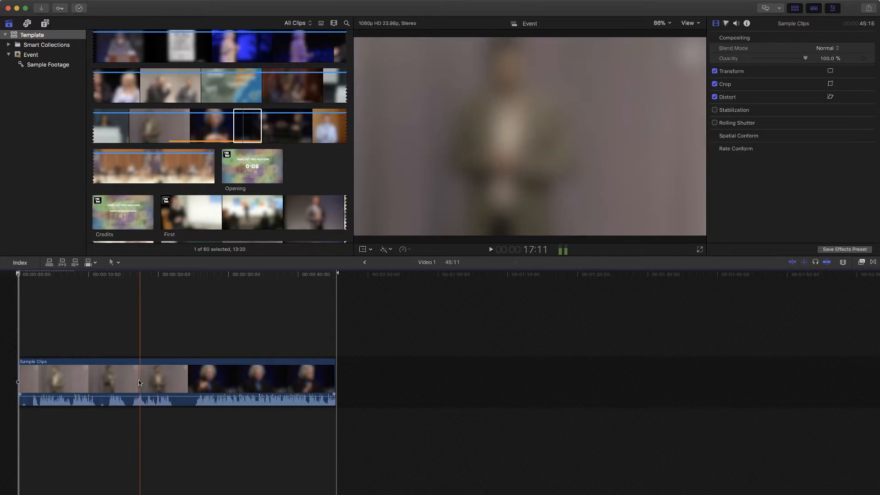
Slip the replaced clip in Video 1 to an earlier part of its footage and return to the First compound clip.
key(t)
drag(49, 380, 152, 382)
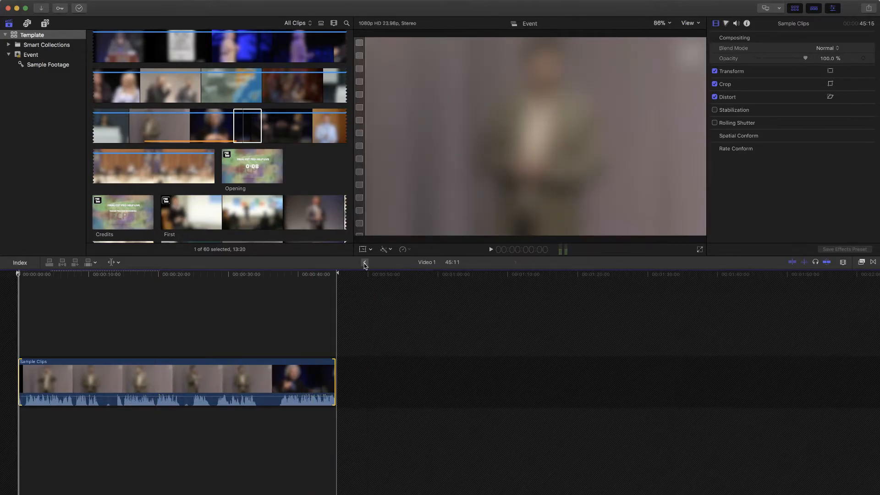
click(364, 263)
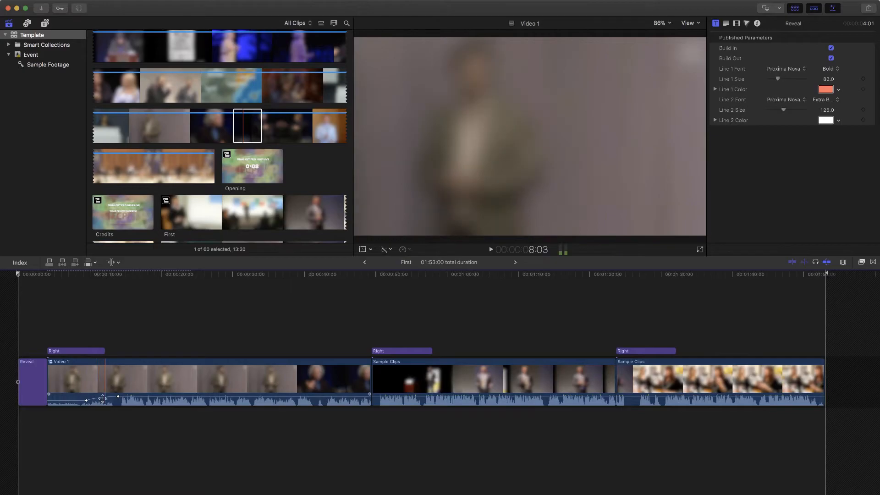
key(a)
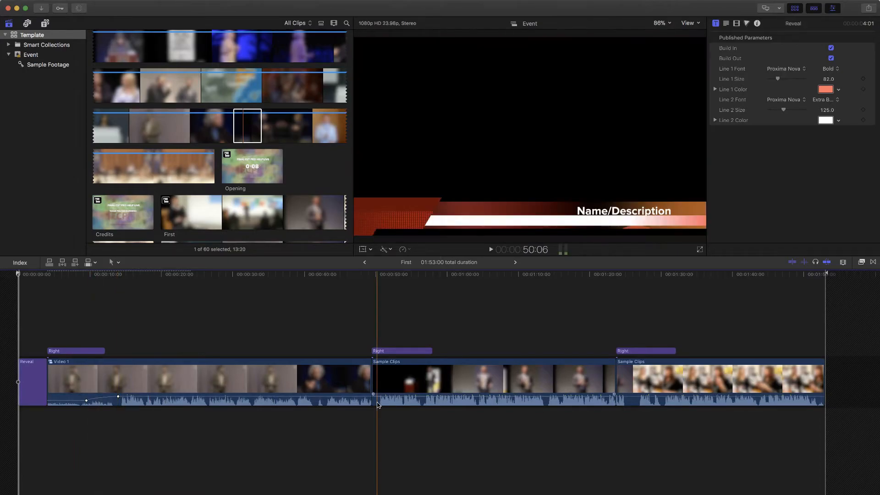
Turn the second and third sample clips in First into separate compound clips with the default names.
right_click(482, 381)
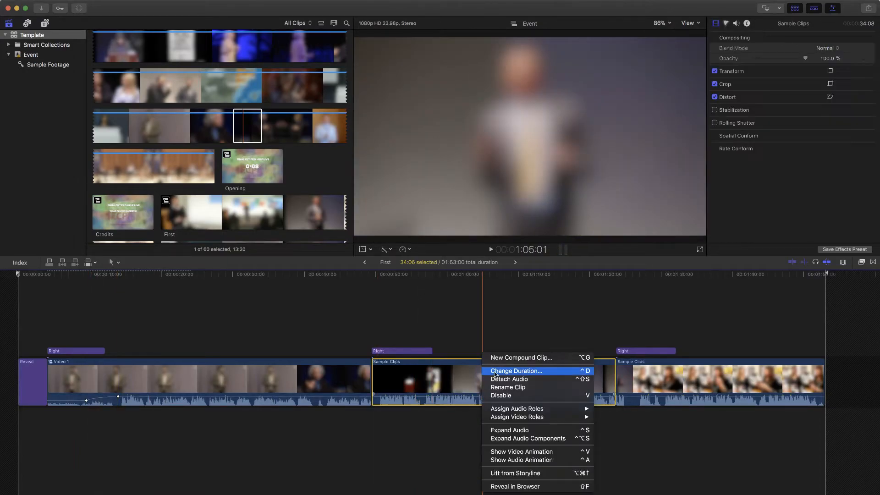
click(508, 358)
key(Return)
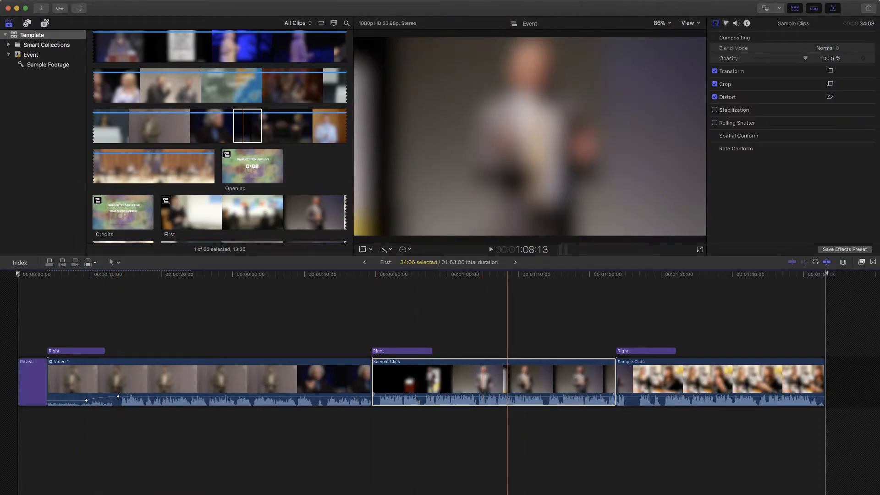
right_click(662, 358)
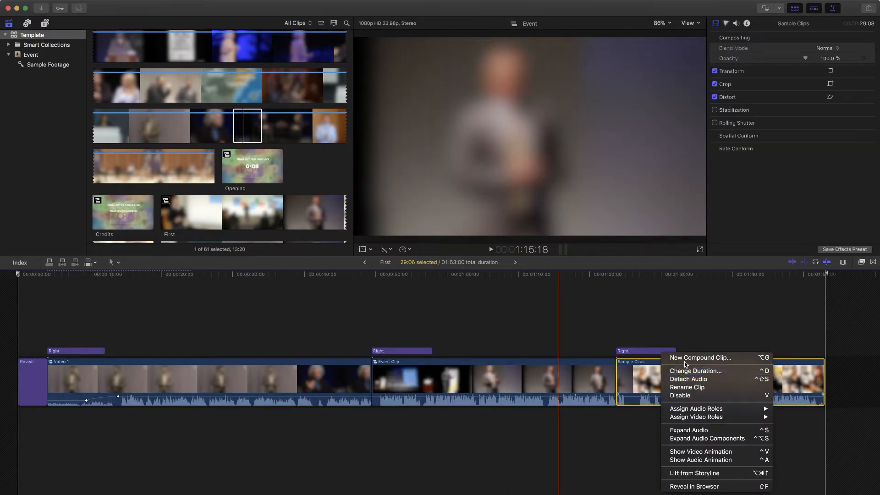
click(704, 357)
key(Return)
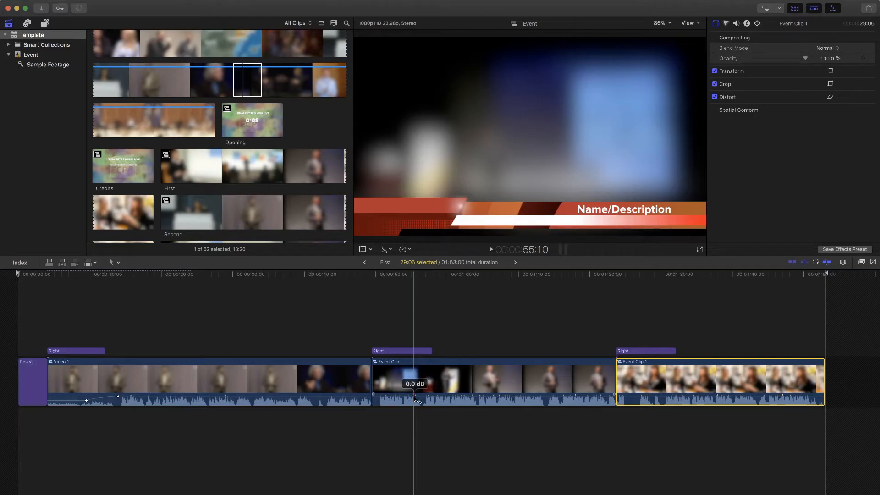
Add two volume keyframes near the title's end on both the second and third compound clips, lowering the earlier keyframe of each.
alt+click(439, 396)
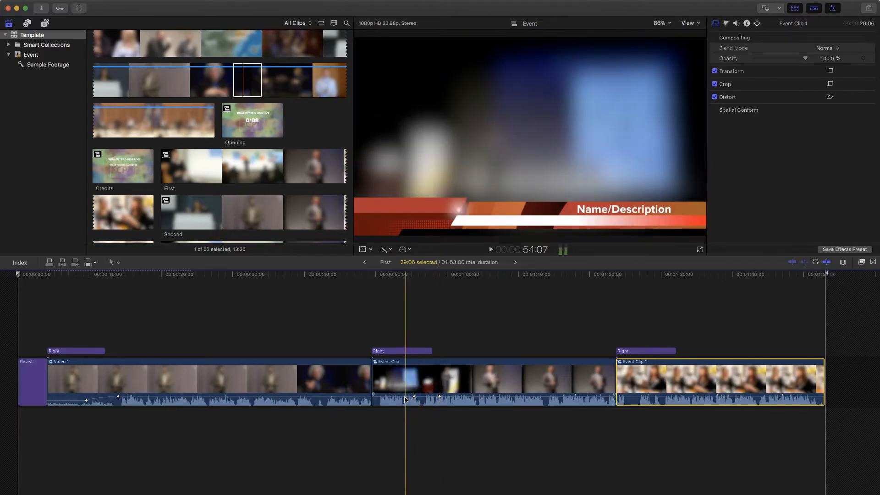
alt+click(415, 400)
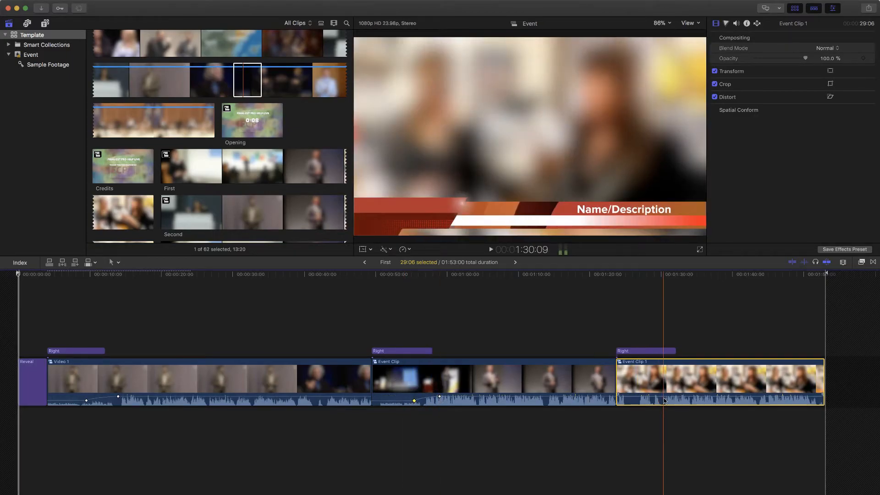
alt+click(688, 396)
alt+click(664, 396)
drag(664, 396, 663, 400)
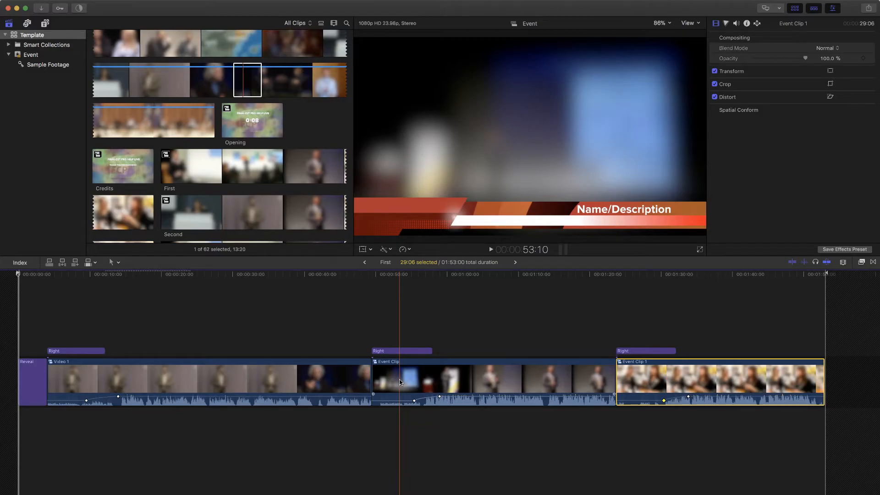
Open Finished Project and its master compound clip to examine the Logo Compound Clip placed above the segments.
click(365, 262)
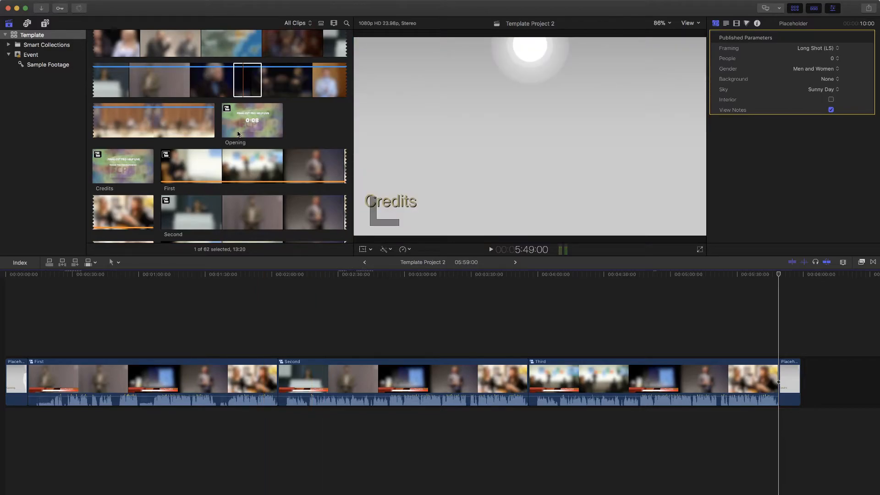
scroll(238, 133, up, 10)
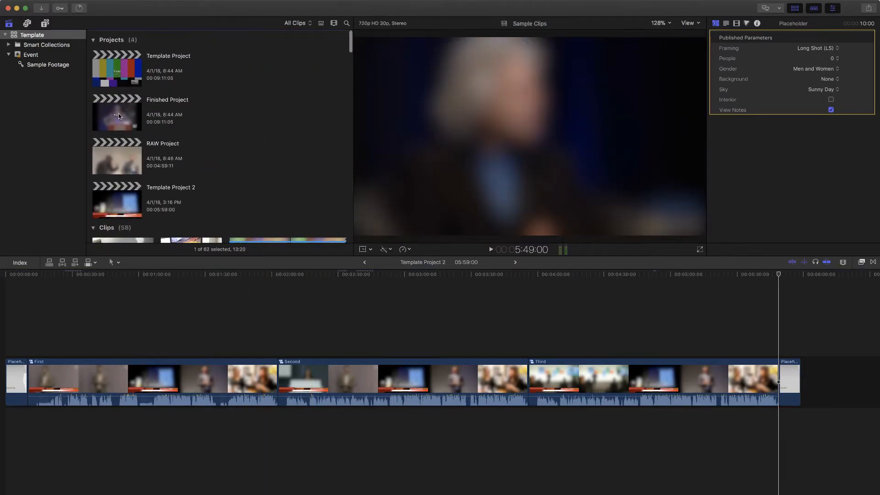
double_click(118, 114)
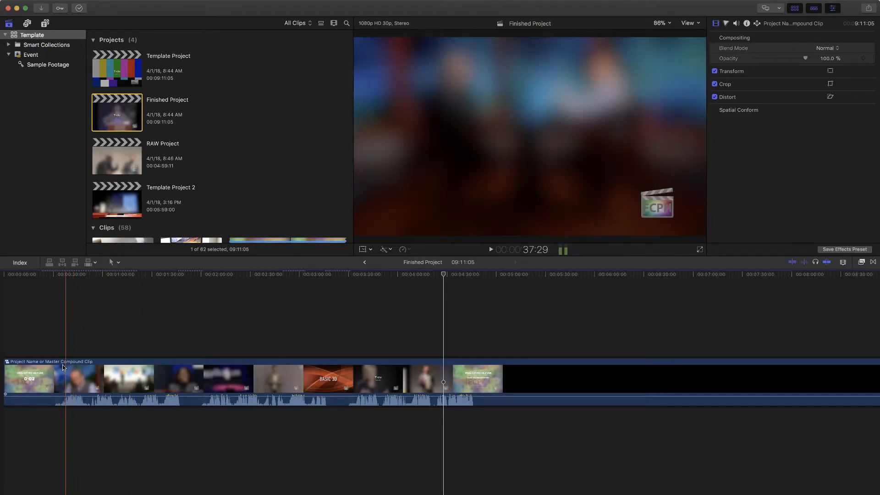
click(63, 378)
double_click(63, 379)
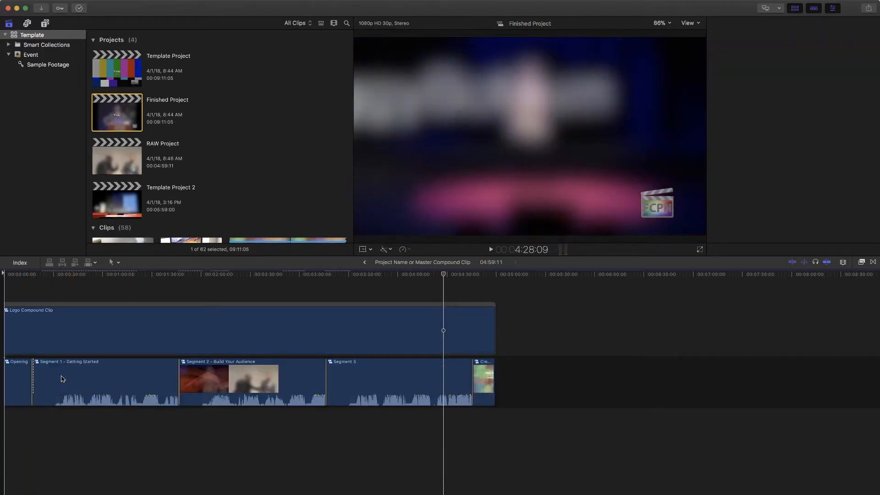
click(147, 334)
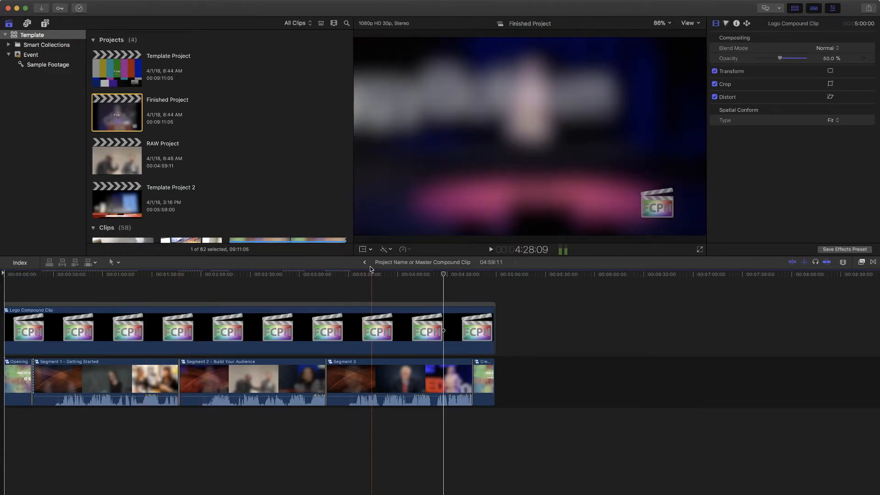
Return to Finished Project and enable Loudness in the audio enhancements of the master compound clip.
click(364, 262)
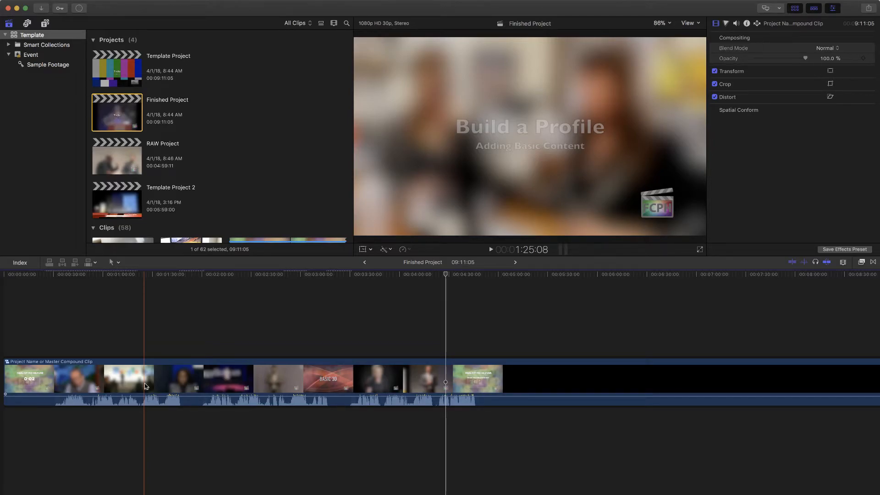
click(223, 375)
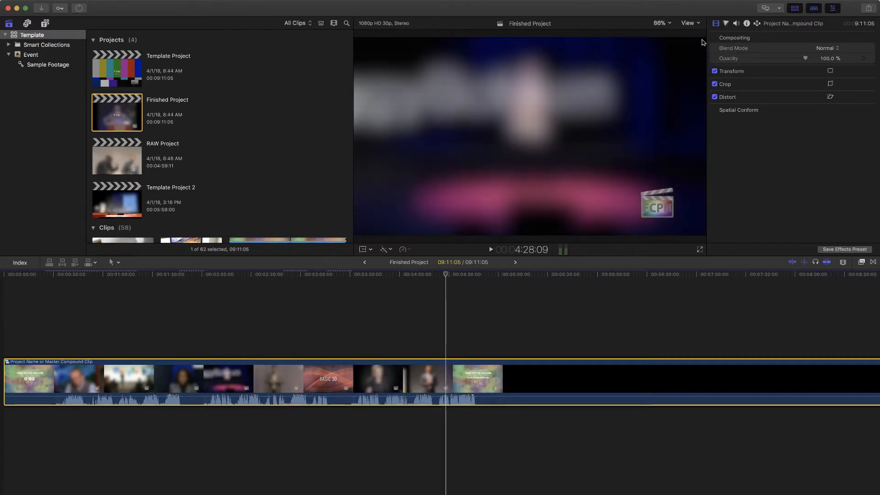
click(736, 23)
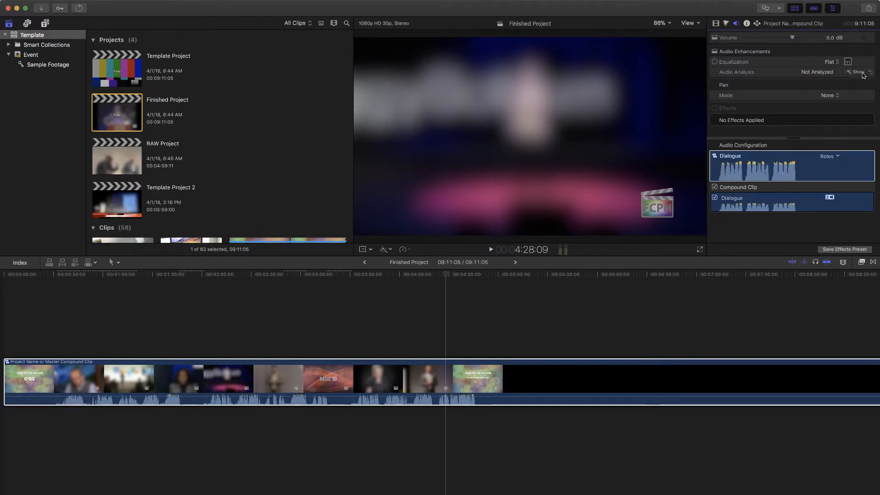
click(858, 72)
drag(791, 137, 790, 225)
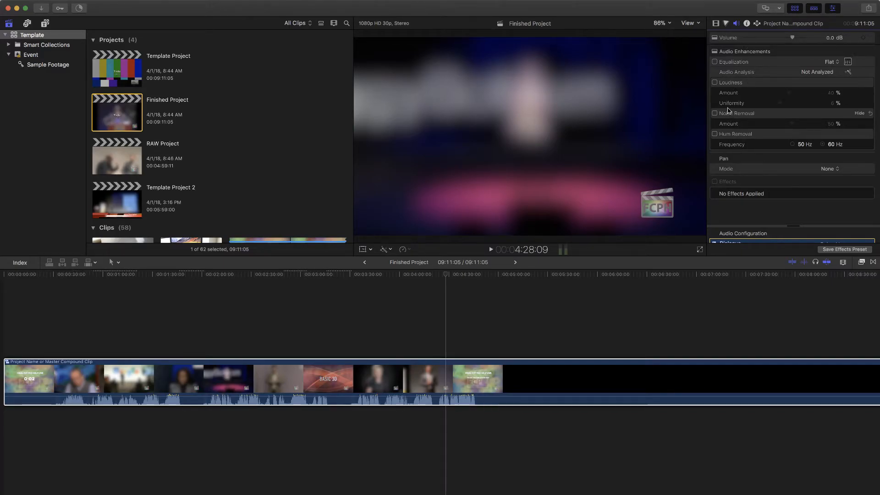
click(715, 83)
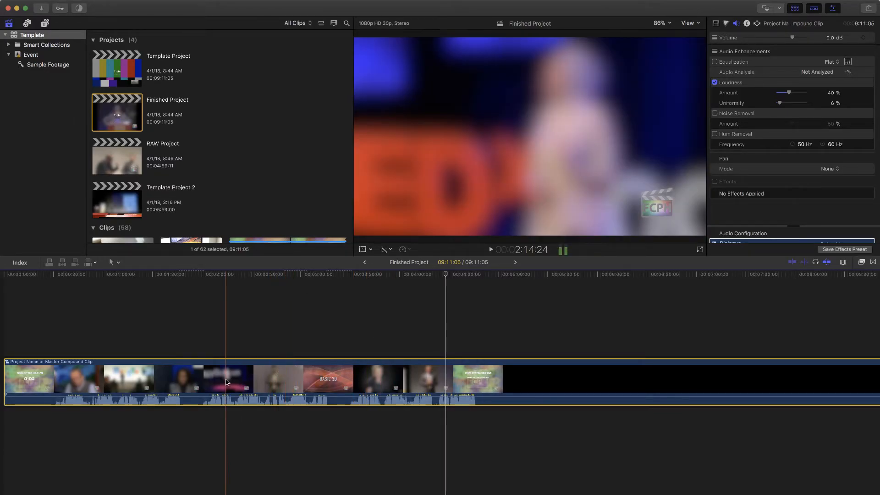
Examine the logo clip inside the master compound clips of Finished Project and Template Project, and open Template Project 2.
double_click(287, 374)
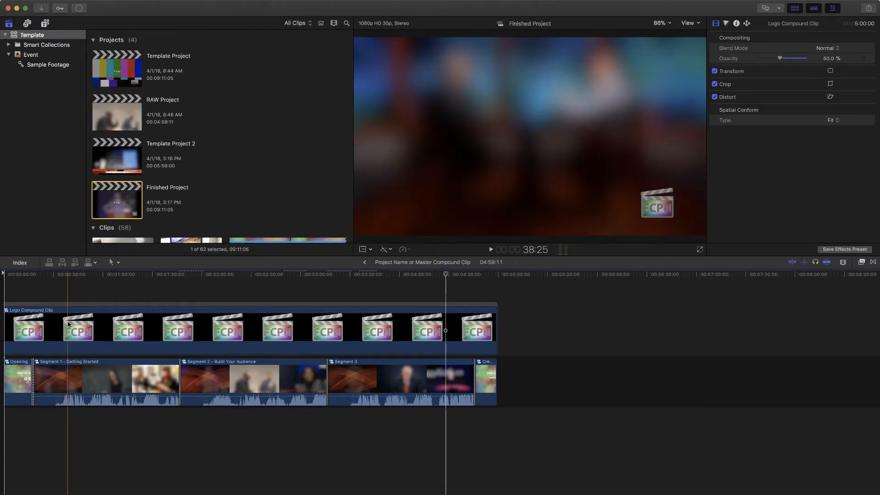
double_click(110, 69)
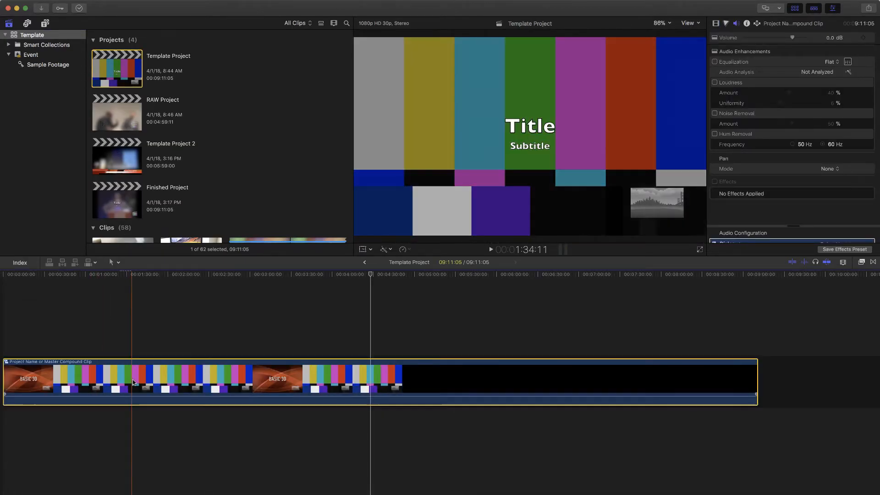
double_click(132, 378)
click(172, 328)
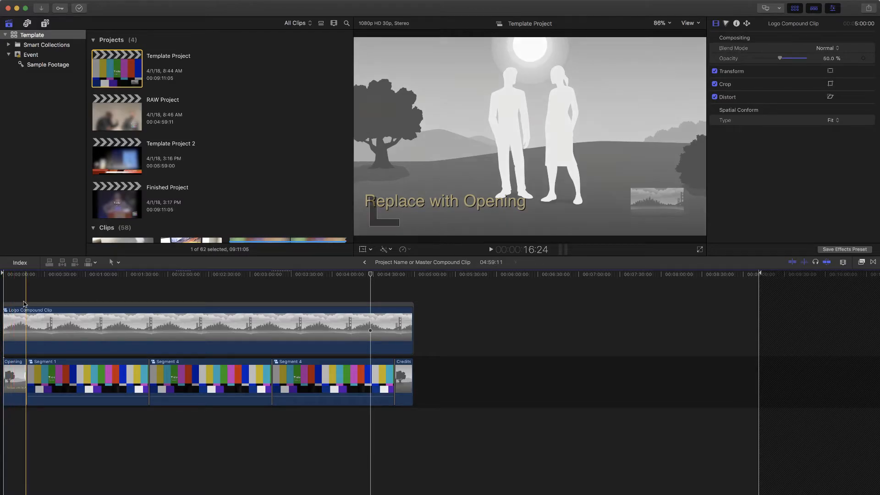
double_click(118, 159)
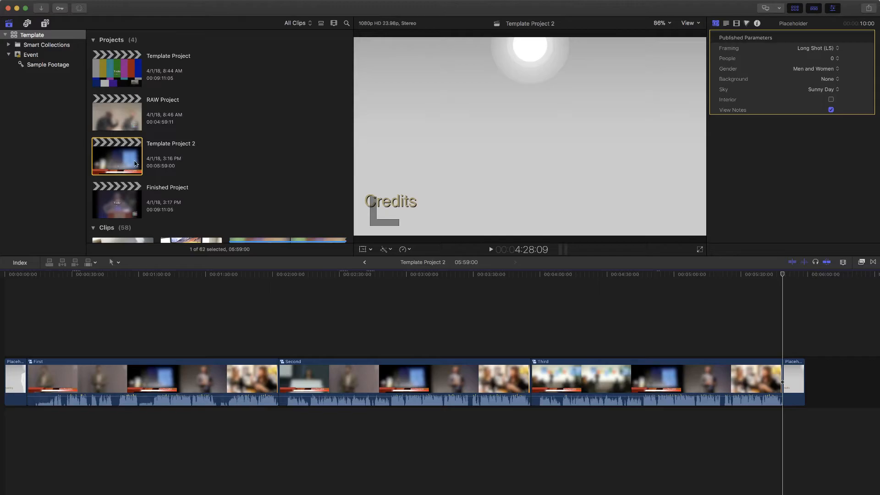
Try to connect the existing Logo Compound Clip above the storyline and extend it to the project's end, and delete it.
scroll(191, 161, down, 15)
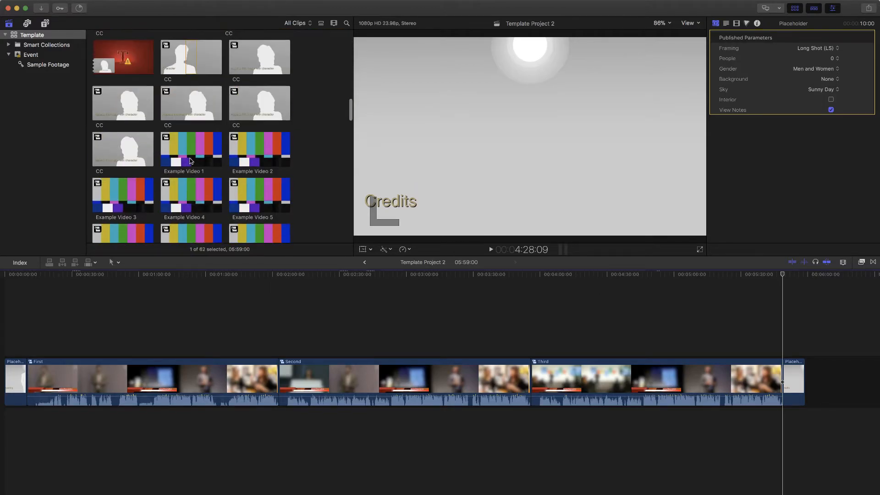
scroll(191, 161, down, 10)
click(212, 83)
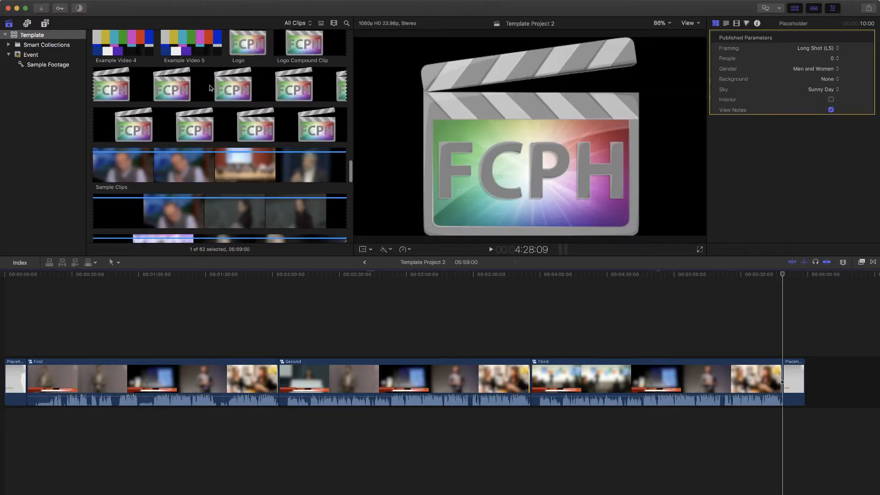
drag(212, 83, 55, 333)
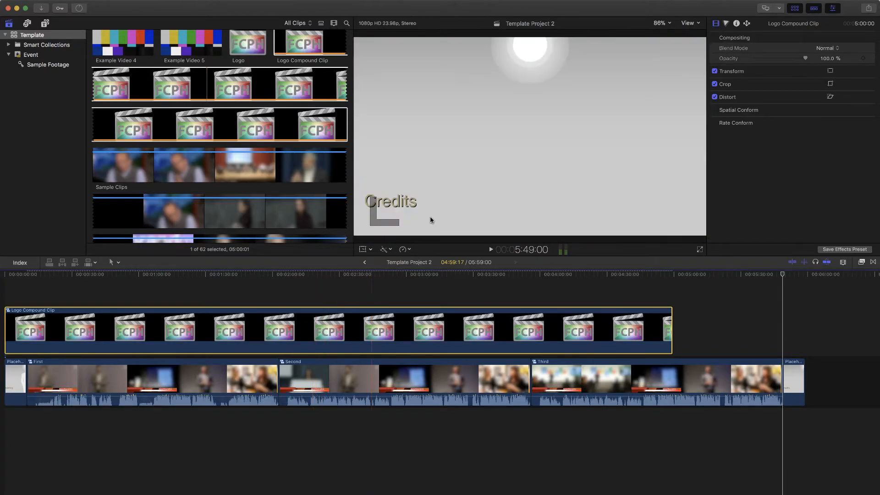
click(305, 274)
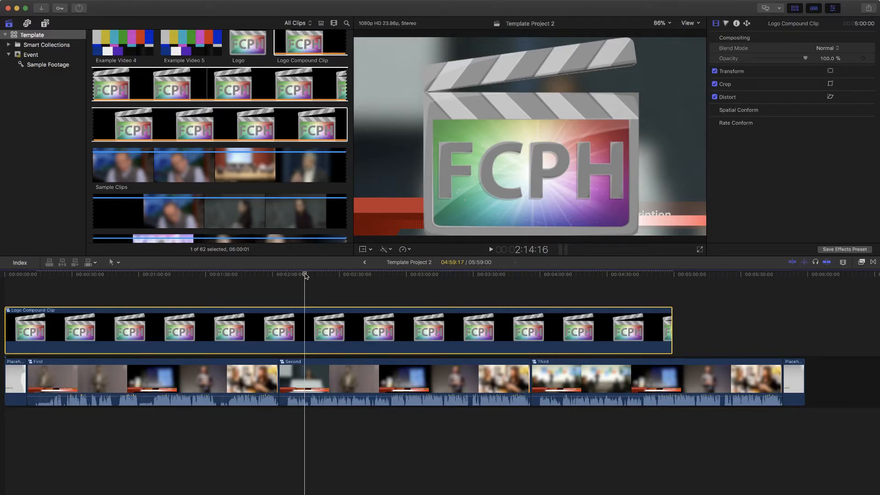
drag(671, 331, 787, 334)
click(104, 320)
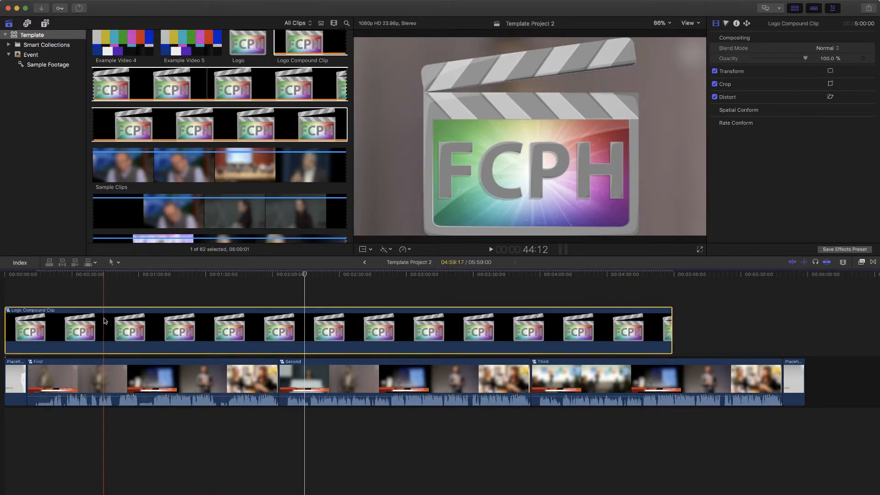
key(Delete)
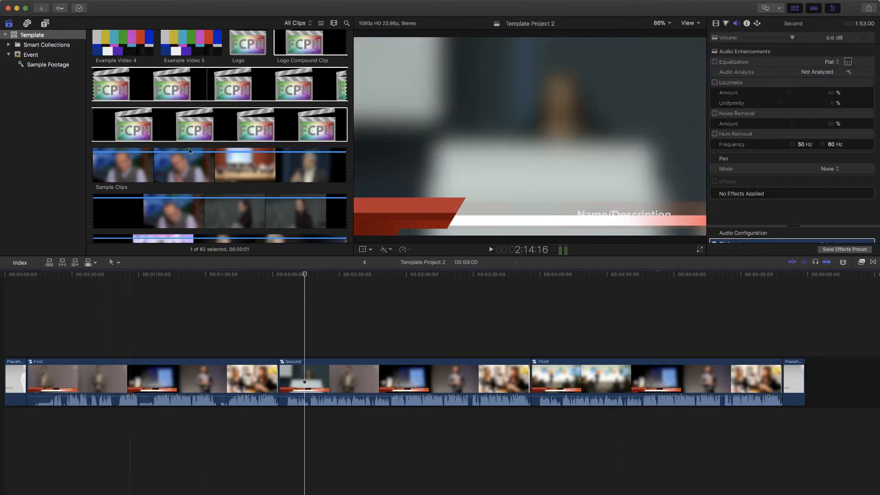
Connect the Logo image above the full length of the storyline and turn it into a compound clip named Logo.
scroll(214, 130, up, 4)
drag(247, 122, 807, 355)
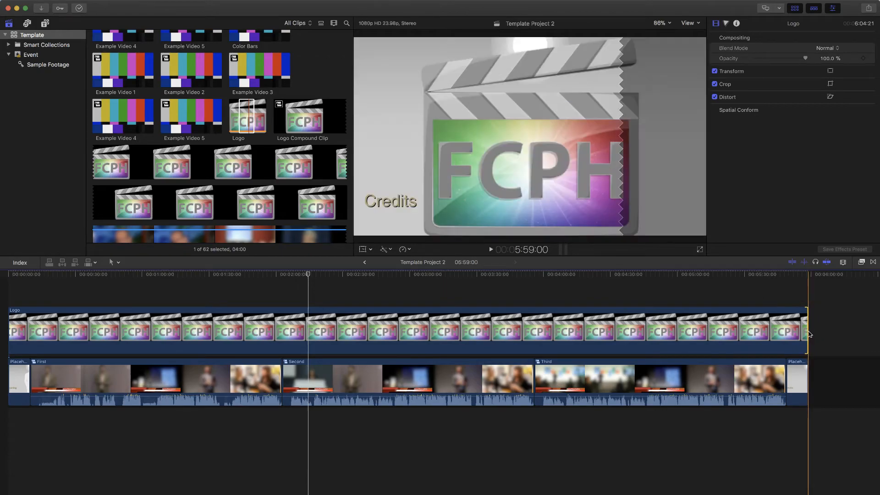
click(314, 327)
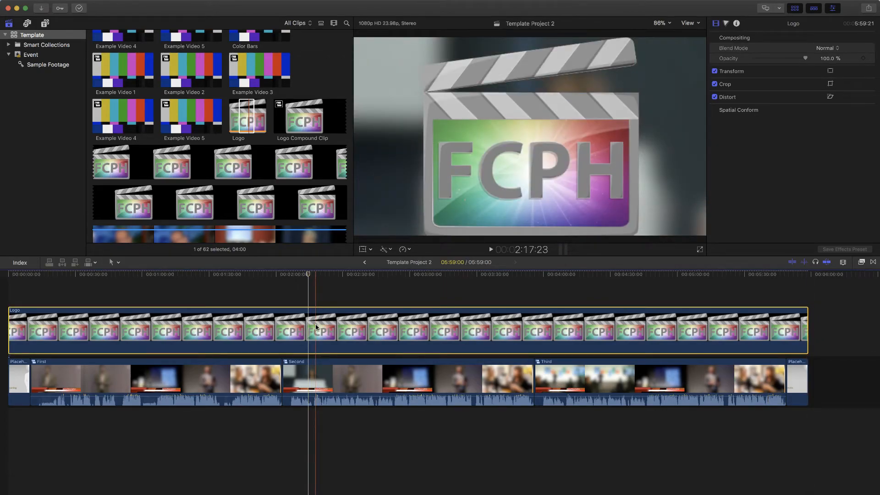
right_click(317, 327)
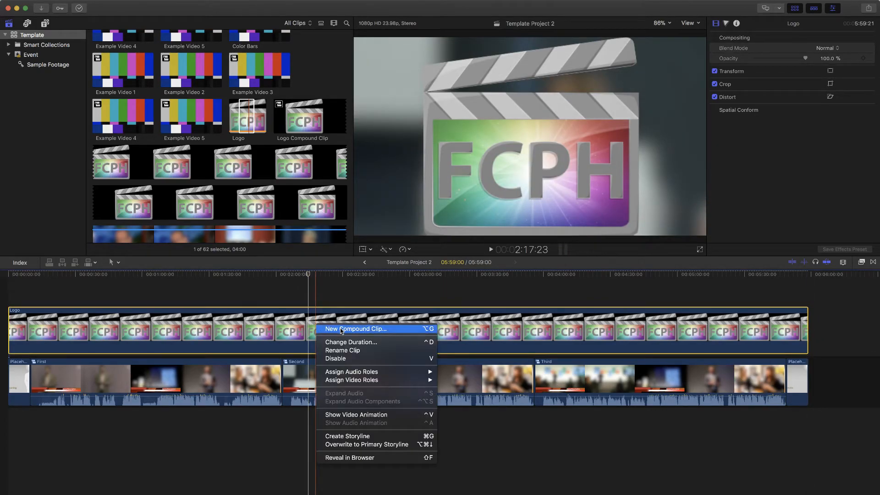
click(363, 329)
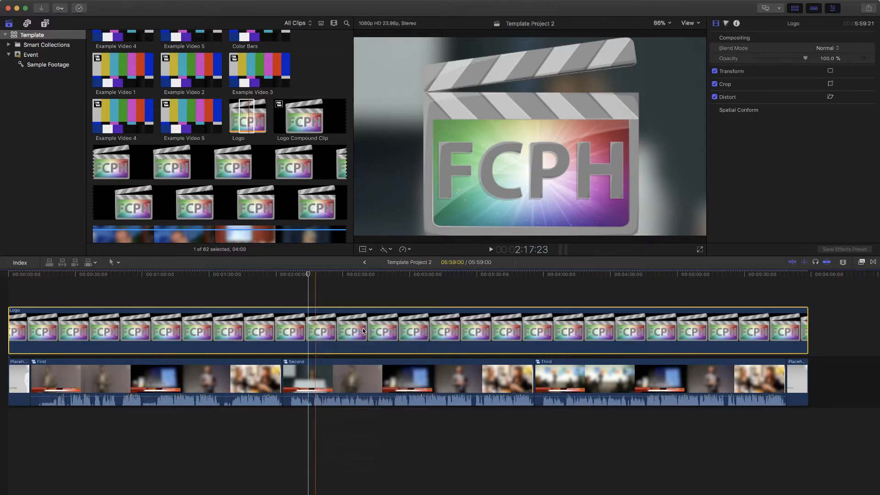
text(Lo)
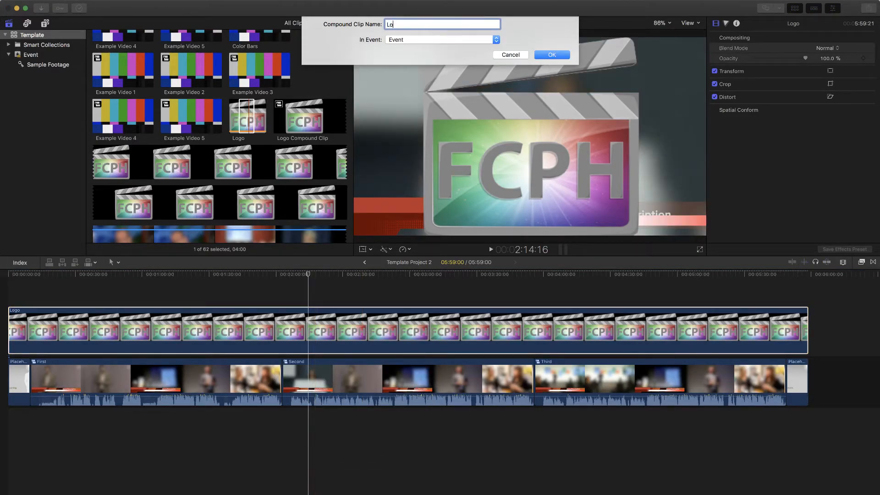
key(Return)
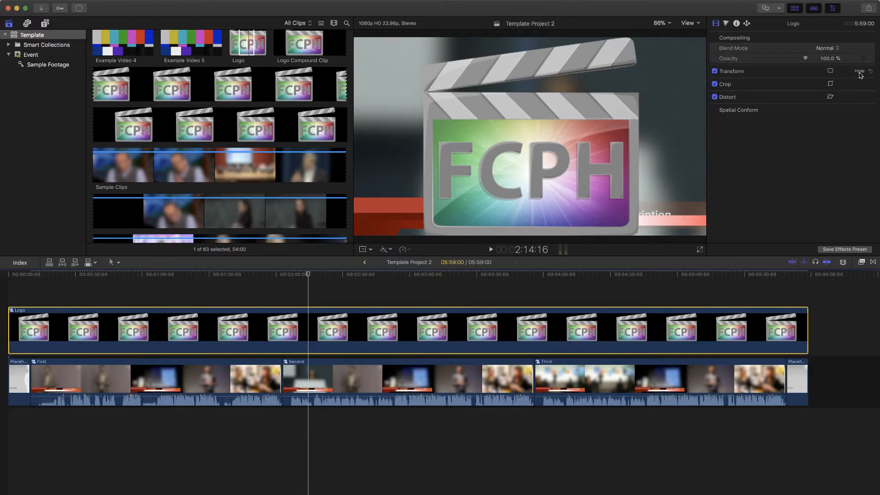
Scale the Logo compound clip to 28% and show the title/action safe zones in the viewer.
click(858, 72)
drag(771, 104, 758, 104)
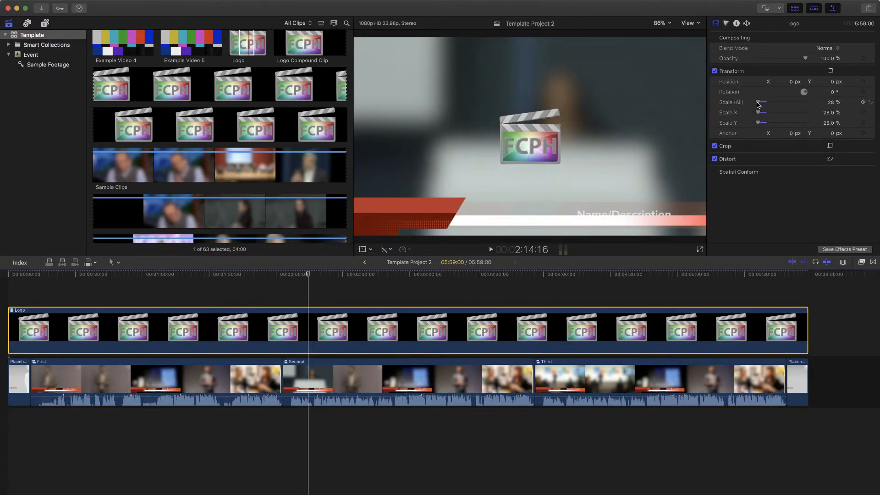
click(687, 23)
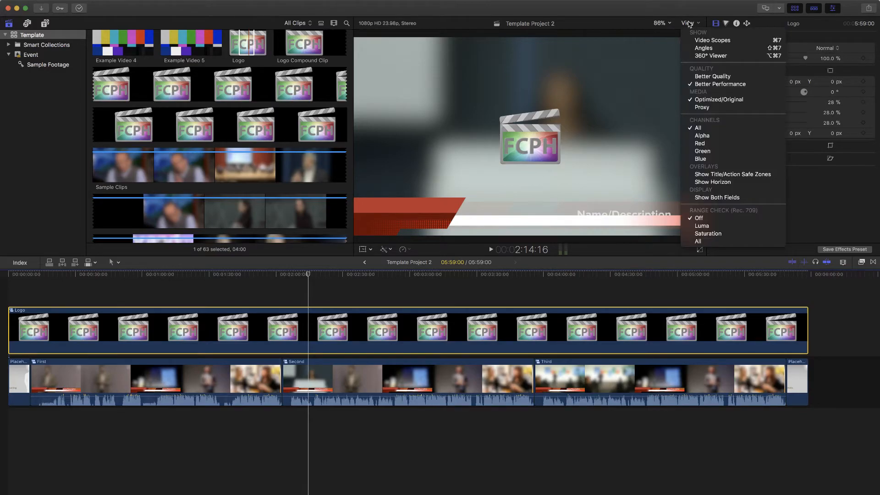
click(731, 176)
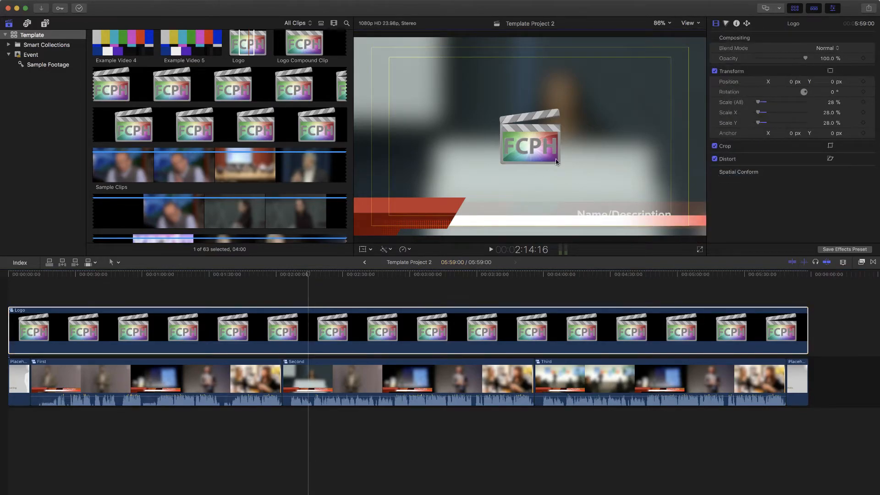
Transform the logo to 20% scale and place it in the frame's lower-right safe-zone corner, about X 654.5 and Y -329.7 px.
click(366, 250)
drag(530, 136, 642, 188)
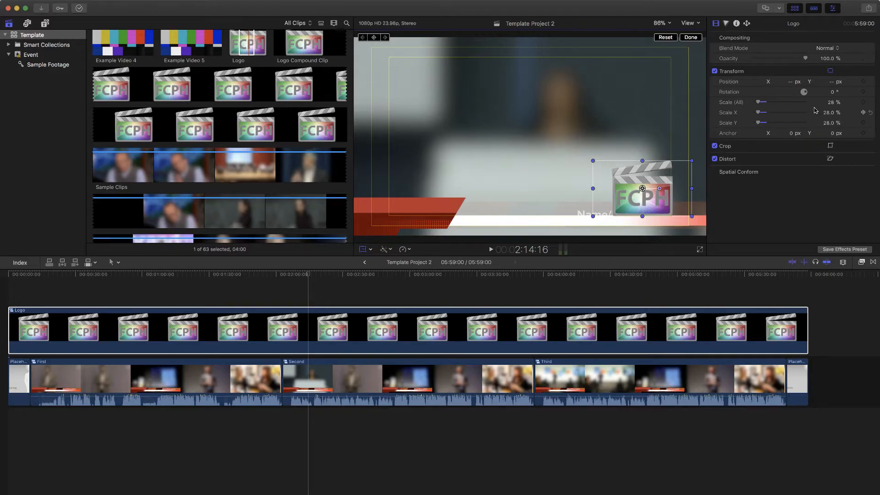
drag(830, 105, 830, 123)
drag(642, 196, 650, 205)
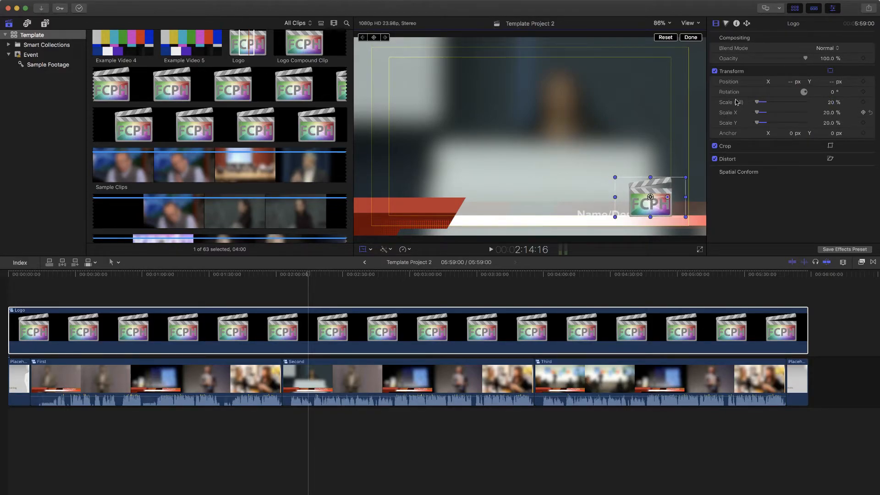
Set the Logo compound clip's opacity to 50% and check the logo at several points along the timeline.
drag(805, 60, 781, 61)
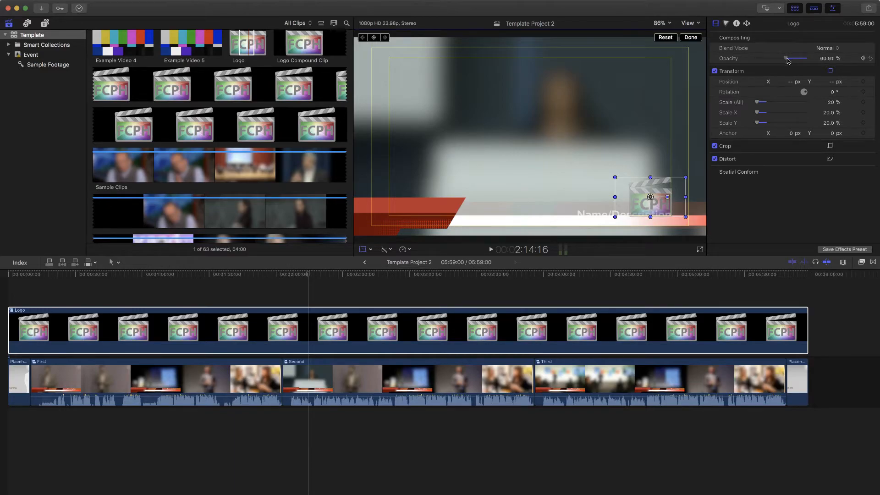
click(825, 59)
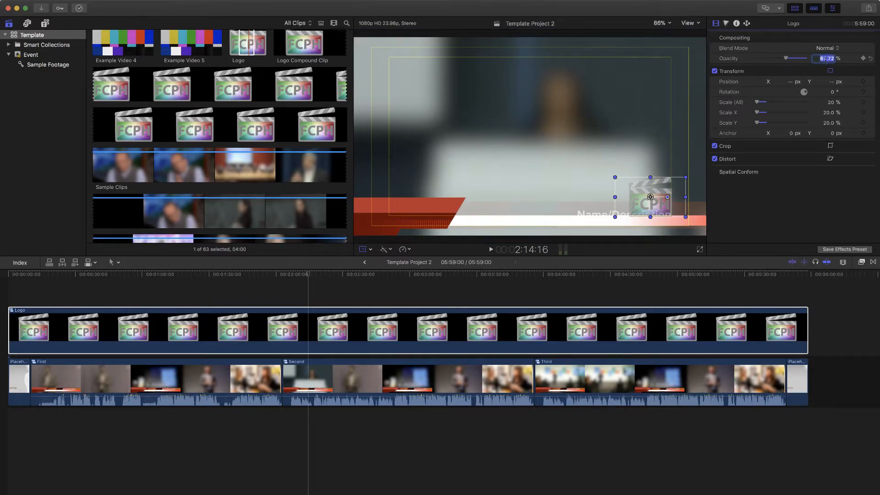
click(241, 296)
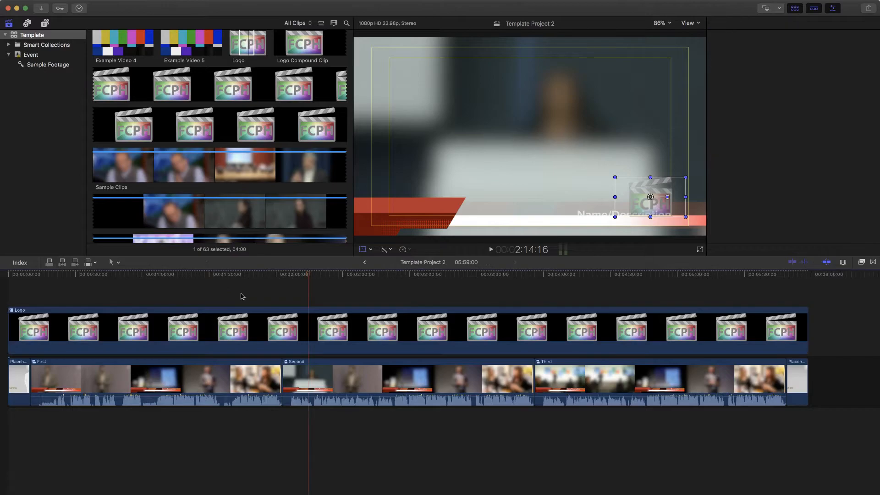
mouse_move(308, 273)
mouse_down()
mouse_move(234, 275)
mouse_move(317, 283)
mouse_up()
click(379, 290)
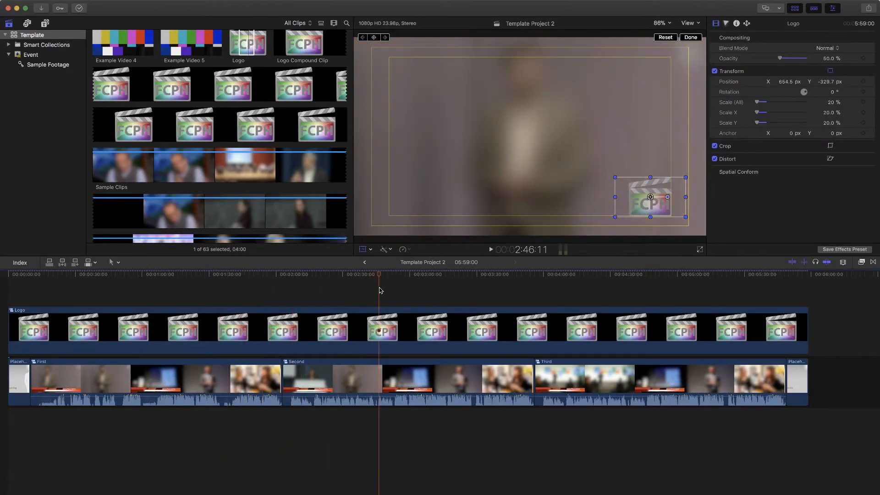
drag(379, 287, 230, 290)
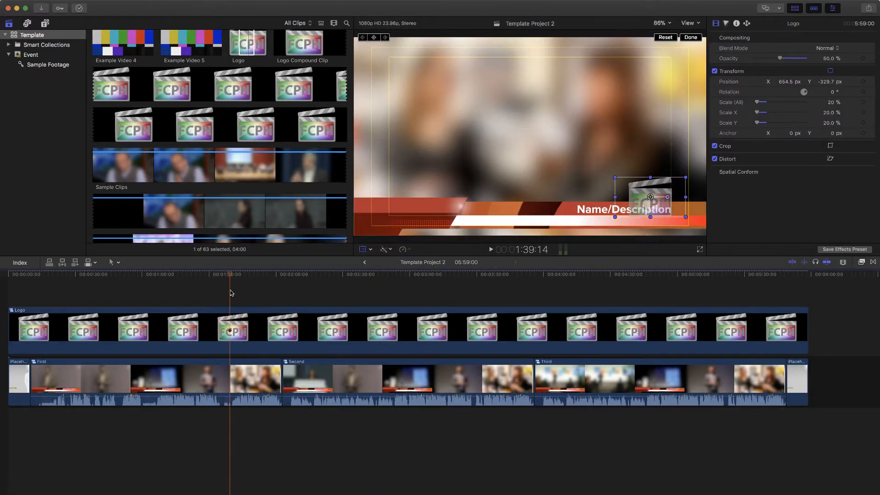
Open the Logo compound clip and replace its image with the MS Desk clip, using Replace with Retime to Fit.
double_click(165, 336)
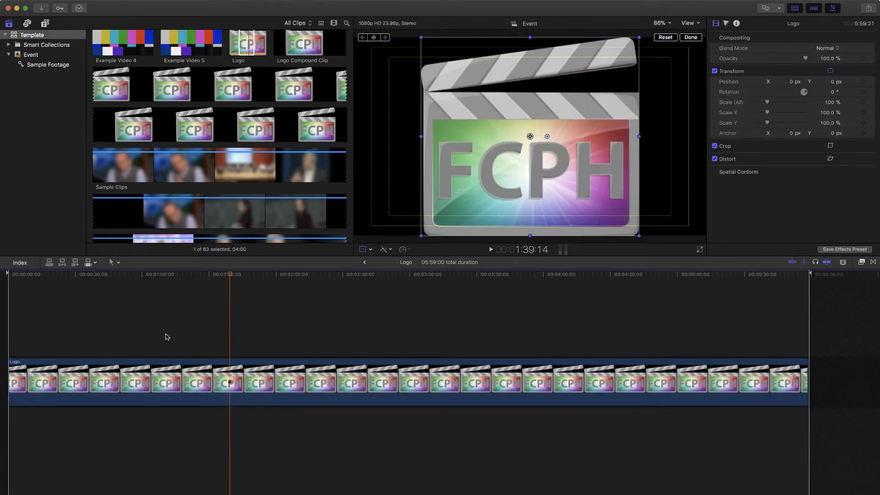
scroll(221, 155, up, 15)
scroll(221, 156, down, 5)
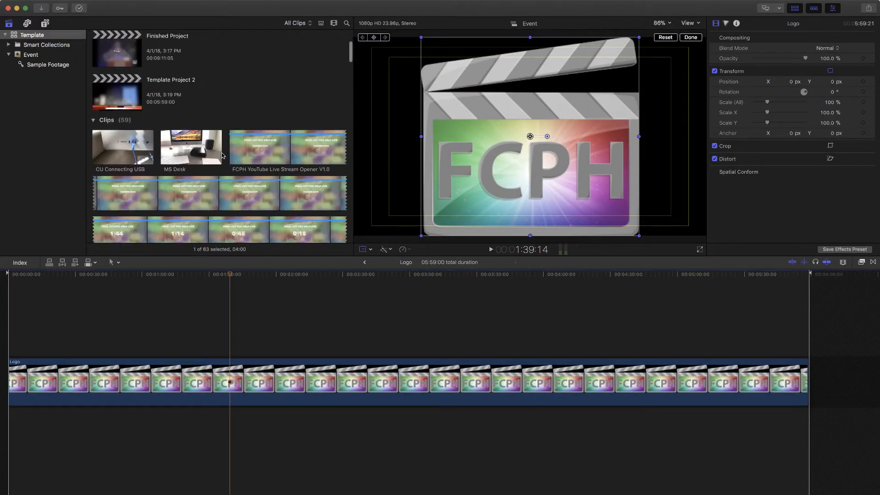
drag(203, 90, 168, 379)
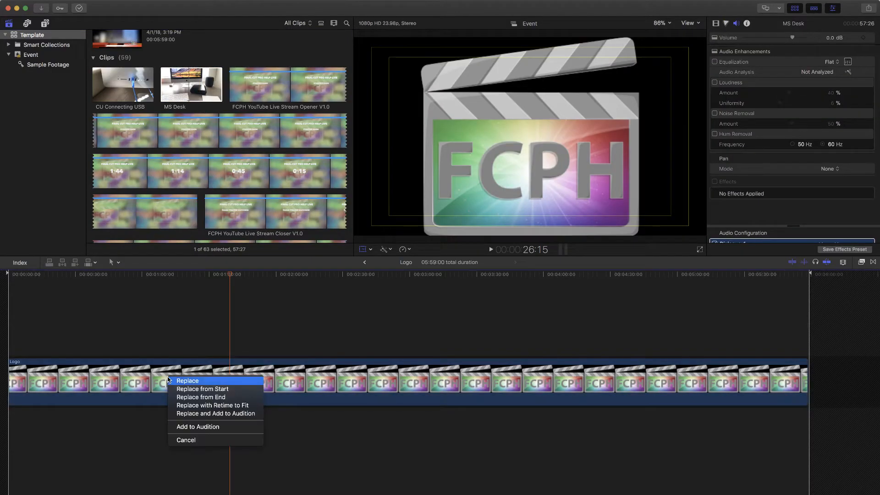
click(212, 405)
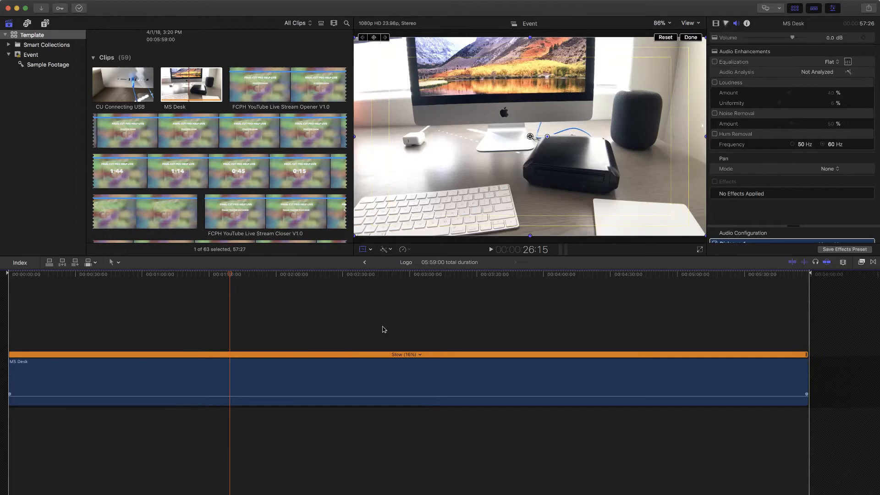
Return from the Logo compound clip to Template Project 2, check the overlay at about 1:42, and select the Logo clip.
click(364, 262)
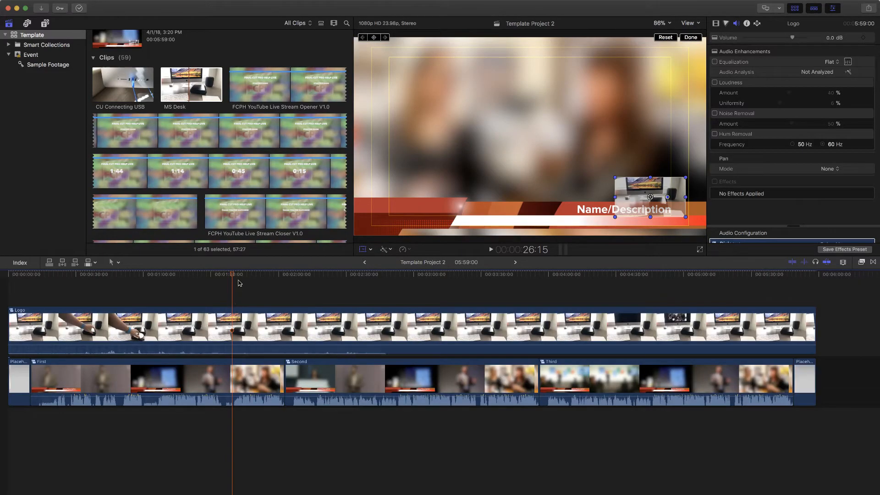
mouse_move(232, 275)
mouse_down()
mouse_move(185, 278)
mouse_move(247, 282)
mouse_move(232, 284)
mouse_move(239, 285)
mouse_up()
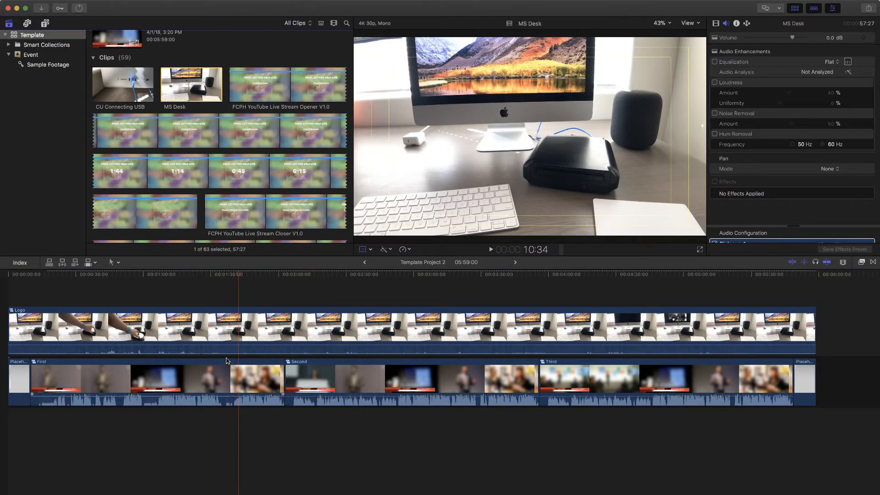
click(229, 333)
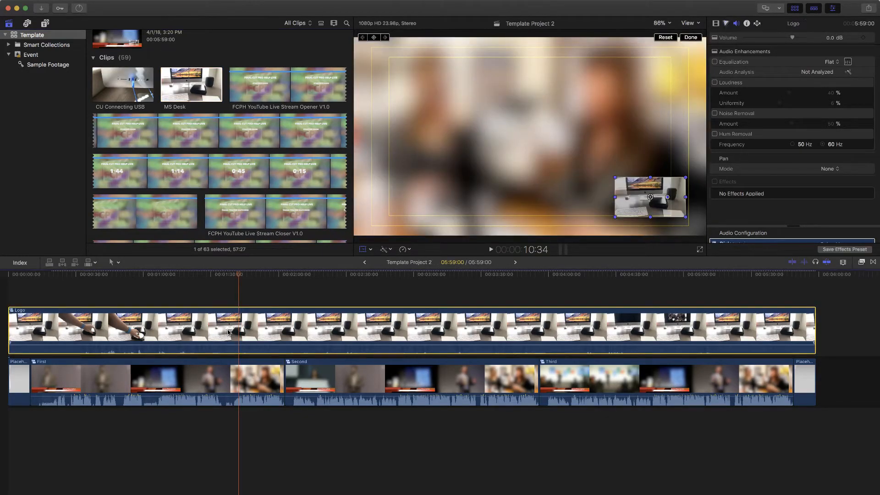
Minimize the Final Cut Pro window and preview the FCPH Logo image file on the desktop.
click(16, 9)
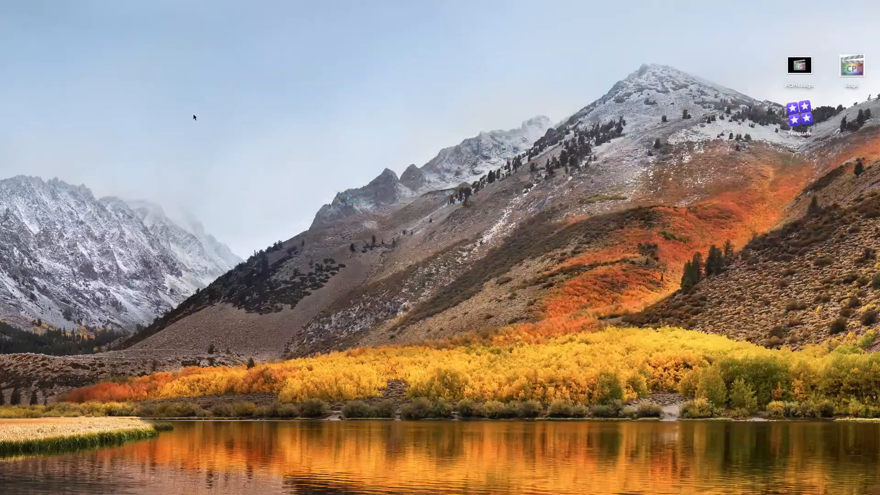
click(796, 69)
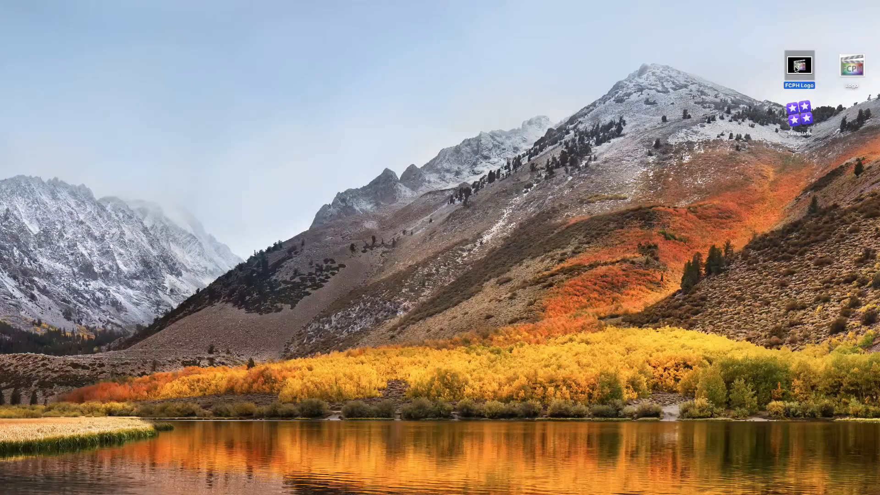
key(space)
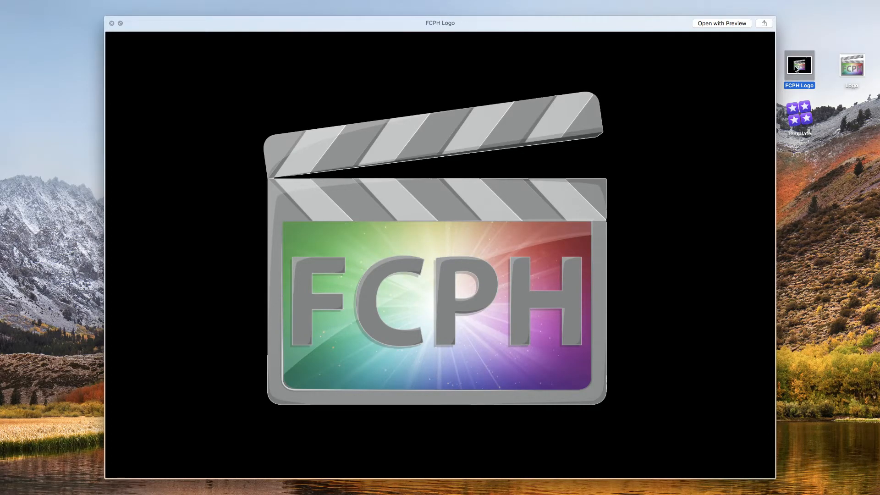
key(space)
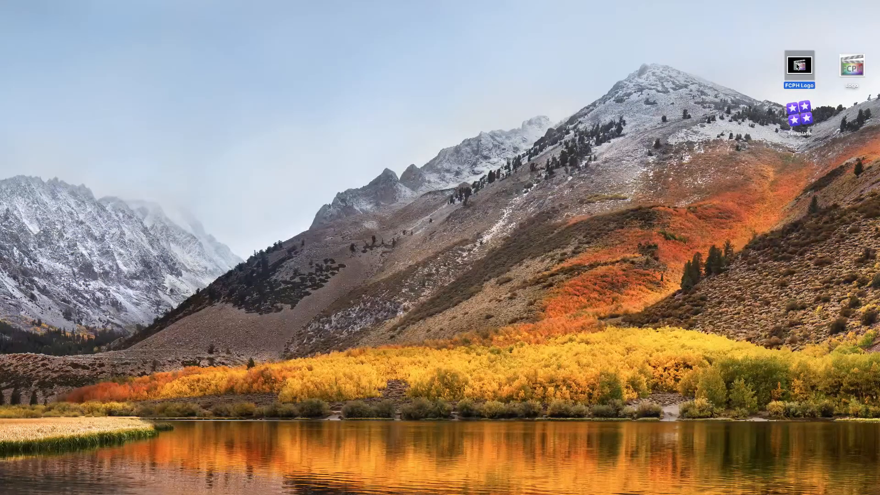
Create a blank document in Pages and insert the FCPH Logo image from the desktop.
mouse_move(523, 494)
click(488, 479)
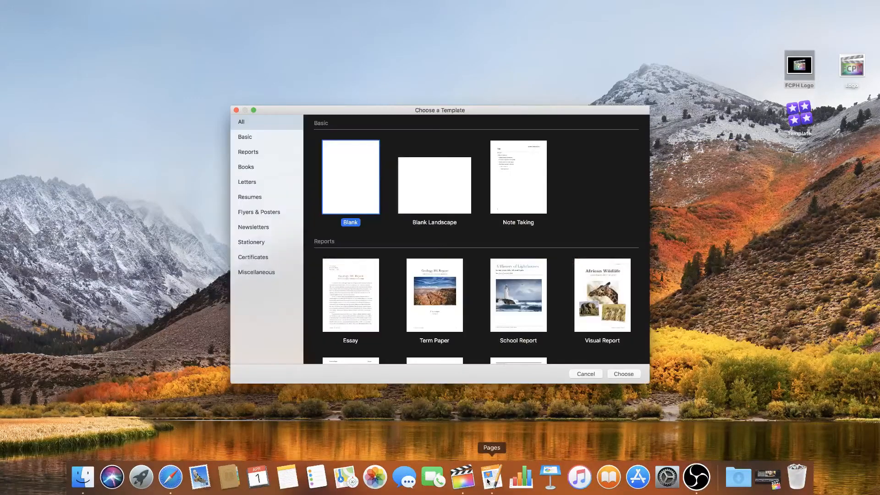
double_click(340, 180)
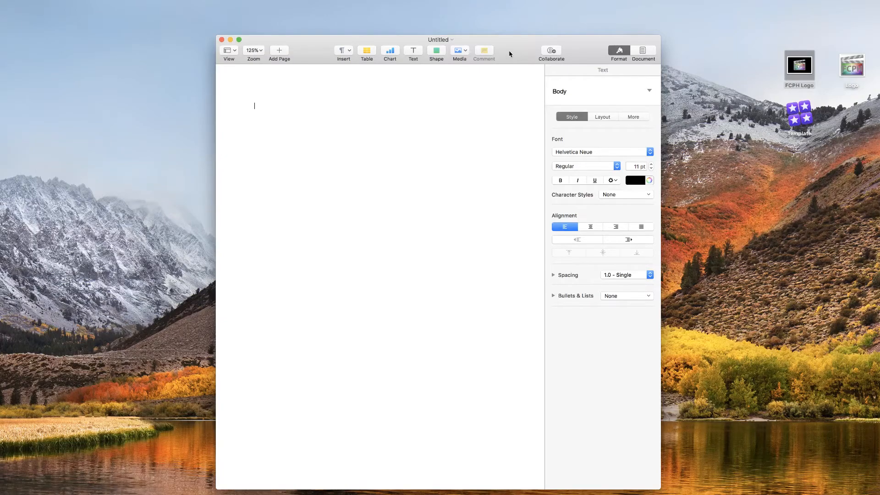
drag(509, 54, 565, 28)
drag(792, 58, 440, 166)
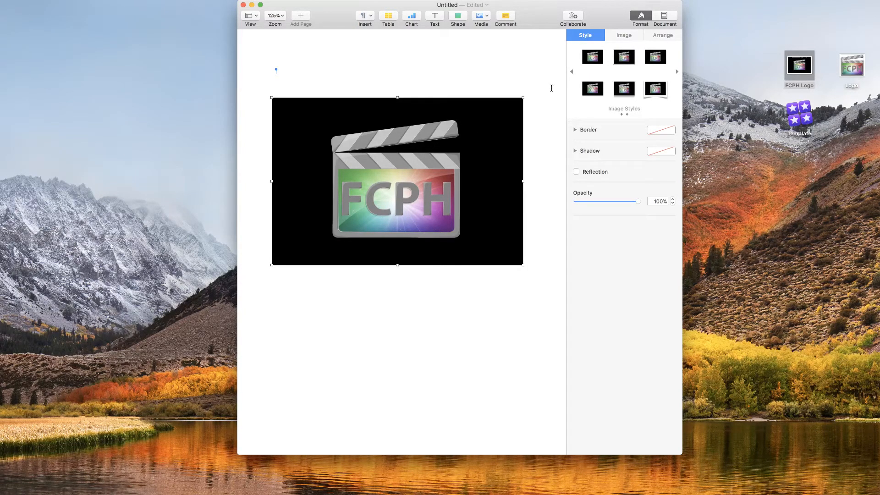
Make the logo image's black background transparent with Instant Alpha and move the cut-out logo toward the page's centre.
click(643, 16)
click(643, 16)
click(628, 37)
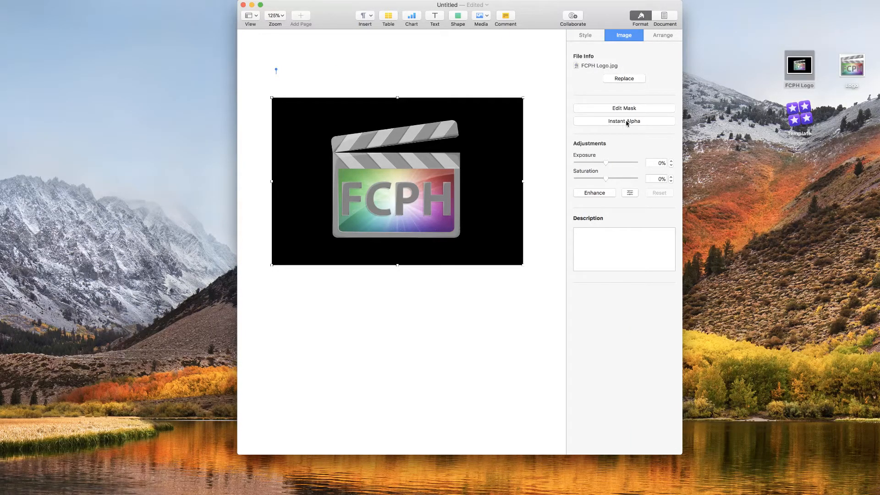
click(596, 122)
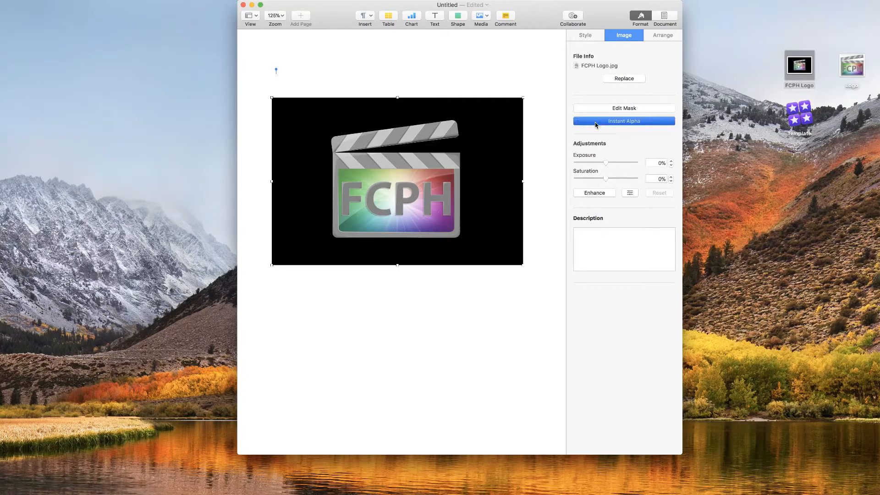
click(495, 138)
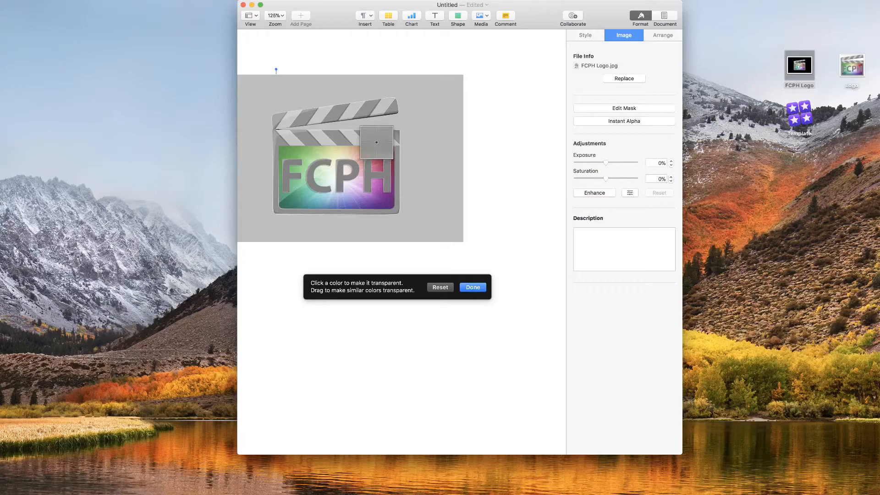
click(472, 287)
drag(344, 173, 414, 190)
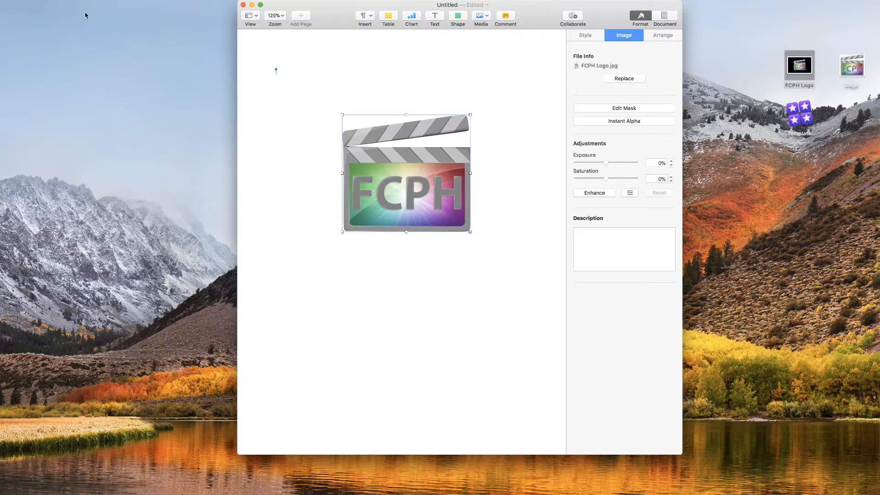
Copy the transparent logo, switch to Preview, and create a new image from the clipboard.
click(72, 5)
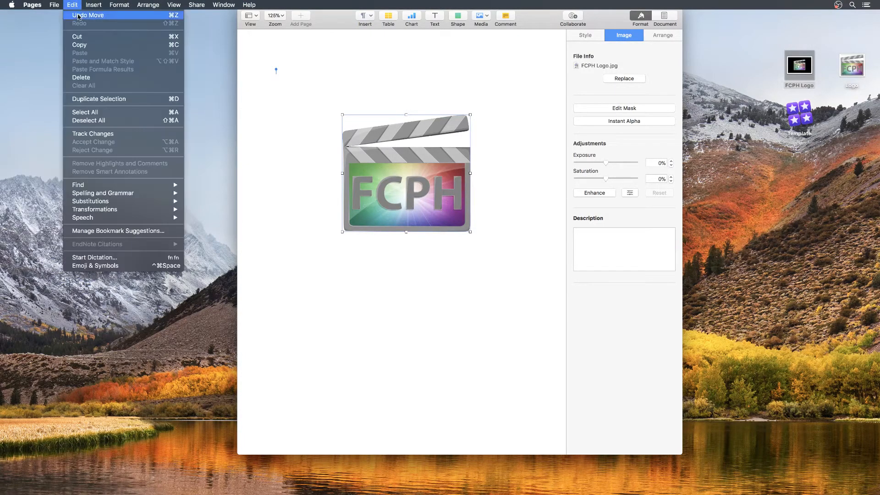
click(80, 47)
mouse_move(374, 493)
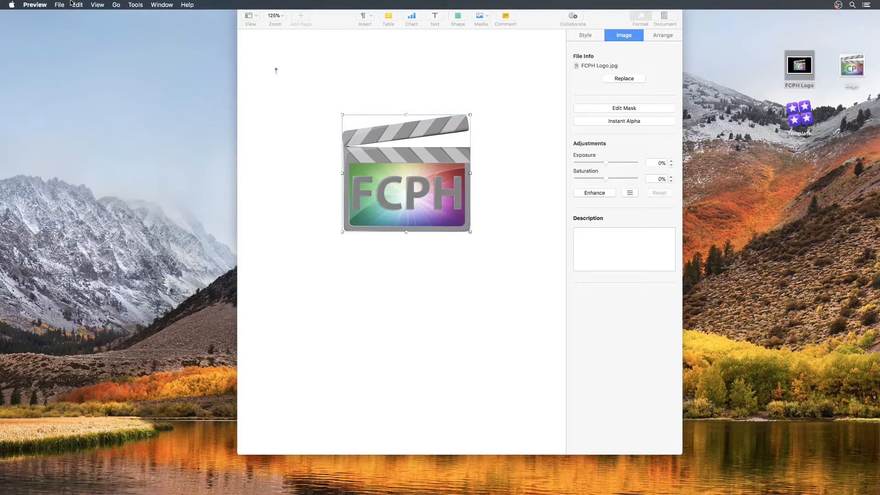
click(60, 5)
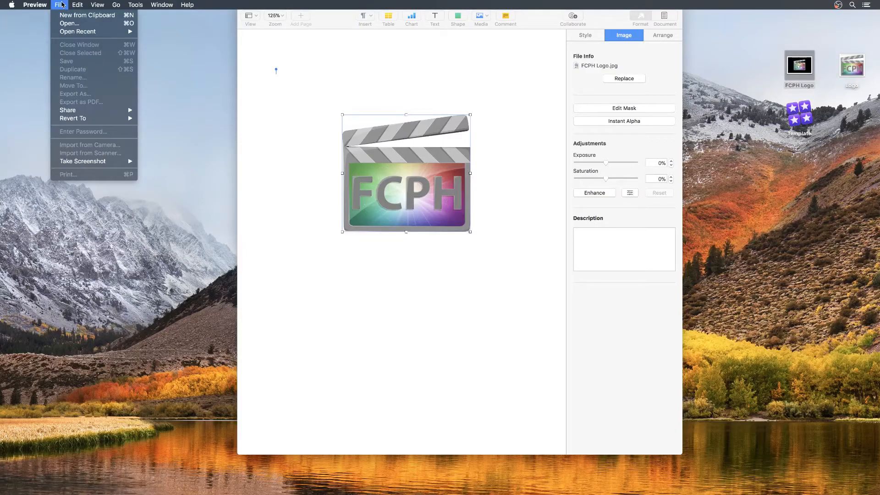
click(92, 16)
drag(87, 11, 207, 131)
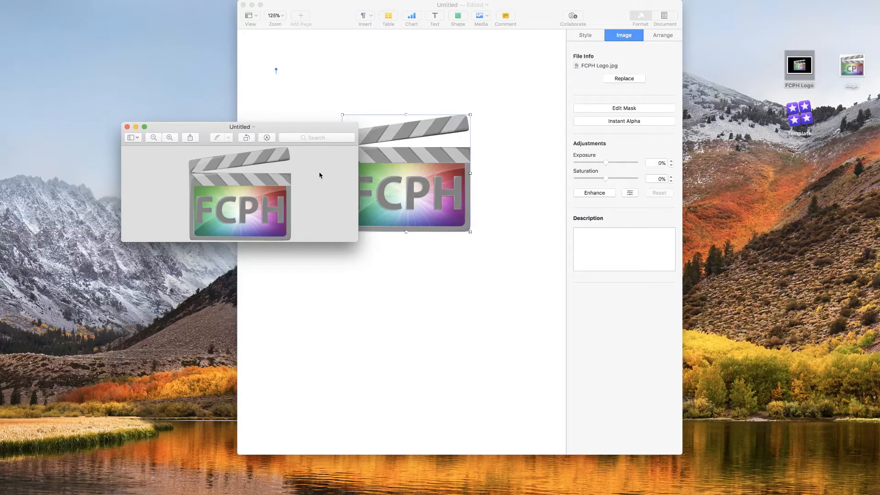
Save the new image to the Desktop as Logo 2 in PNG format with Alpha enabled, keeping the existing Logo file.
key(super+s)
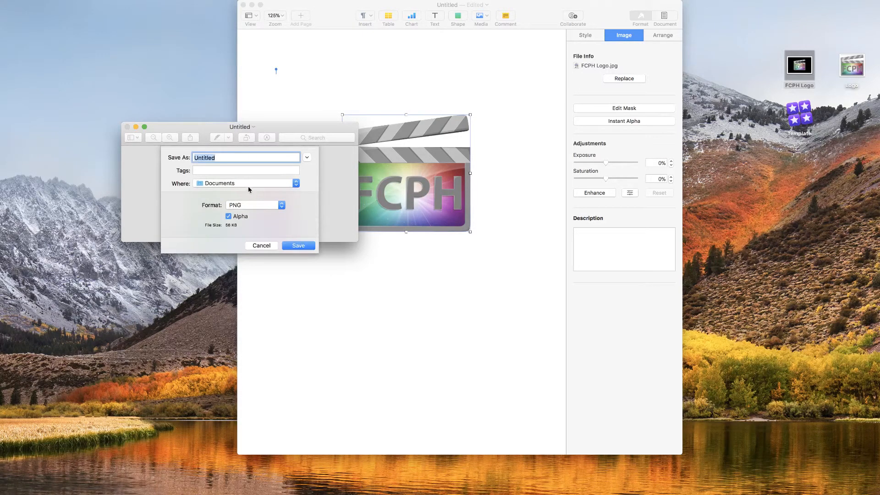
click(247, 184)
click(215, 235)
text(L)
key(Return)
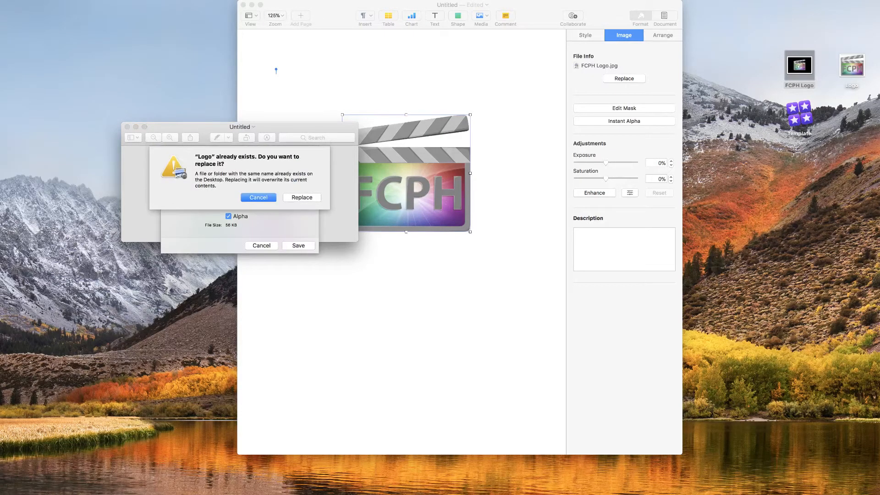
click(257, 195)
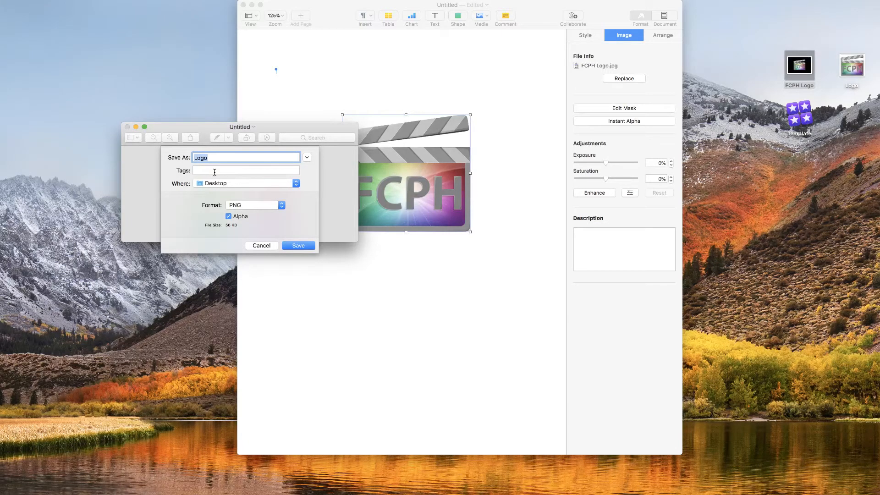
click(219, 156)
key(Return)
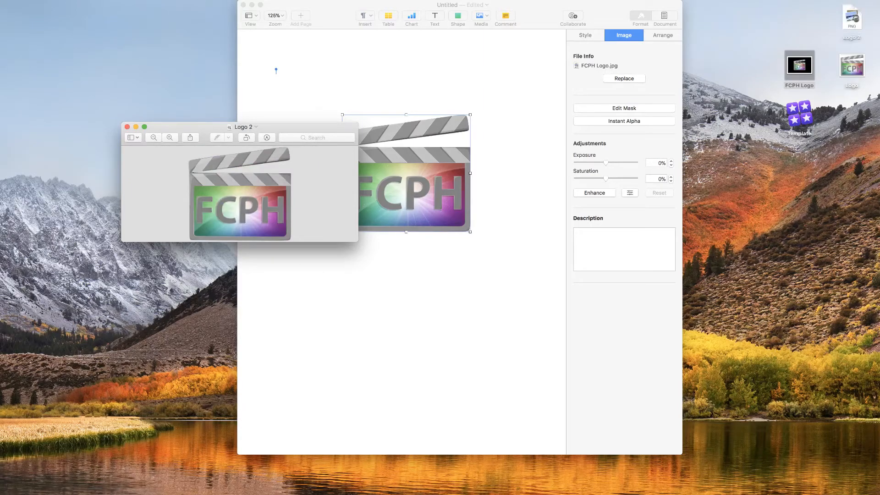
Close the Logo 2 image window in Preview and hide Pages.
click(127, 127)
click(280, 117)
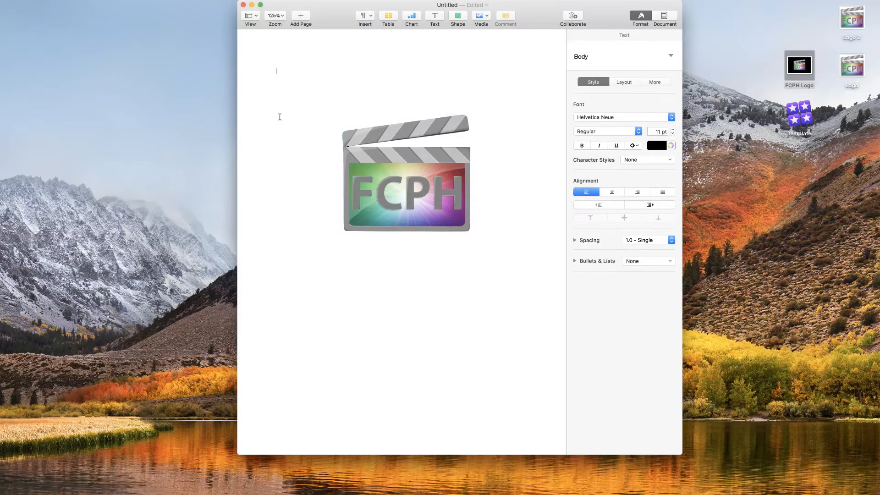
key(super+h)
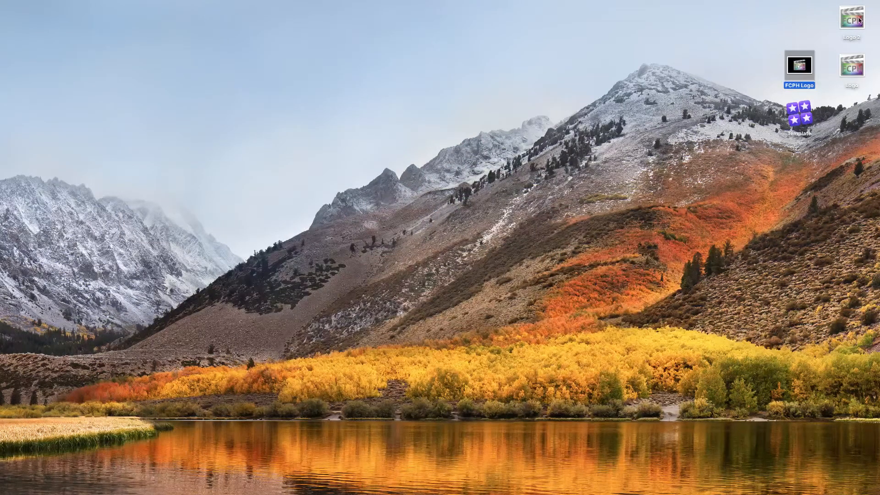
drag(861, 20, 557, 160)
key(super+Tab)
key(super+Tab)
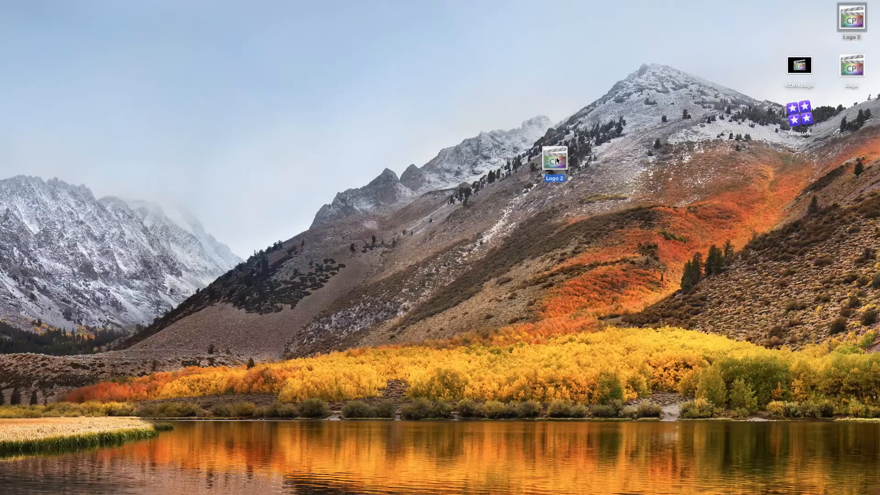
key(super+Tab)
drag(557, 160, 798, 114)
Restore the minimized Final Cut Pro window and bring the desktop's Logo 2 image into the timeline above the Logo clip.
click(779, 489)
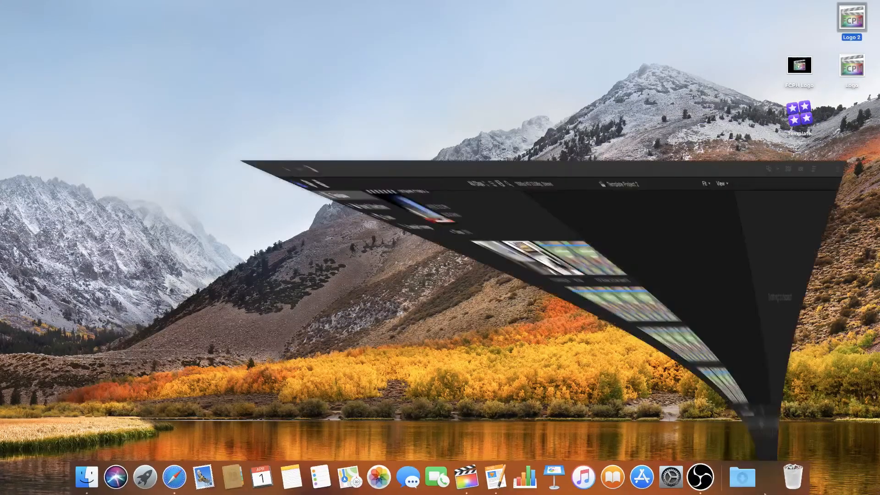
key(super+Tab)
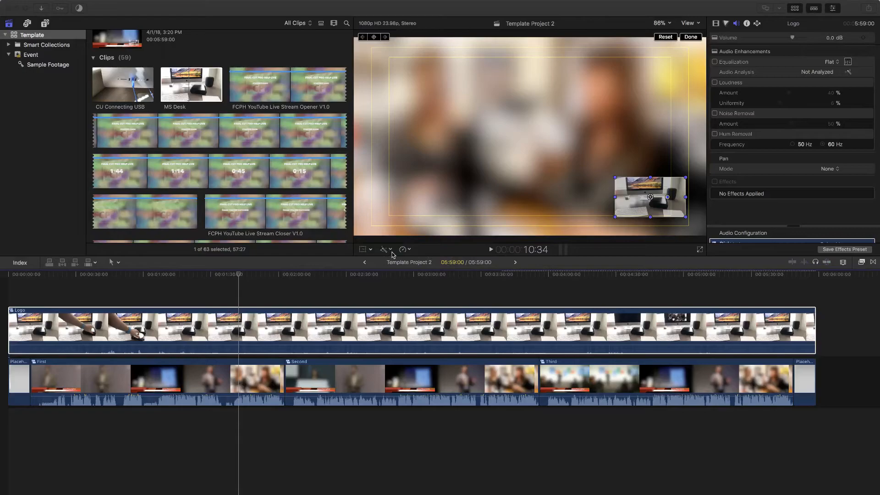
drag(163, 227, 454, 290)
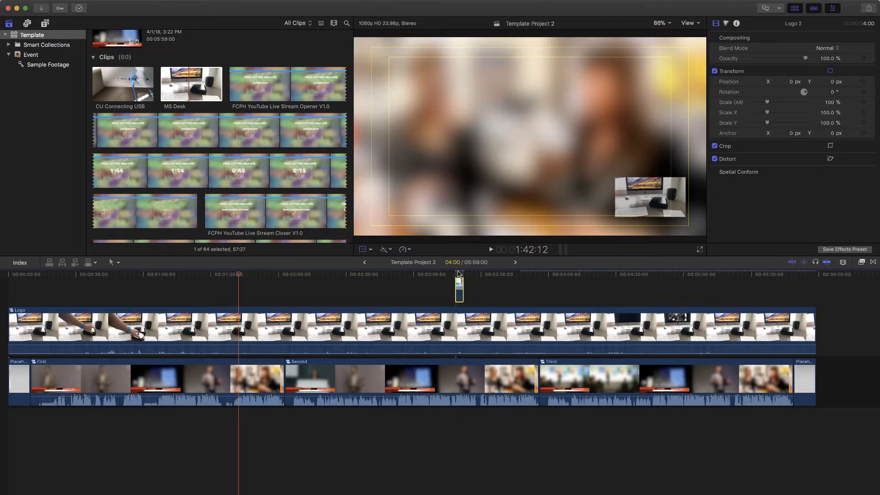
Check Logo 2's transparency in the viewer at 3:18:13 by shifting the image over the footage, and delete it from the timeline.
click(458, 274)
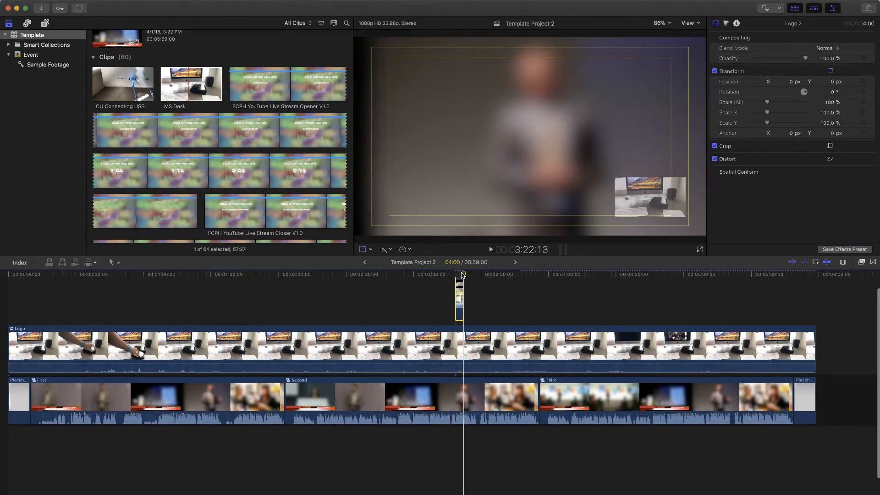
drag(534, 140, 560, 198)
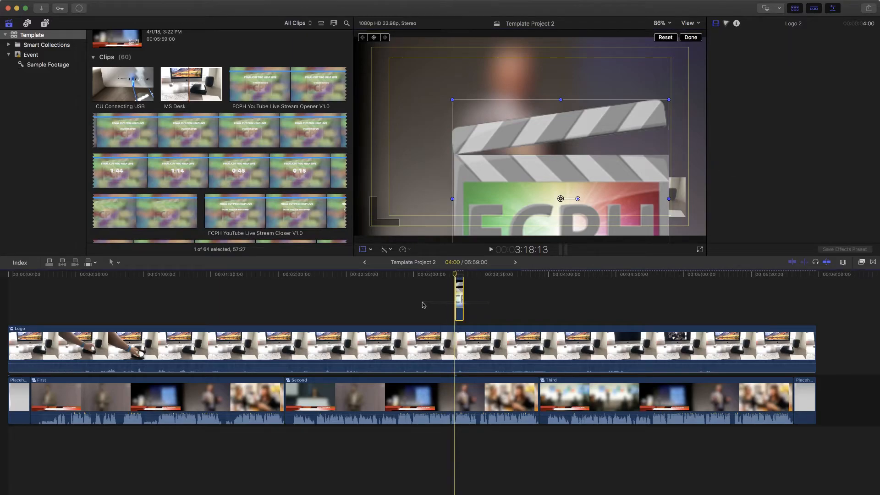
key(Delete)
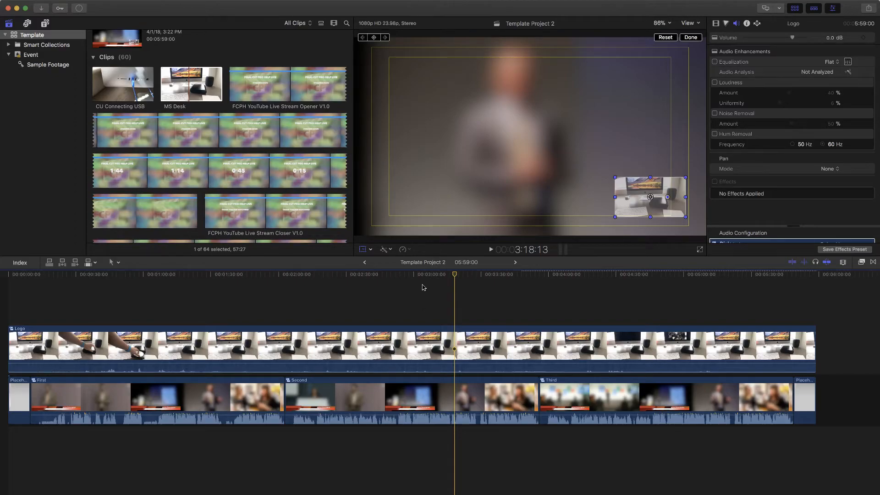
Open the original Template Project from the event's project list.
key(super+1)
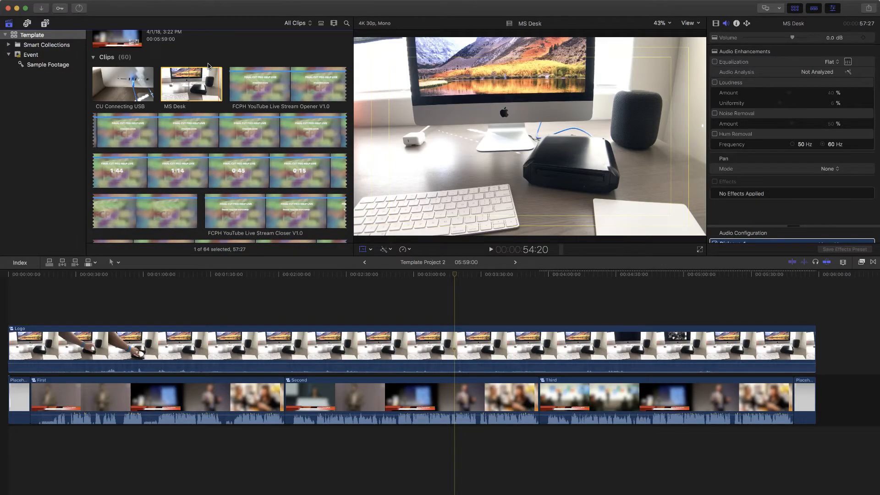
key(super+2)
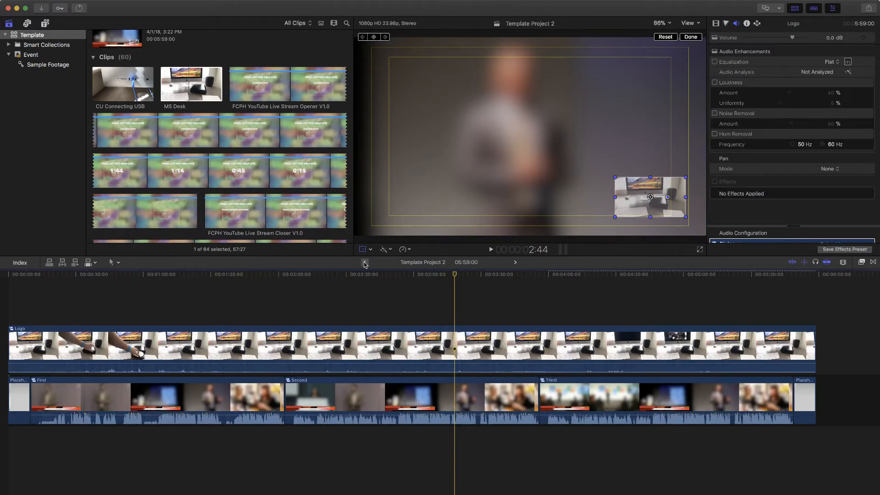
scroll(197, 121, up, 6)
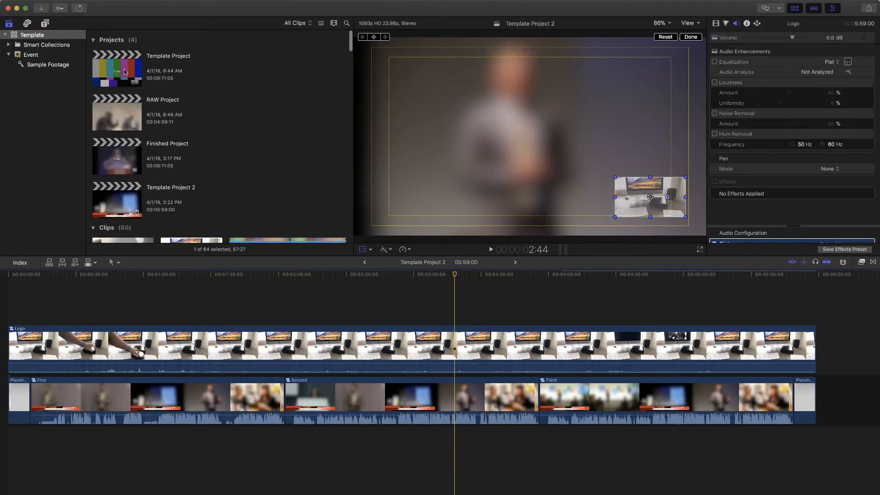
double_click(124, 72)
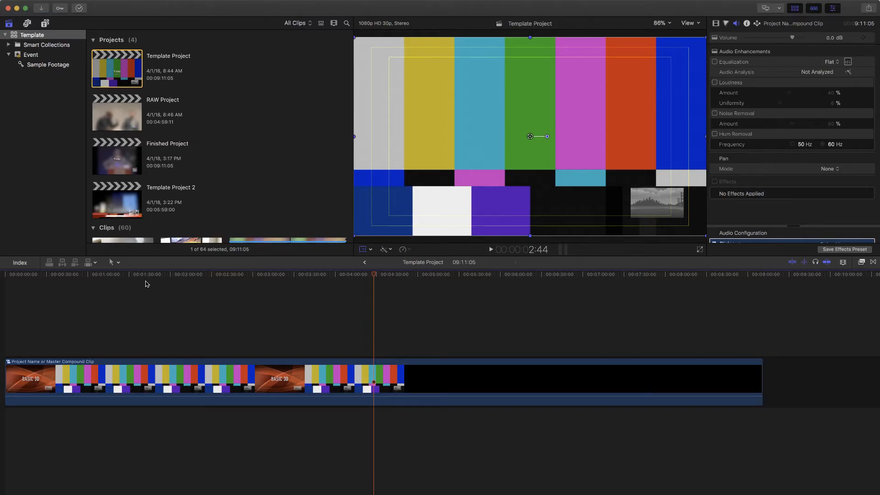
Open the master compound clip in the Template Project timeline and go into its Segment 1 compound clip.
double_click(136, 383)
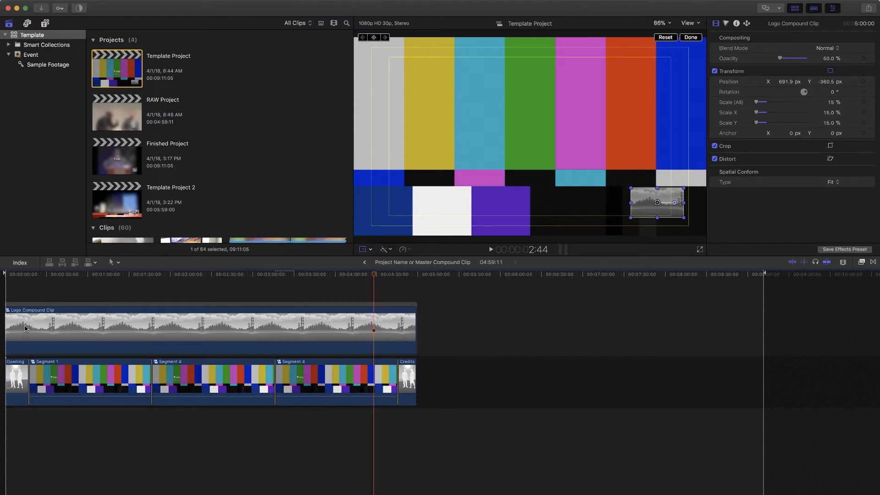
click(64, 322)
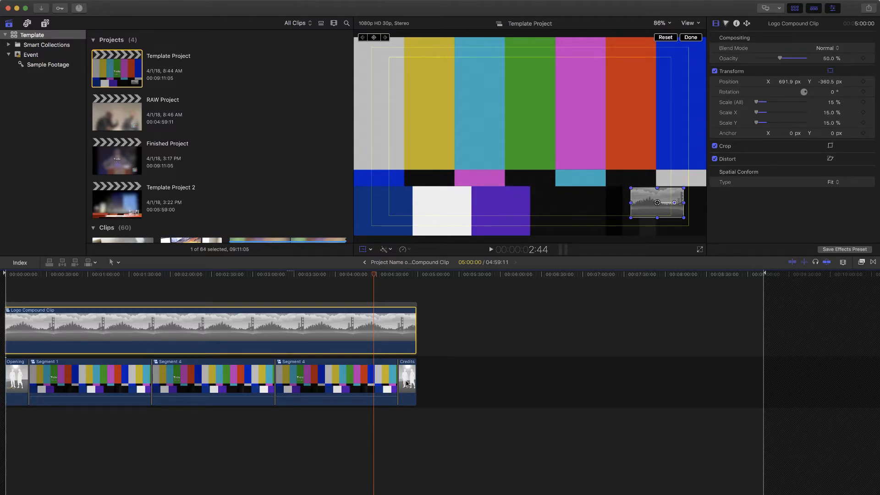
double_click(101, 383)
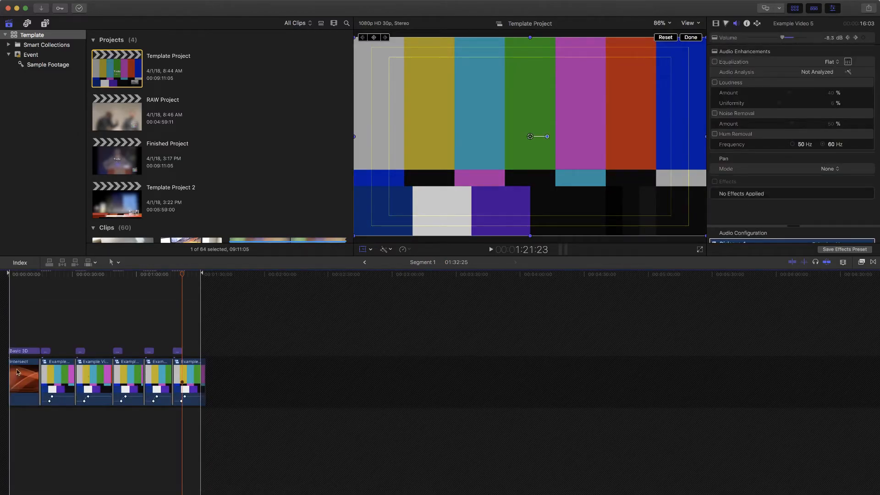
Review Segment 1's Basic 3D opening title and the first example video's start, and show that clip's video properties.
click(24, 275)
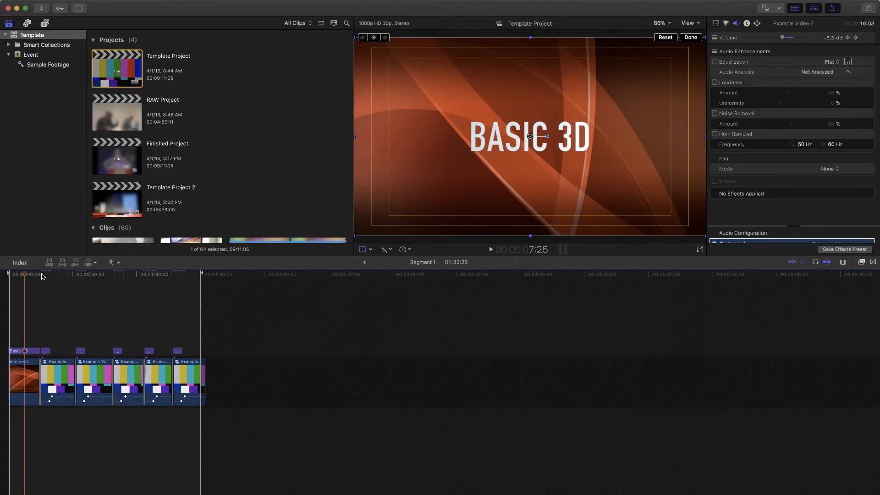
click(41, 275)
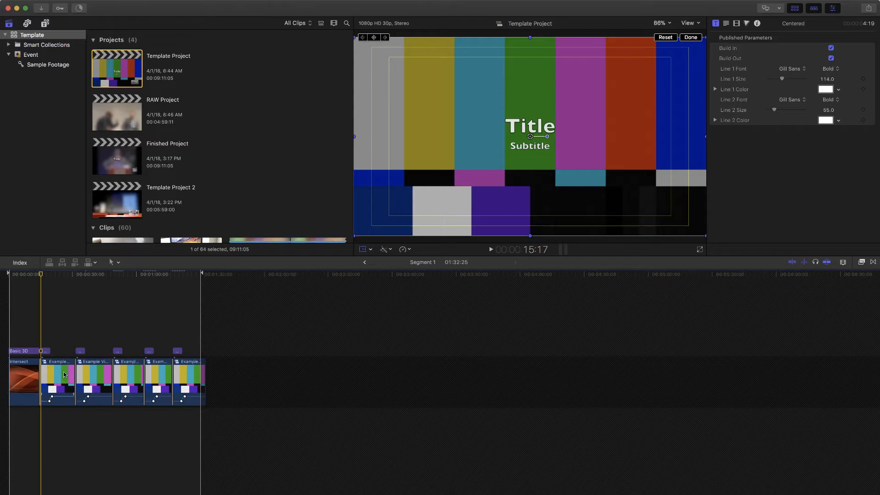
mouse_move(53, 398)
click(48, 389)
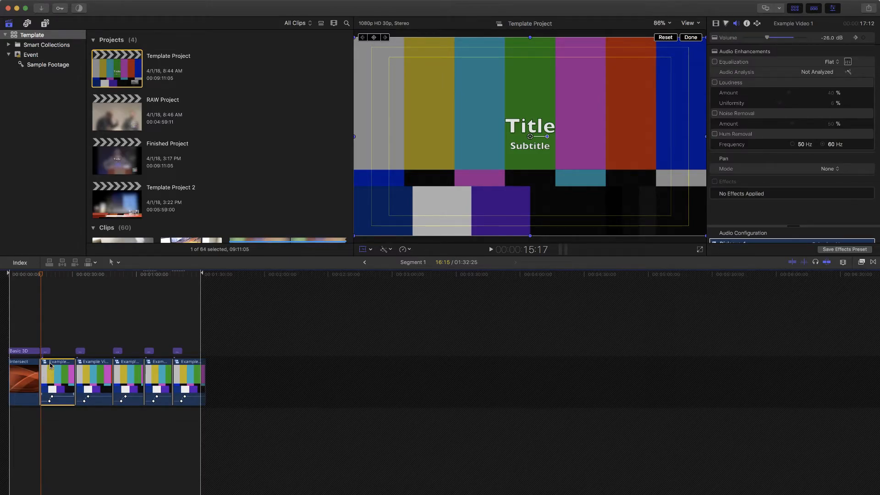
click(716, 23)
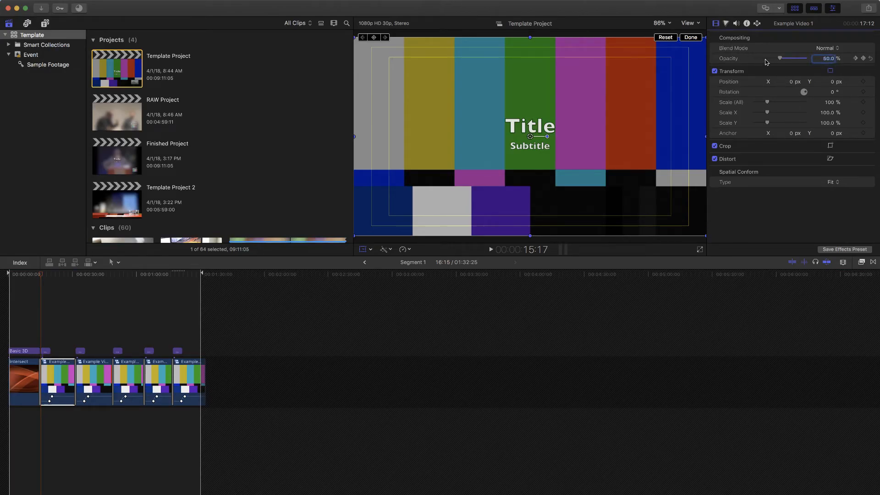
Step frame by frame through the first example clip's opacity keyframes to check its fade-up up to 20:07.
click(47, 275)
key(Right)
key(Right)
key(Right)
key(Right)
key(Right)
key(Right)
key(Right)
key(Right)
key(Right)
key(Right)
key(Right)
key(Right)
key(Right)
key(Right)
key(Right)
key(Right)
key(Right)
key(Right)
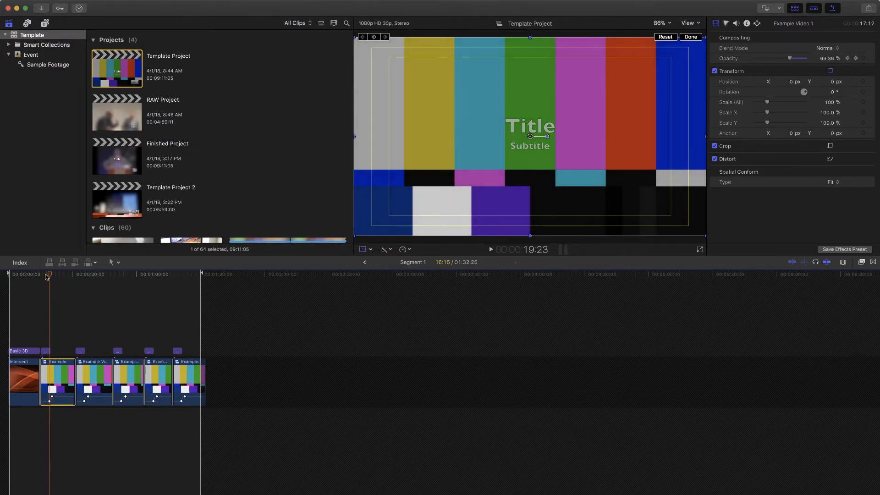
key(Right)
key(Right)
key(Right)
key(Right)
key(Right)
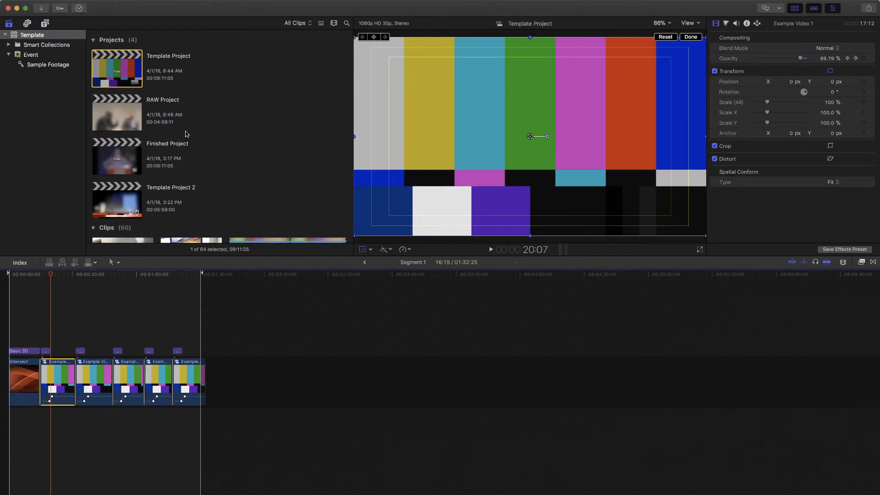
Return to the master compound clip, select Template Project in the browser and look up the Duplicate Project as Snapshot command.
click(365, 263)
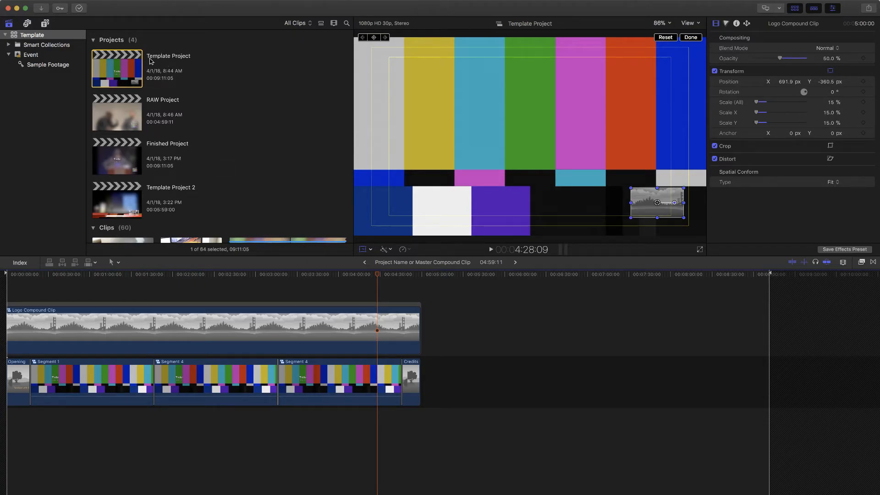
click(123, 67)
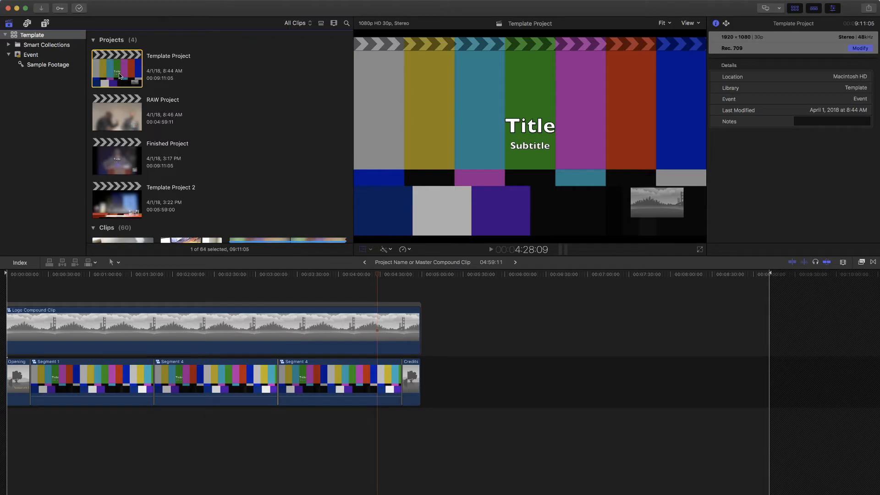
click(94, 5)
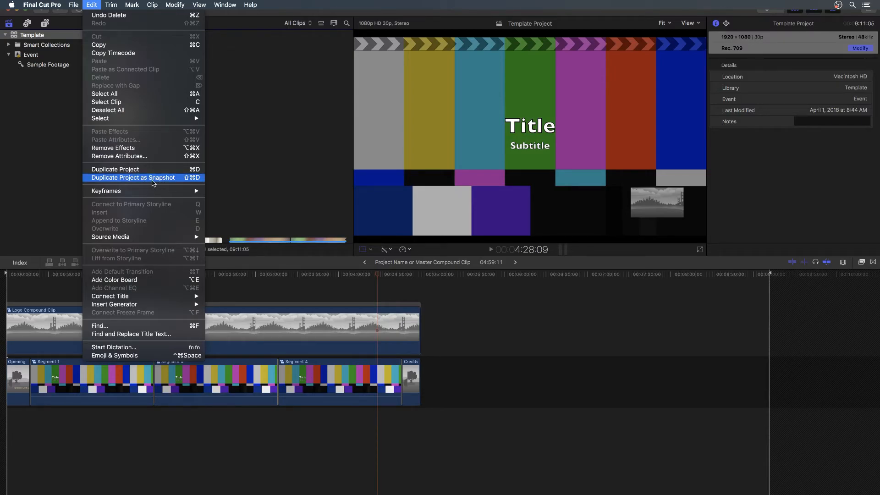
click(165, 443)
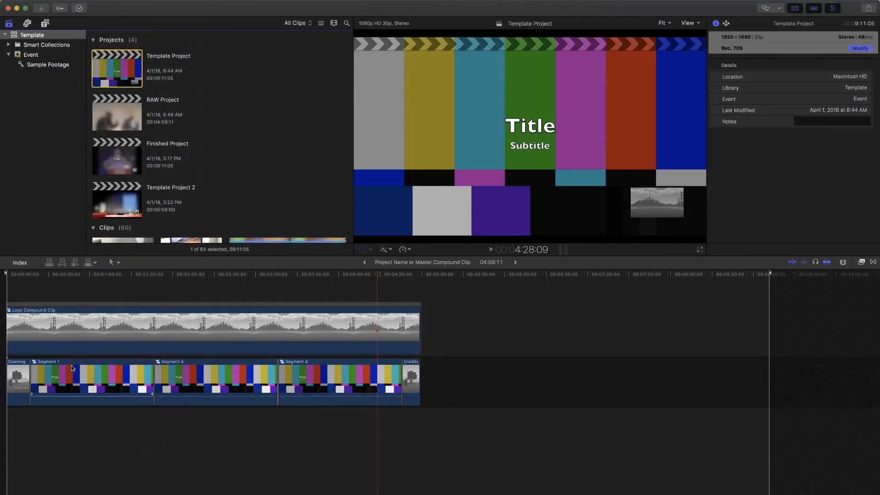
Make the last Segment 4 clip before the credits independent by having it reference a new parent clip.
click(300, 383)
key(shift+t)
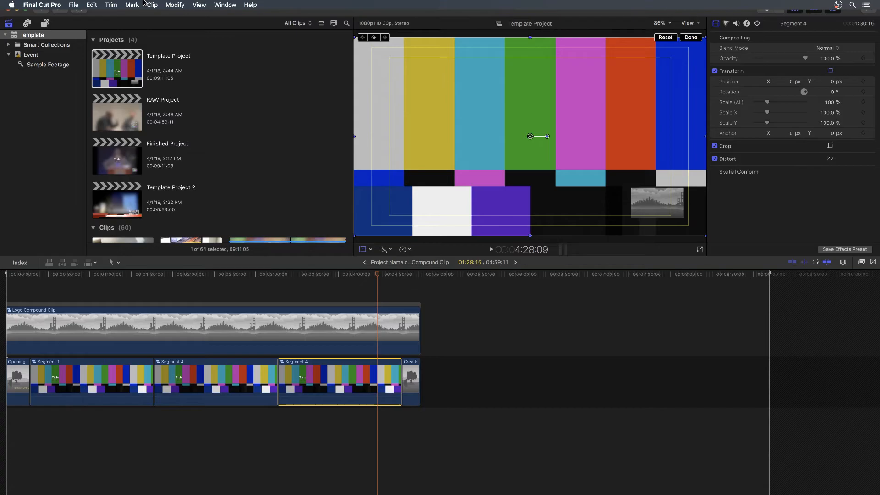
click(151, 5)
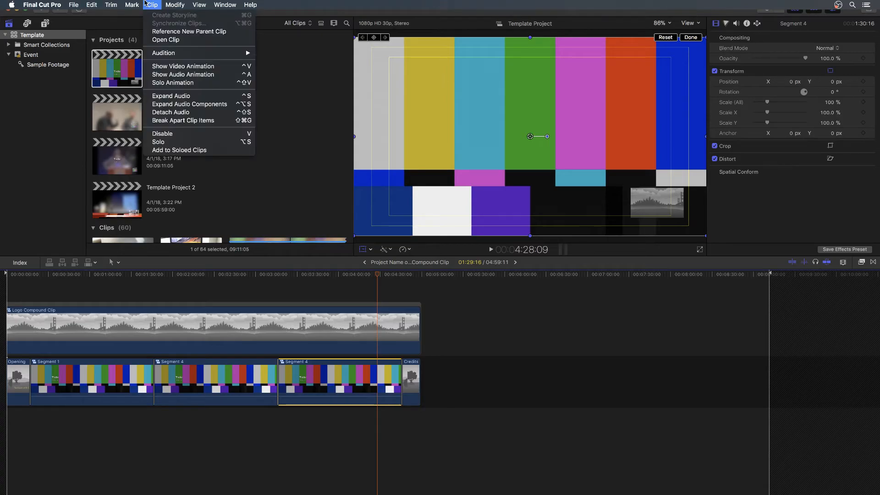
click(167, 32)
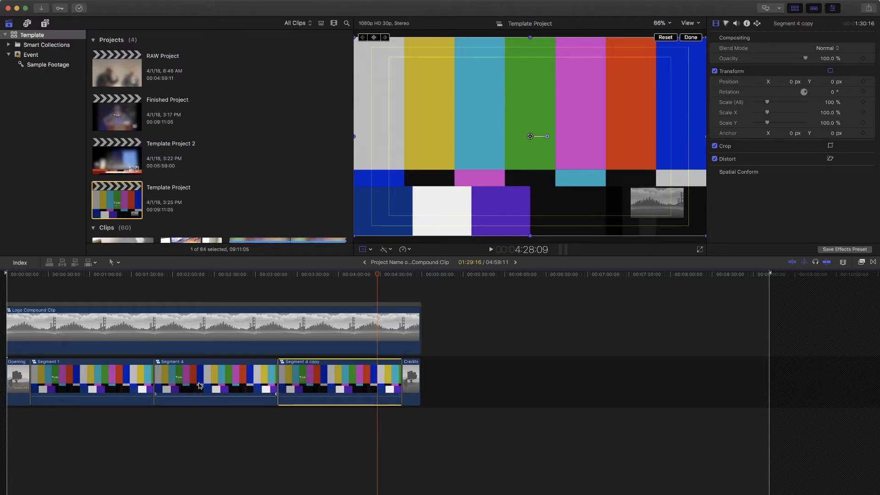
Look over the project duplication commands, comparing Duplicate Project with Duplicate Project as Snapshot.
click(89, 4)
mouse_move(109, 120)
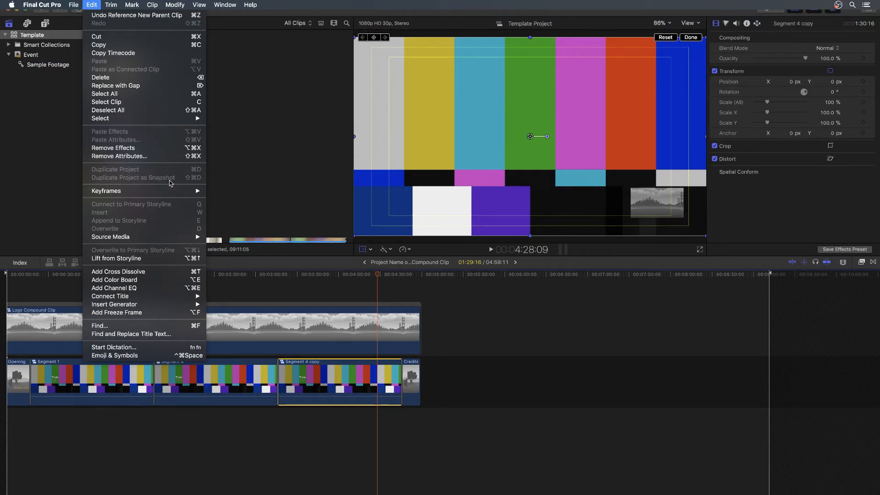
click(242, 182)
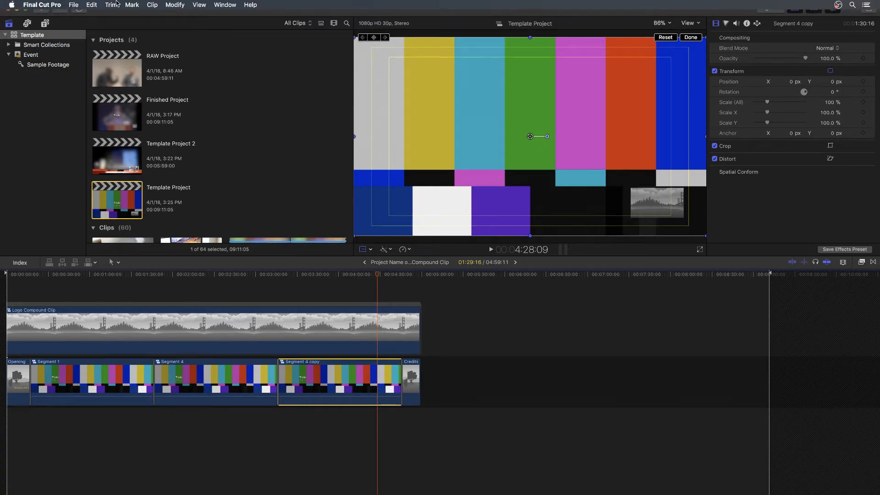
click(92, 4)
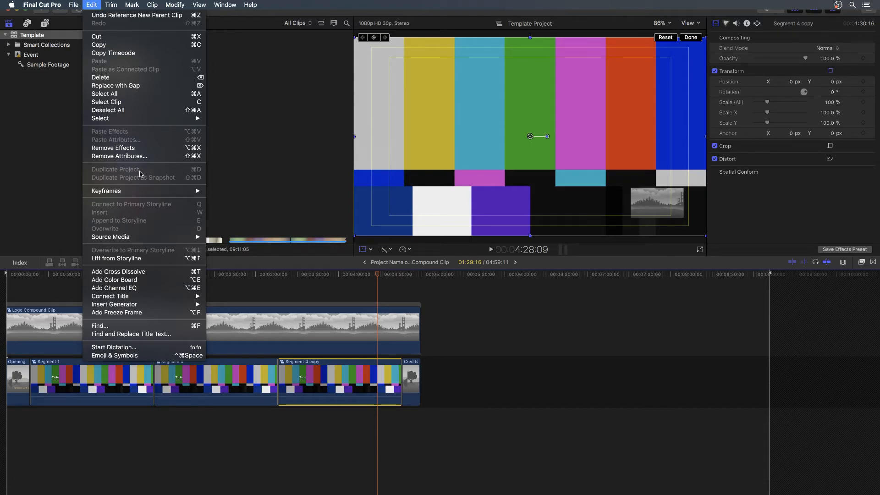
click(92, 6)
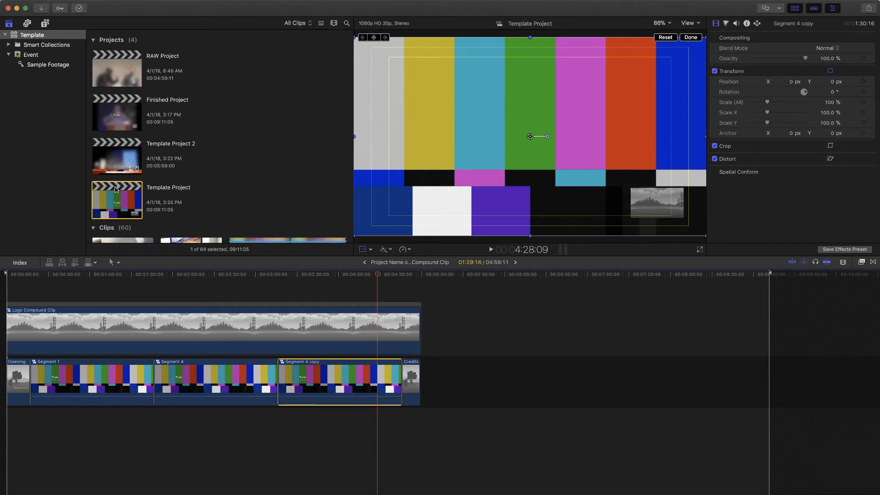
Consolidate the Template library's media into the library, including optimized and proxy media.
click(21, 38)
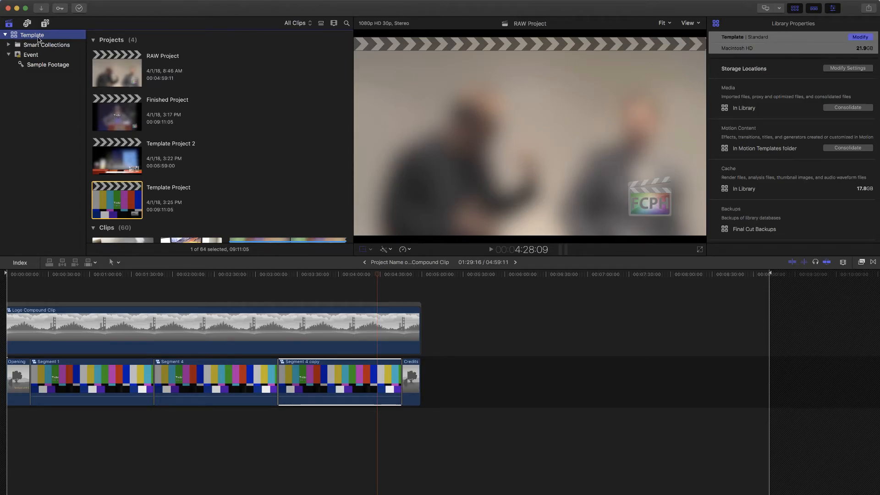
click(77, 4)
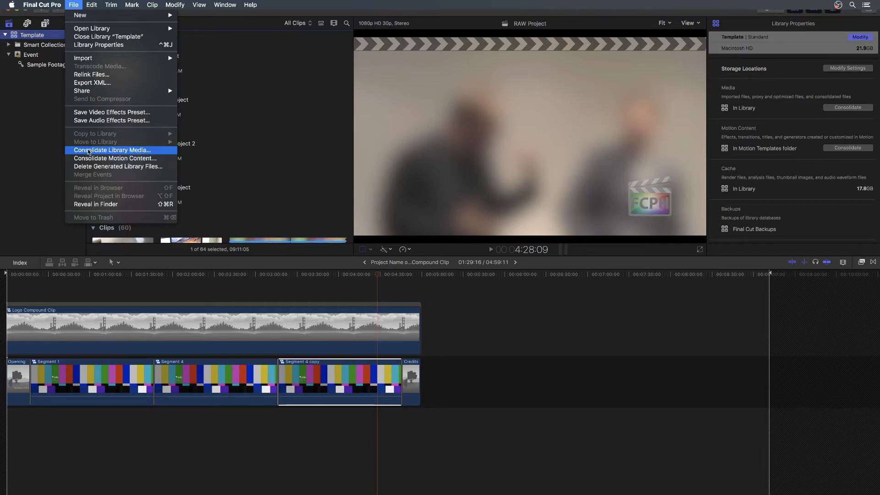
click(110, 151)
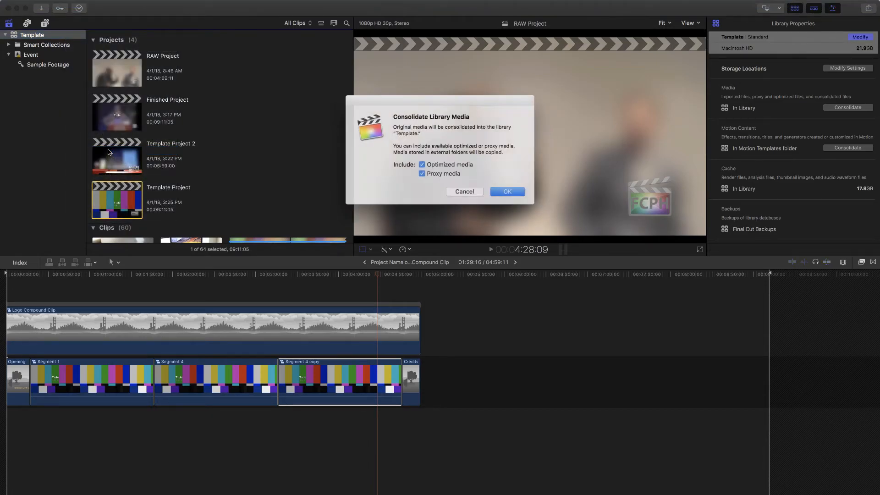
click(492, 189)
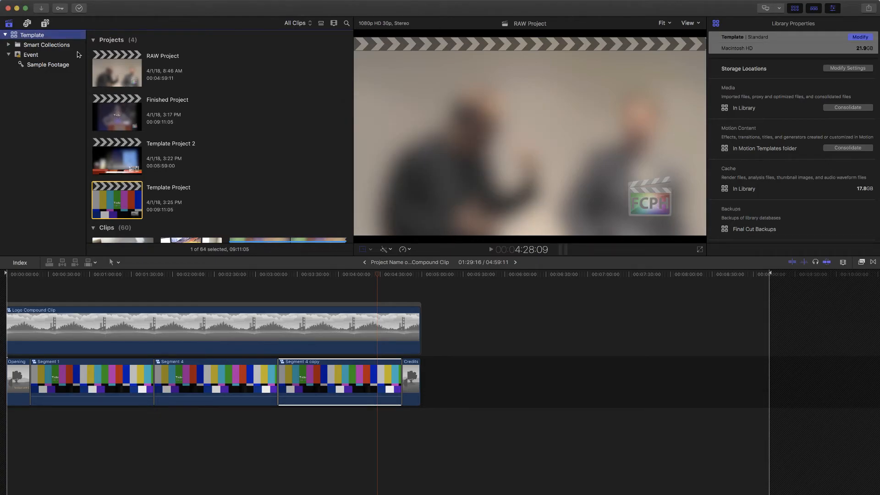
Close the Final Cut Pro window, duplicate the Template library on the desktop and place the copy beside the FCPH Logo file.
click(8, 8)
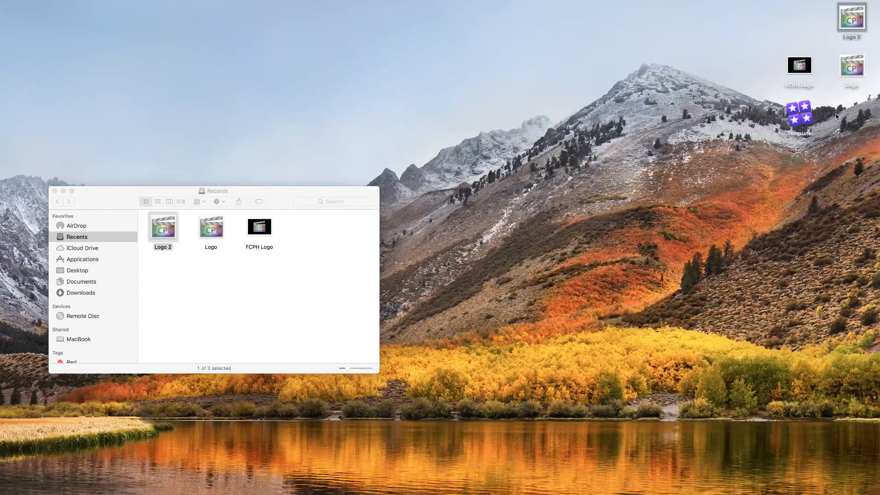
click(799, 113)
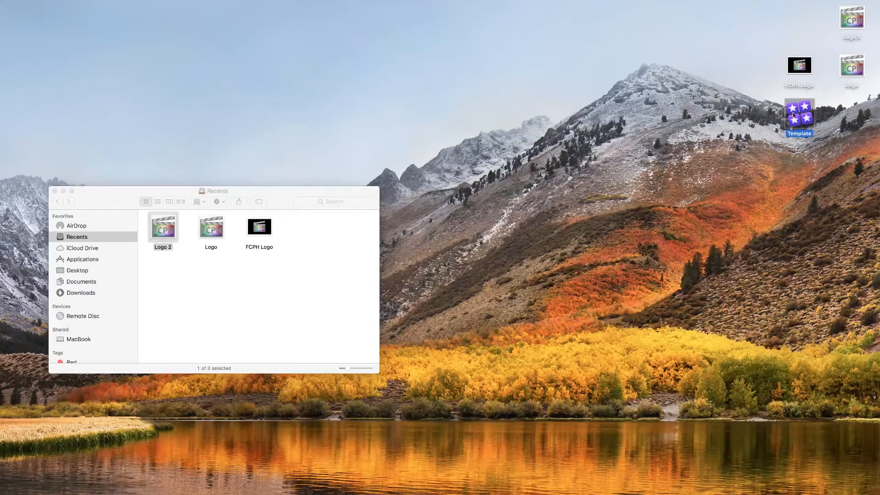
right_click(800, 120)
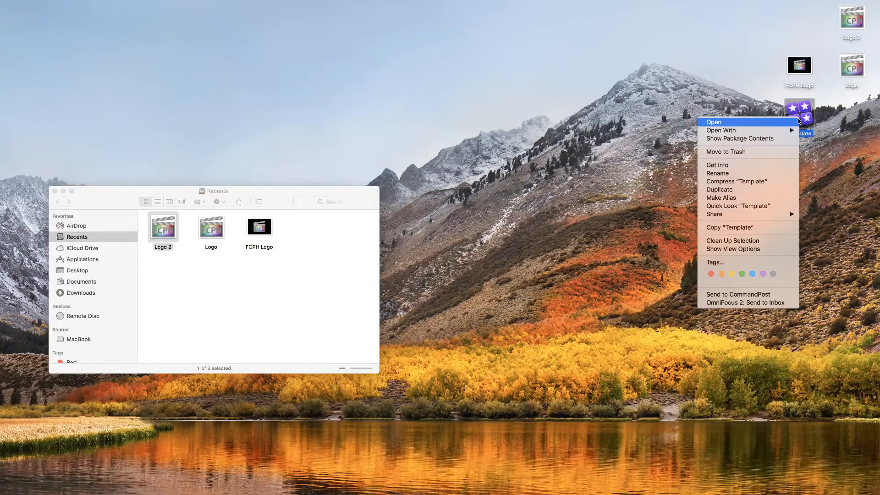
click(744, 192)
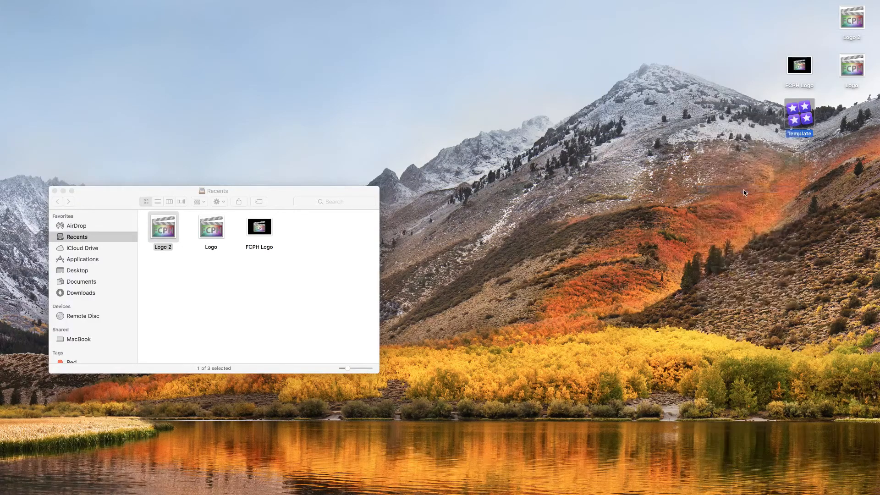
drag(813, 129, 742, 81)
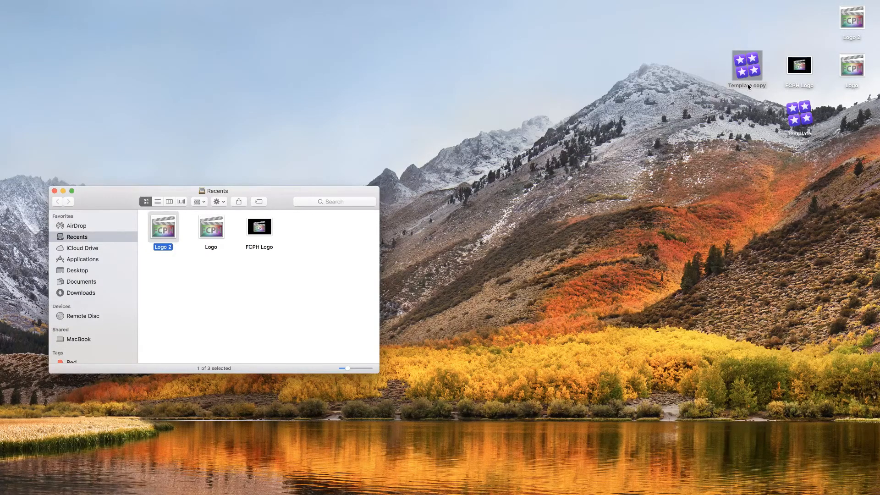
Rename the duplicated library on the desktop as Template Library.
click(747, 85)
key(Return)
text(Template)
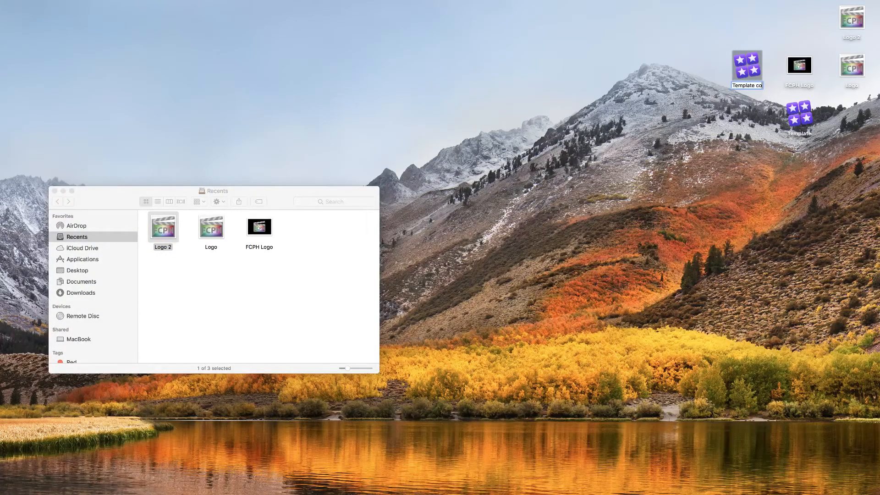
text( Library)
key(Return)
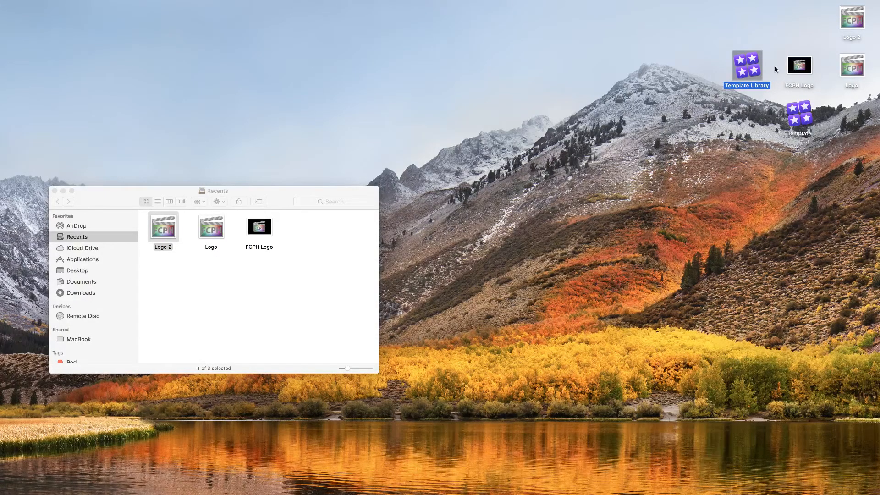
Open Template Library in Final Cut Pro and delete the MS Desk and CU Connecting USB clips from its browser.
double_click(750, 63)
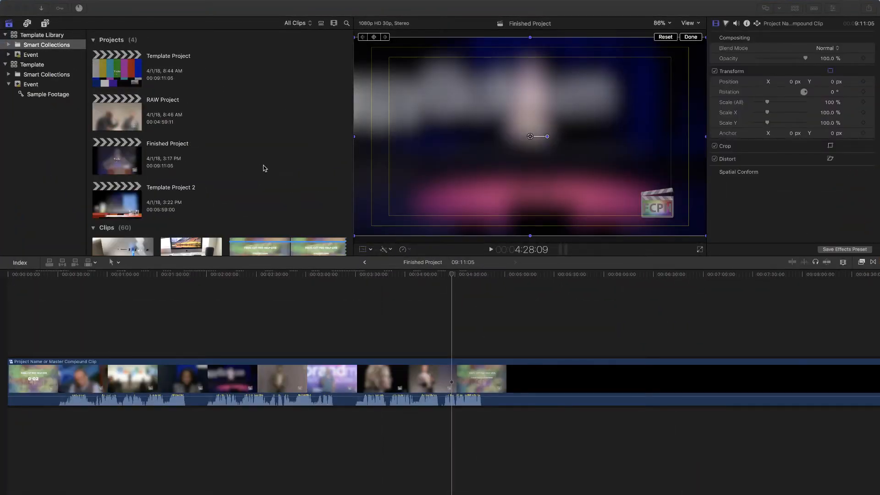
scroll(264, 166, down, 4)
click(131, 168)
click(182, 165)
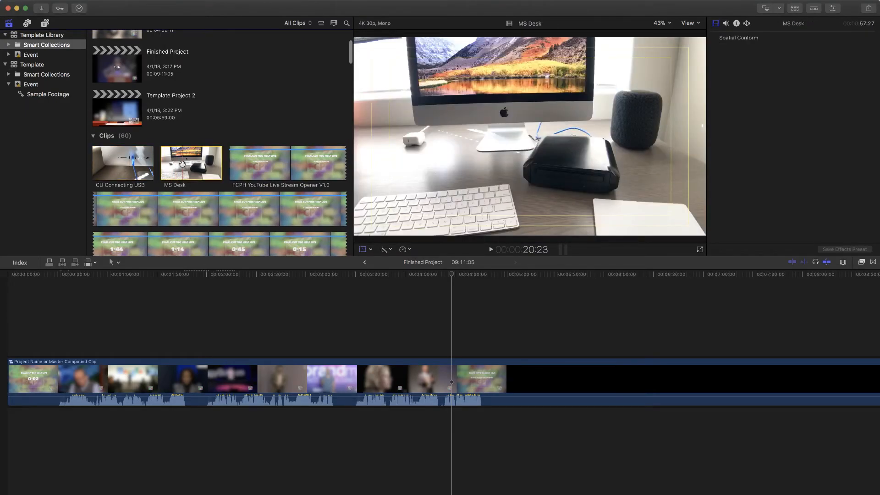
key(super+BackSpace)
click(138, 166)
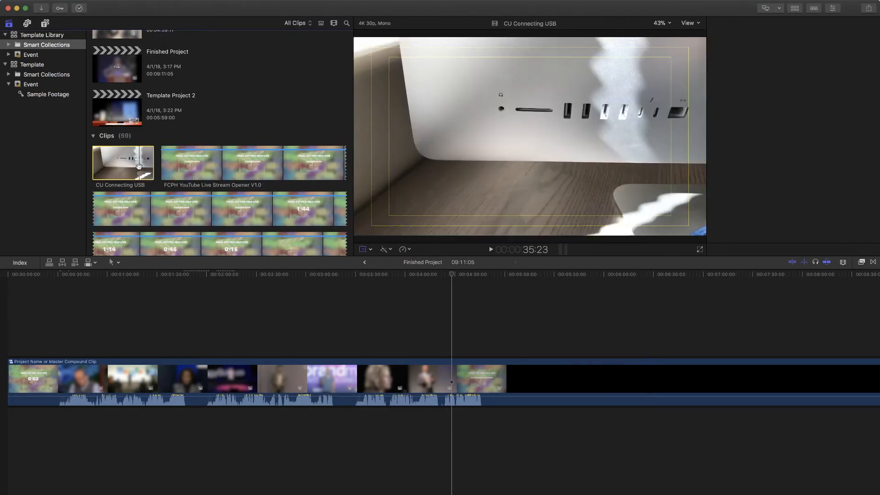
key(super+BackSpace)
Look through the remaining clips and projects in the Template Library's browser.
click(511, 161)
scroll(185, 201, down, 5)
scroll(186, 201, down, 10)
scroll(172, 157, down, 10)
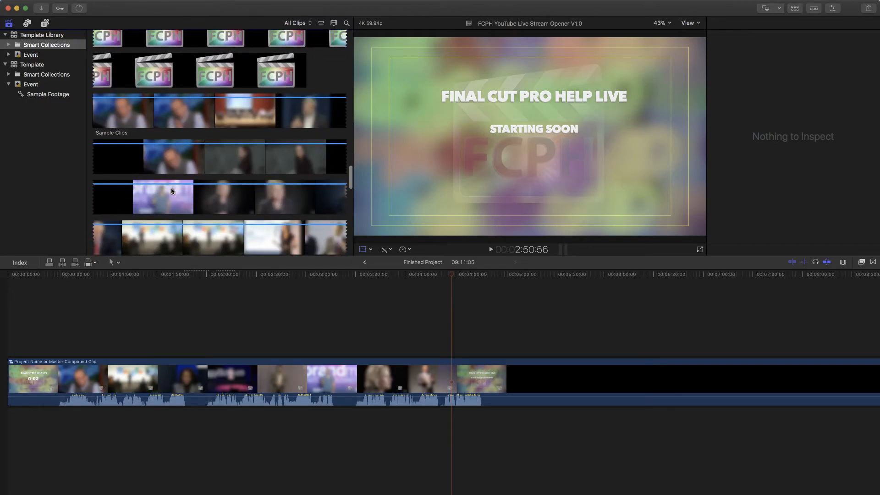
scroll(172, 190, up, 15)
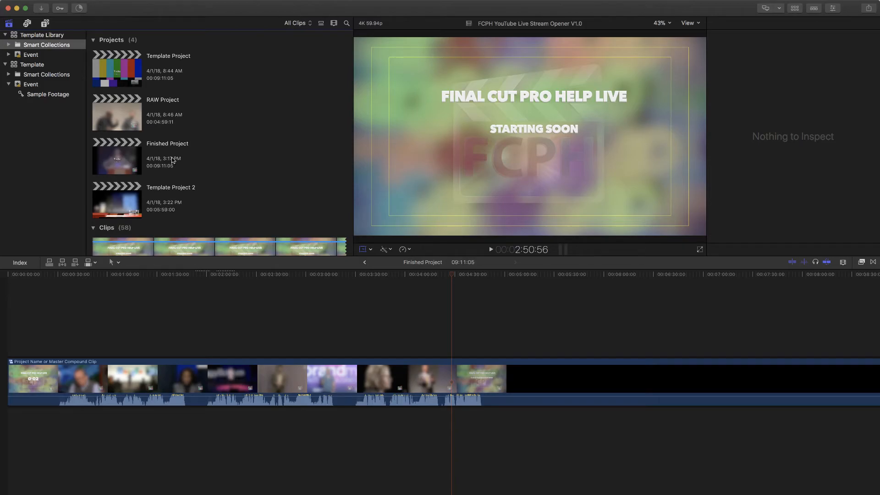
scroll(114, 47, down, 2)
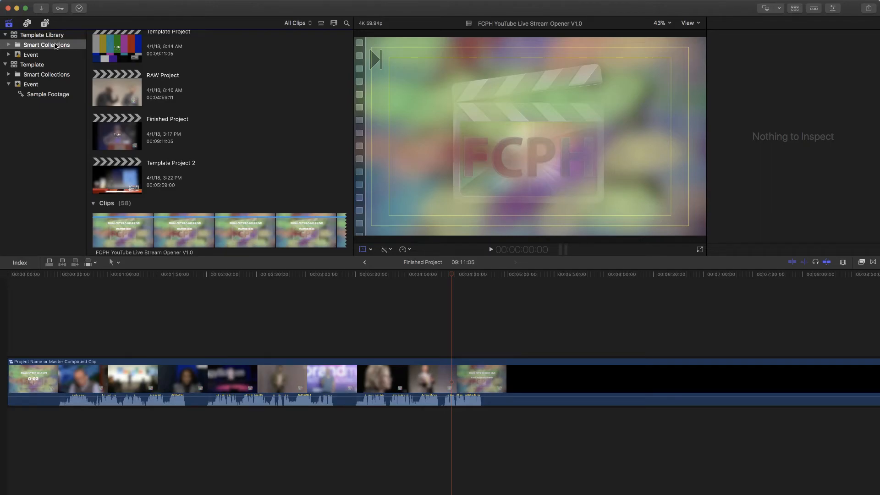
scroll(173, 93, up, 1)
scroll(172, 93, up, 3)
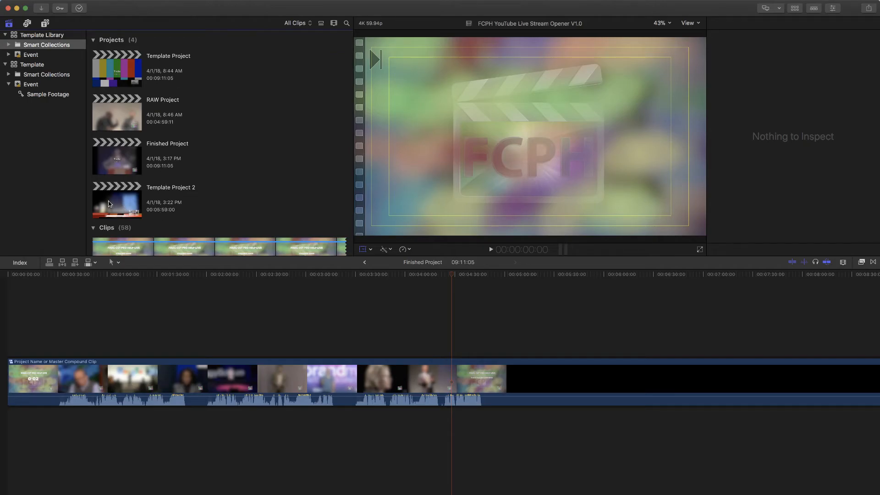
Open Template Project, examine the segments inside its master compound clip and return to the project timeline.
double_click(116, 70)
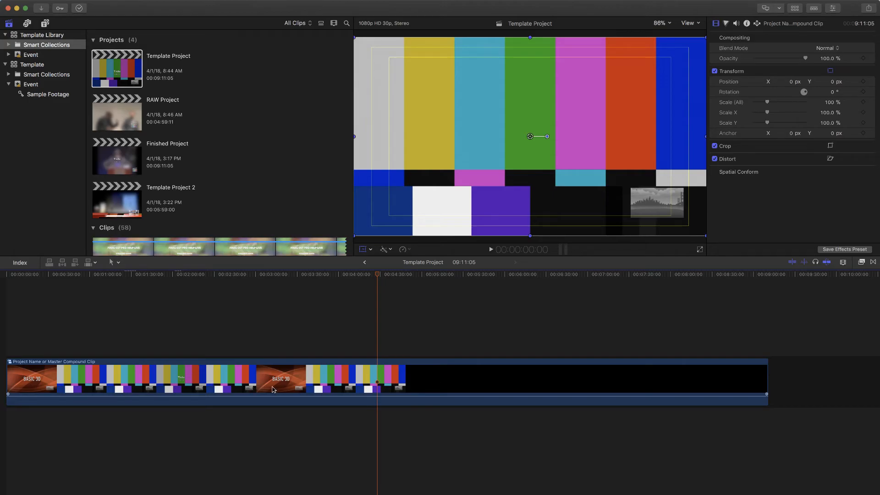
double_click(254, 379)
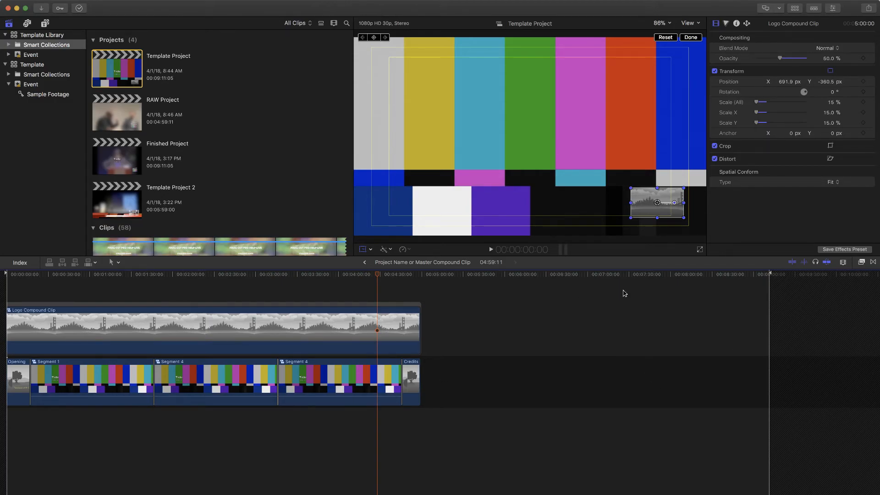
click(365, 263)
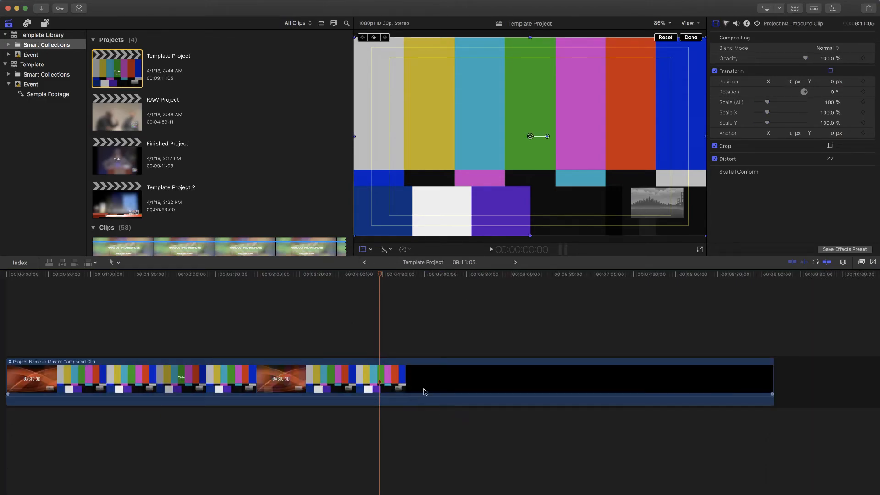
Trim the empty tail off the master compound clip in Template Project so it lasts 4:59:11.
drag(375, 277, 634, 277)
click(709, 303)
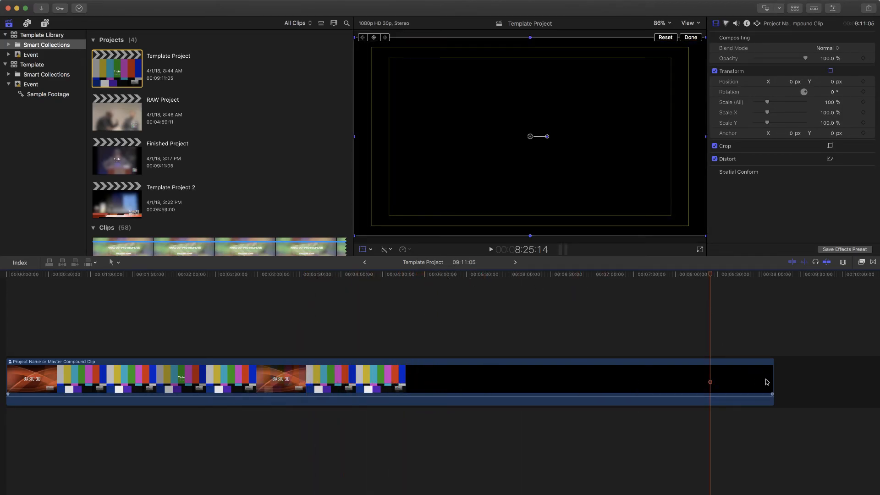
drag(771, 382, 418, 370)
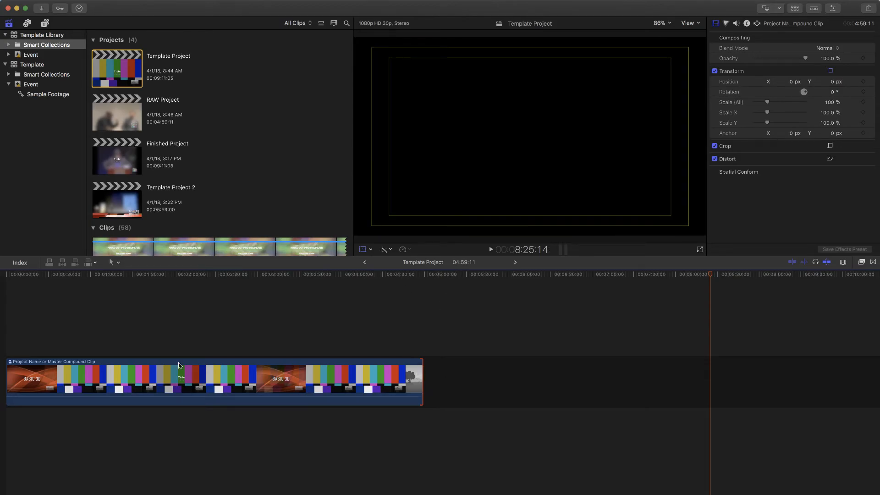
Open the master compound clip and paste a copy of the last Segment 4 clip just before the Credits.
double_click(198, 384)
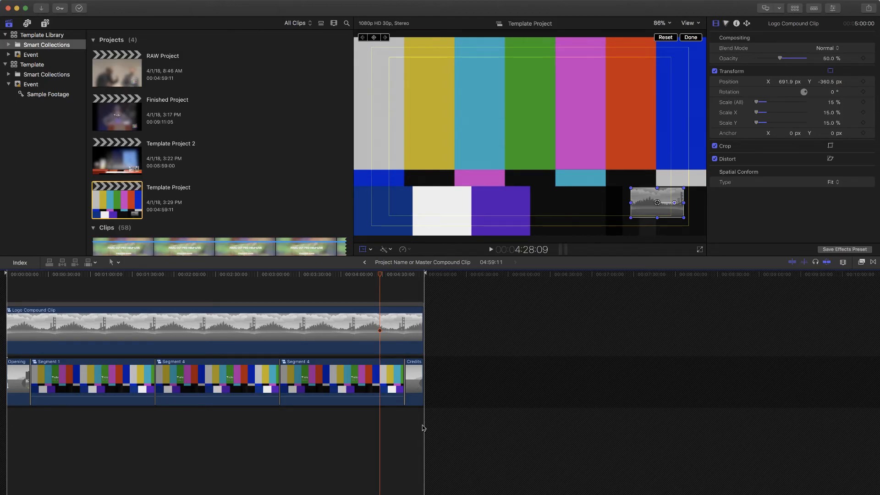
click(350, 382)
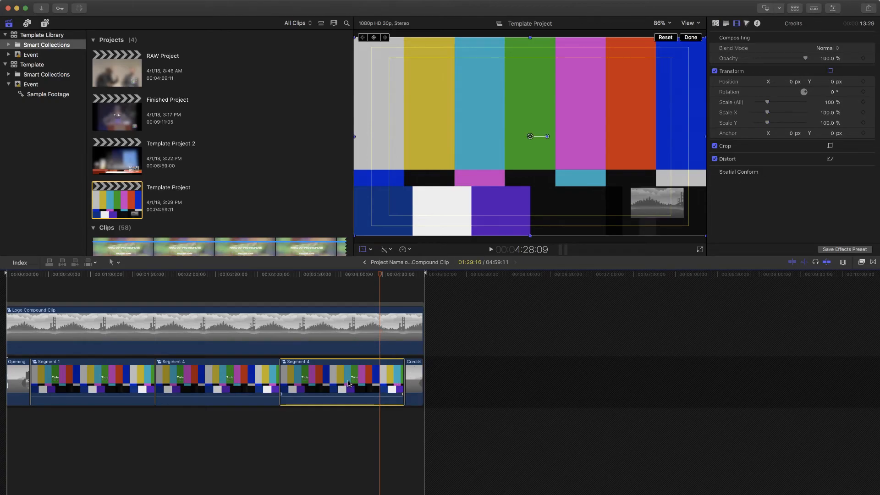
key(Down)
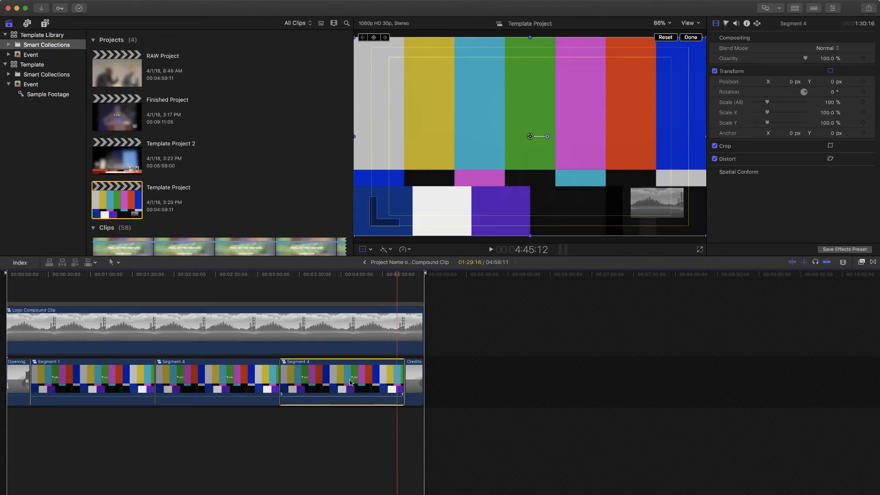
key(super+v)
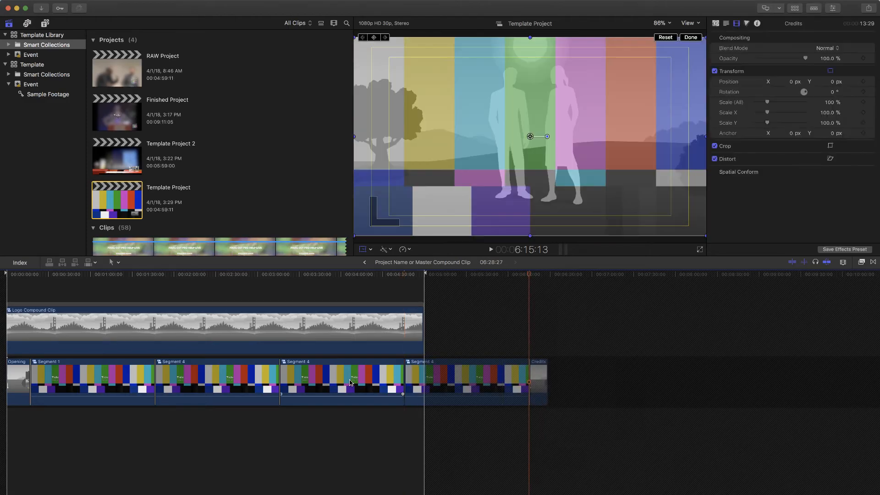
Make the pasted Segment 4 clip independent by having it reference a new parent clip.
click(415, 373)
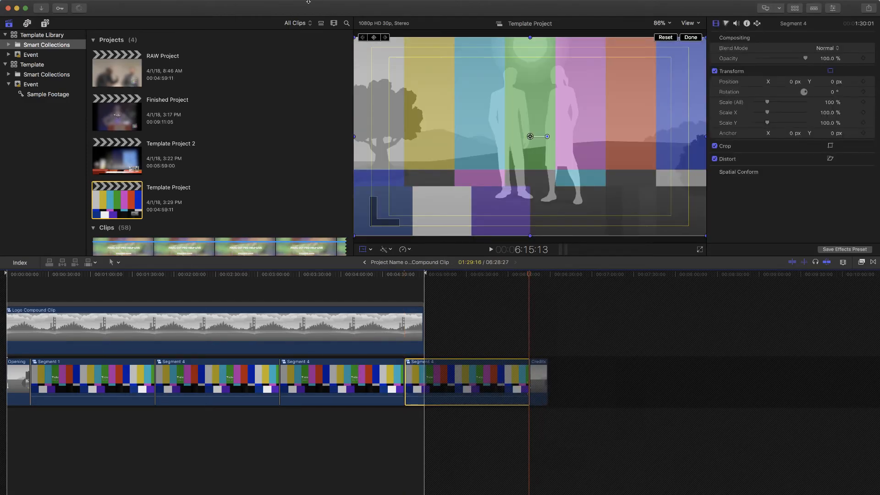
mouse_move(210, 3)
click(132, 5)
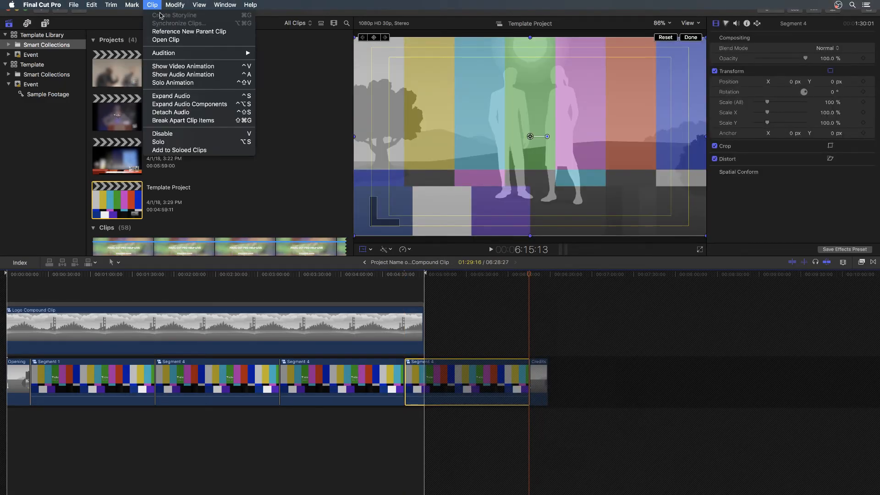
click(177, 31)
click(402, 375)
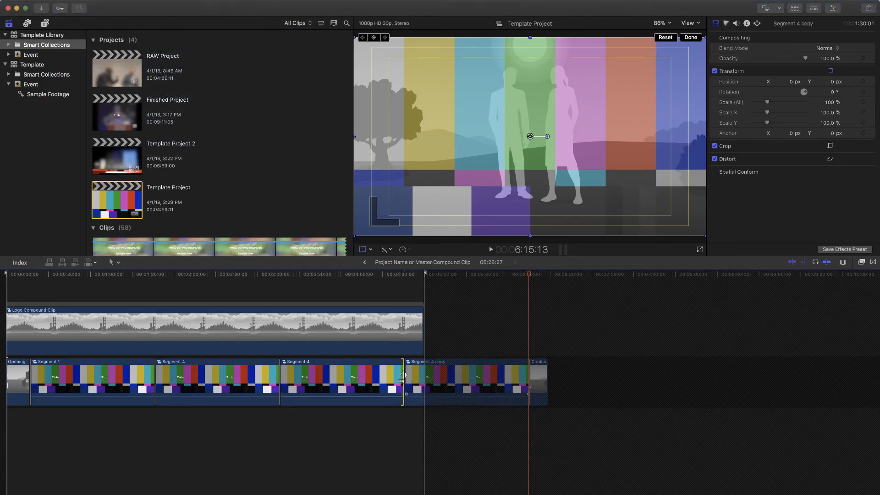
Try to extend the end of the Logo Compound Clip over the added segment.
click(419, 326)
click(422, 327)
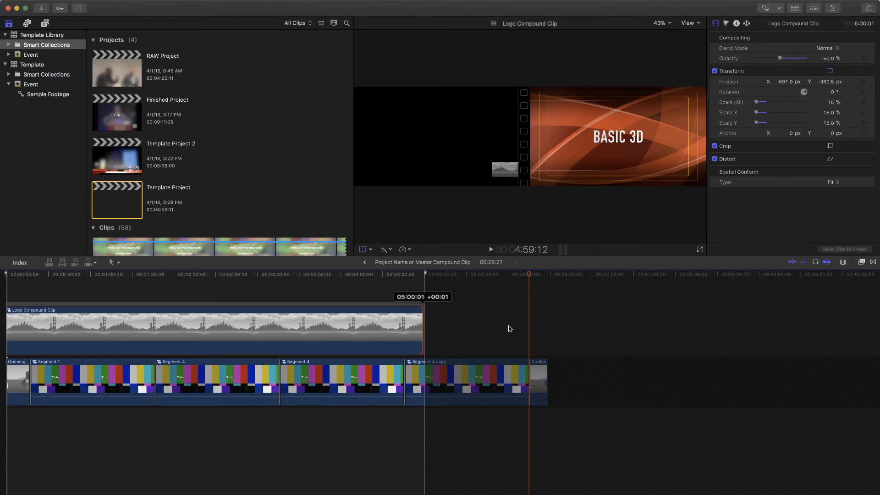
click(409, 303)
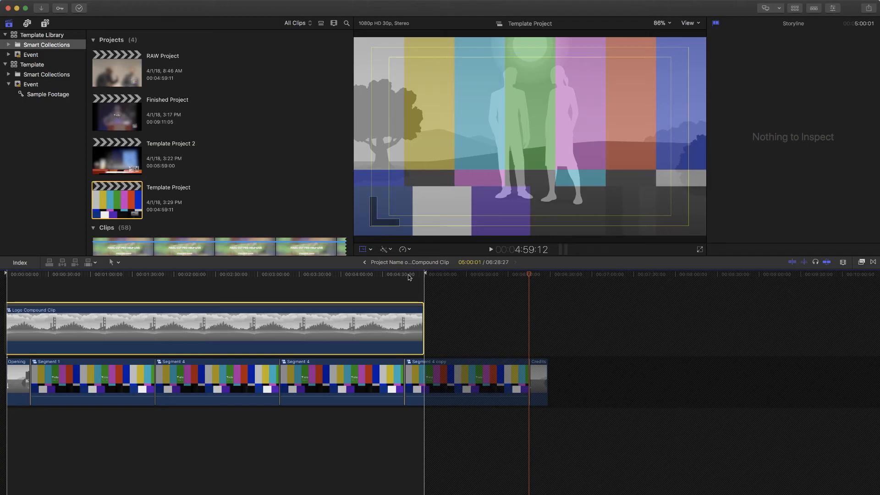
Return to Template Project, extend the master compound clip to 6:28:27 and check the segments inside it.
click(364, 262)
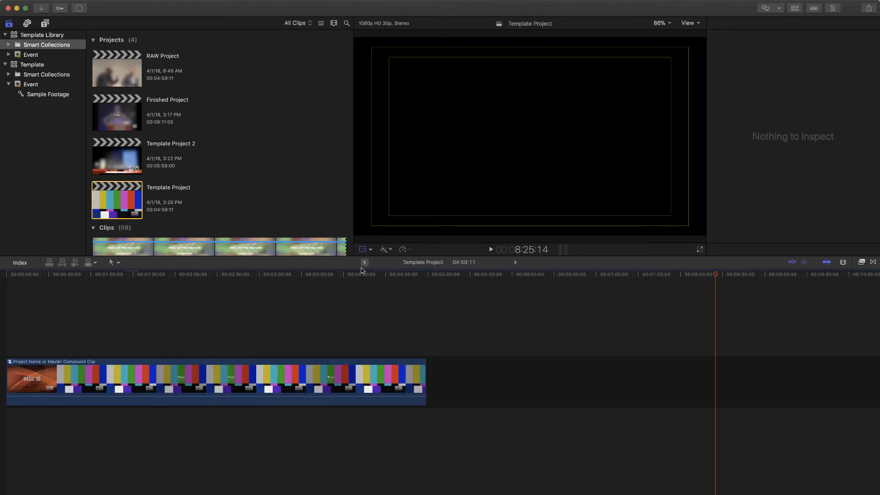
drag(425, 381, 710, 384)
key(super+4)
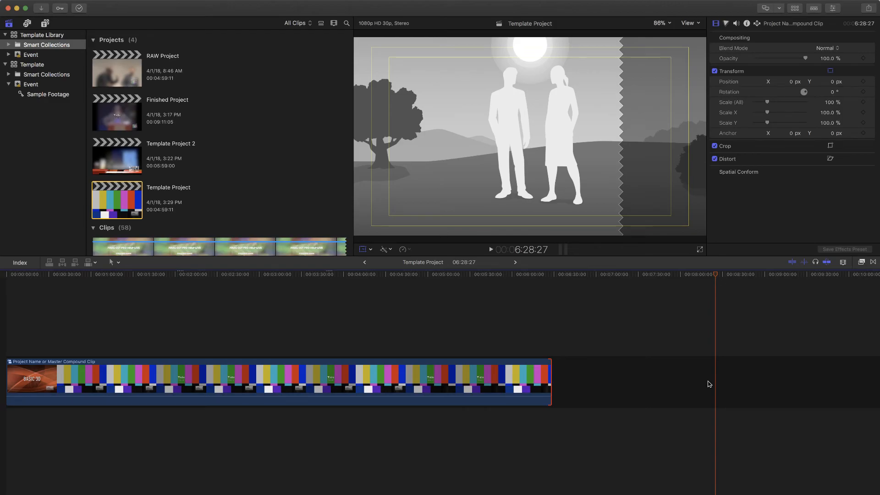
double_click(416, 379)
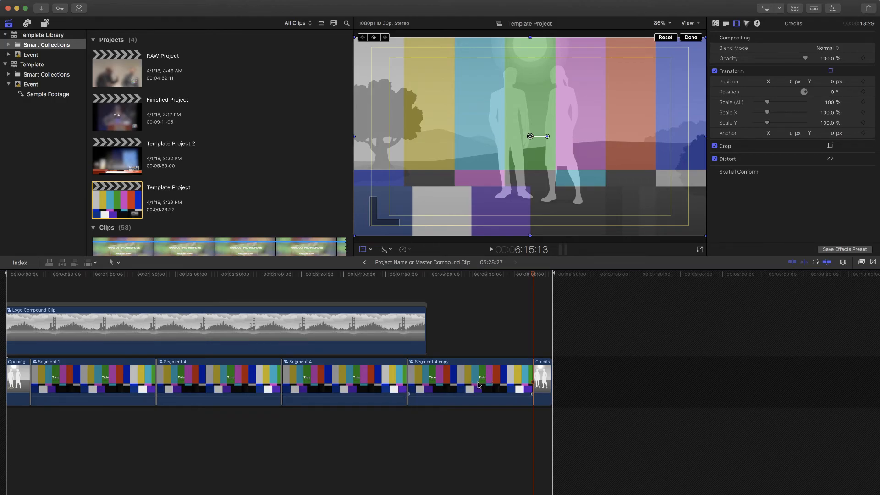
click(365, 262)
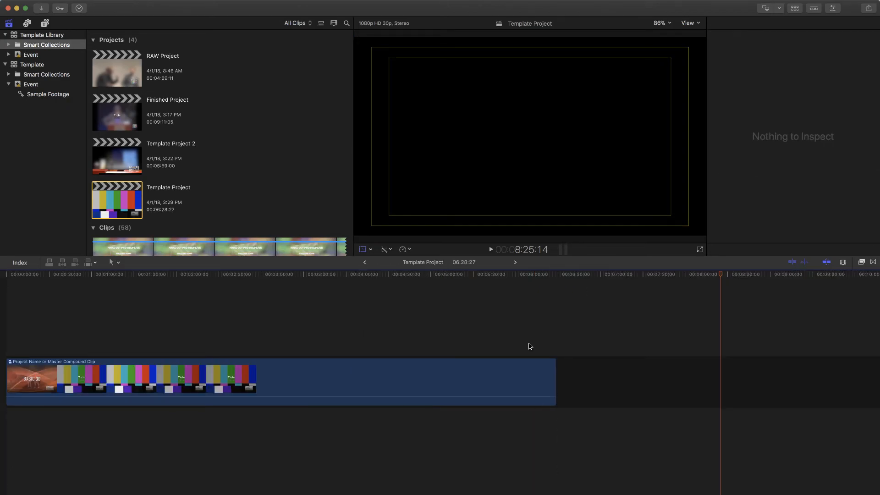
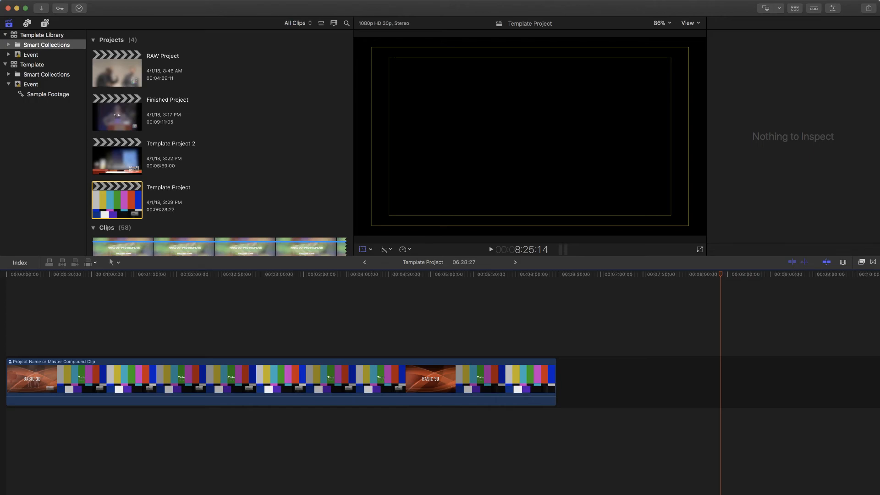
Browse the installed titles and check the News Centered title's option for opening a copy in Motion.
click(45, 23)
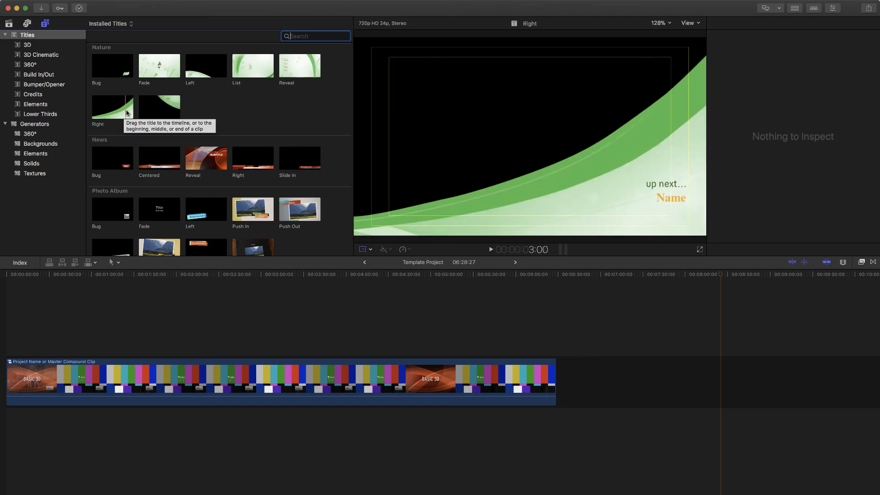
right_click(162, 159)
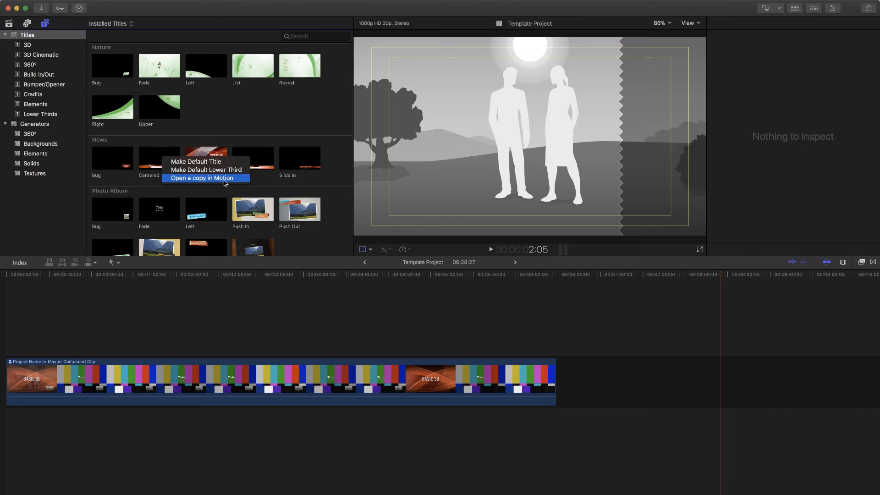
click(270, 183)
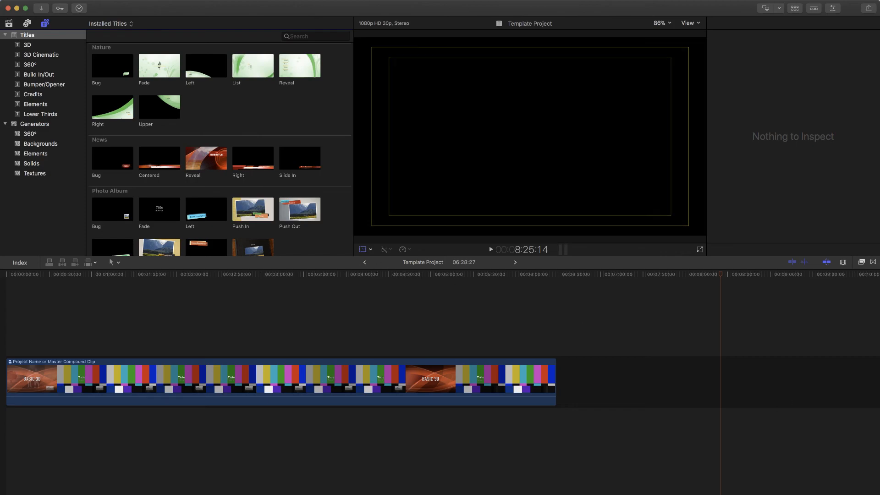
key(super+Tab)
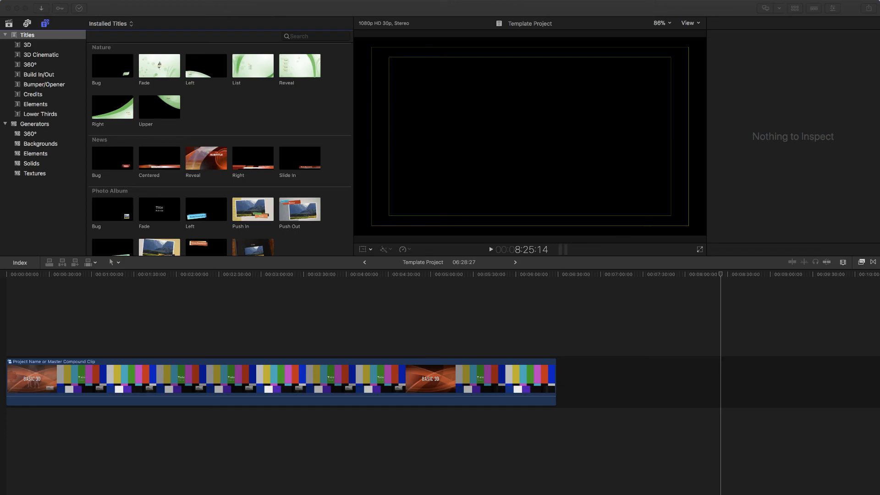